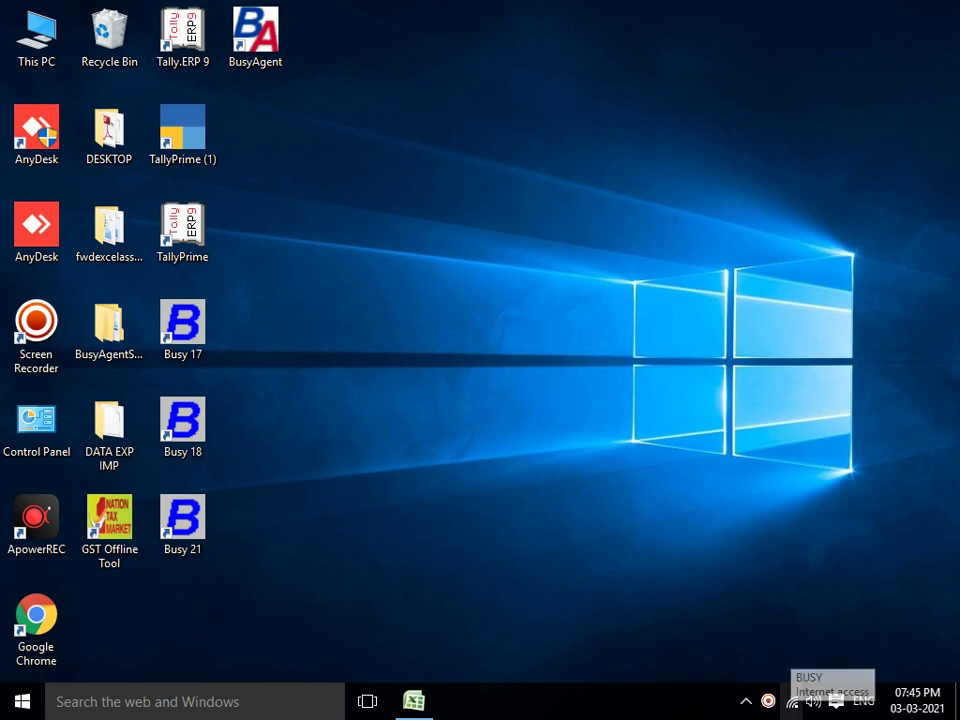
Step: Check the available Wi-Fi networks, then open the Network and Sharing Center from the network tray icon
left_click(792, 701)
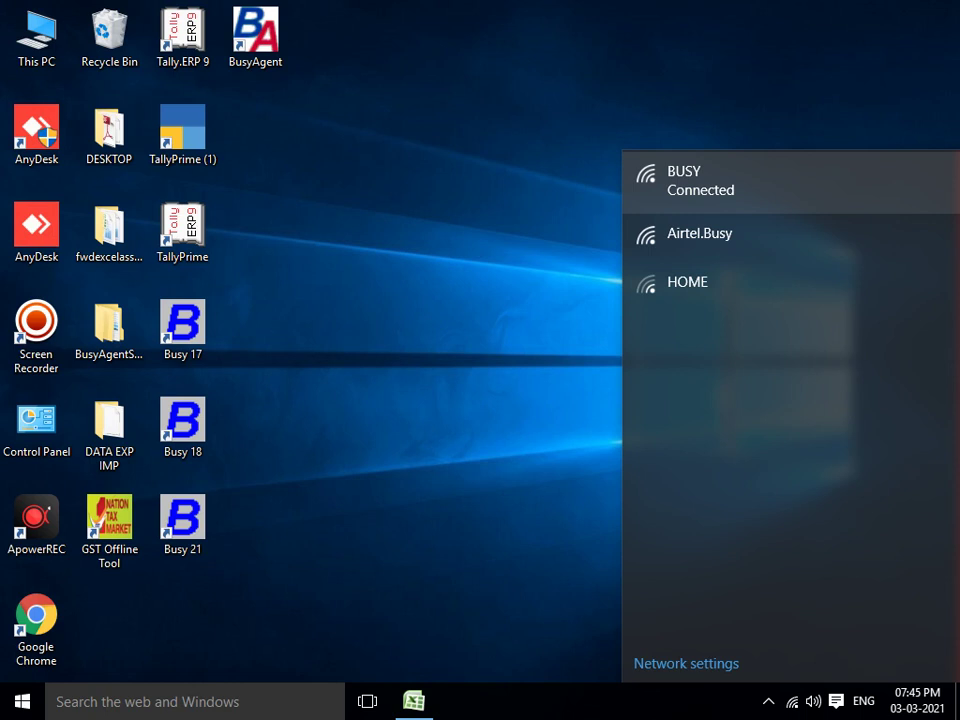
left_click(36, 335)
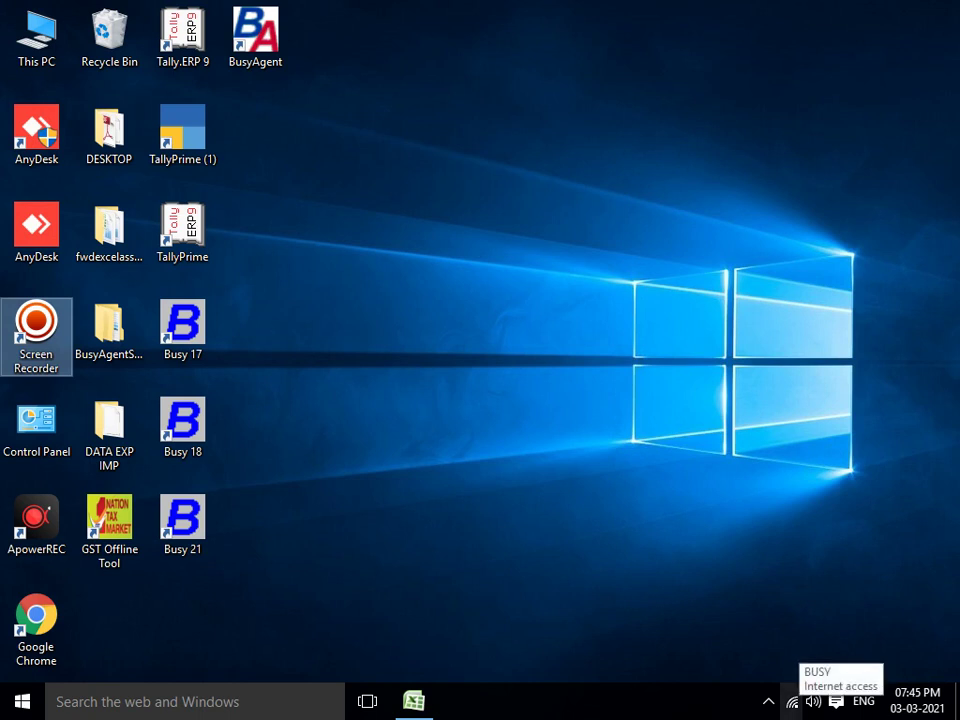
right_click(792, 701)
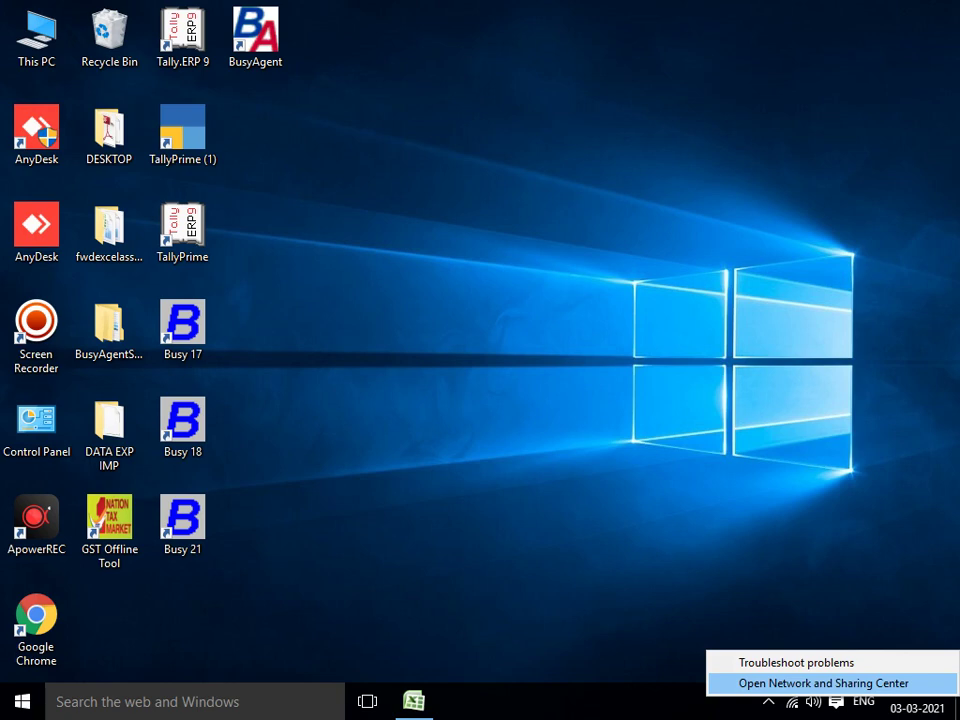
left_click(823, 683)
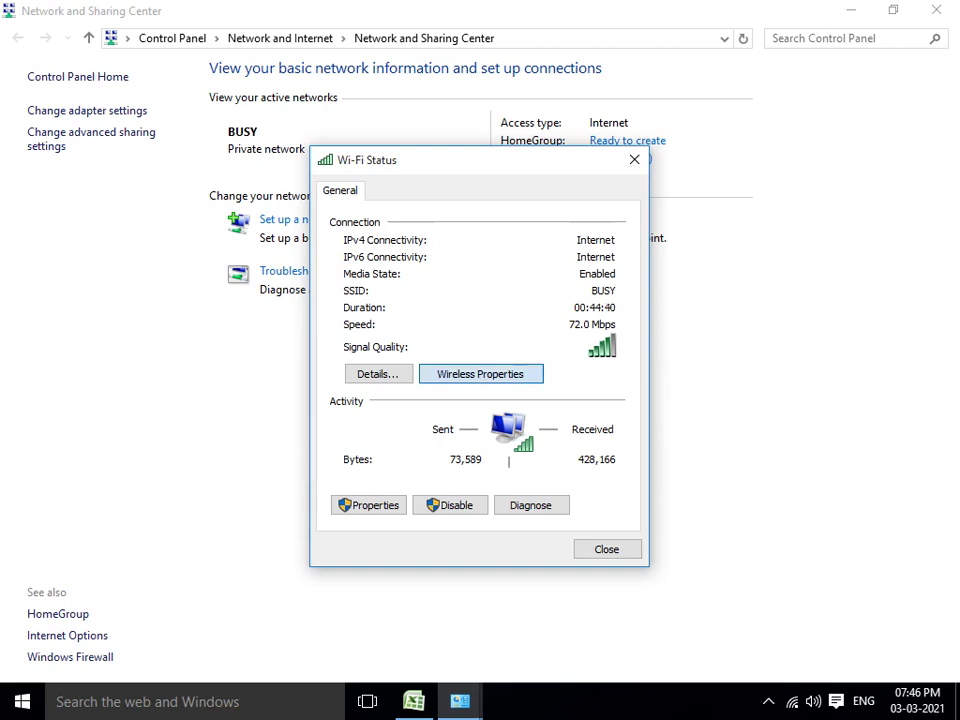
Step: Show the BUSY network's security key in plain text under Wireless Properties' Security settings
left_click(480, 374)
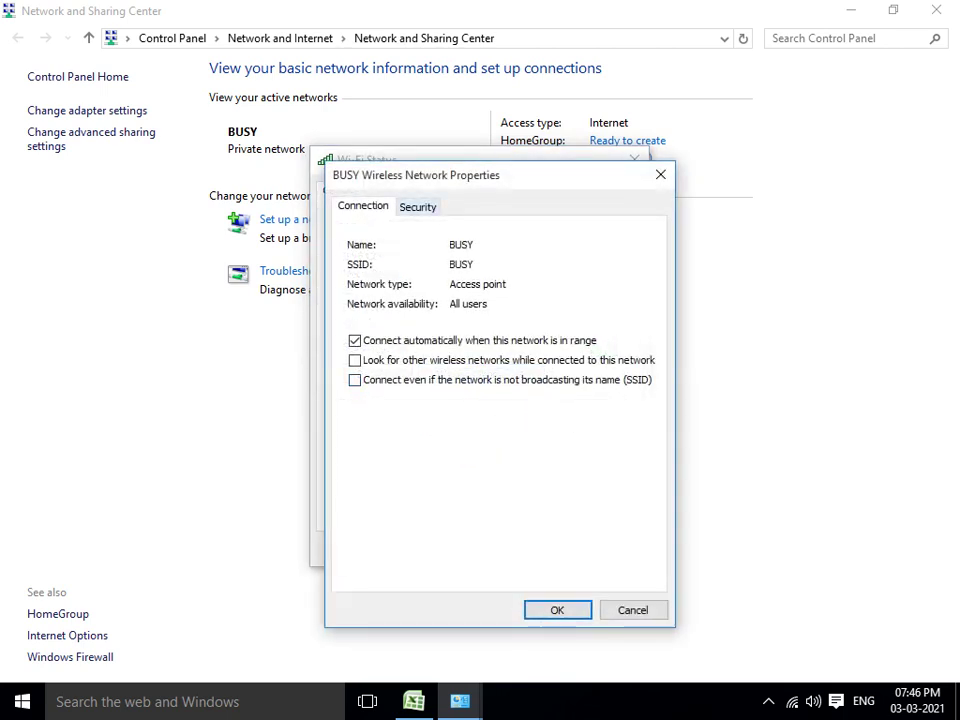
left_click(417, 206)
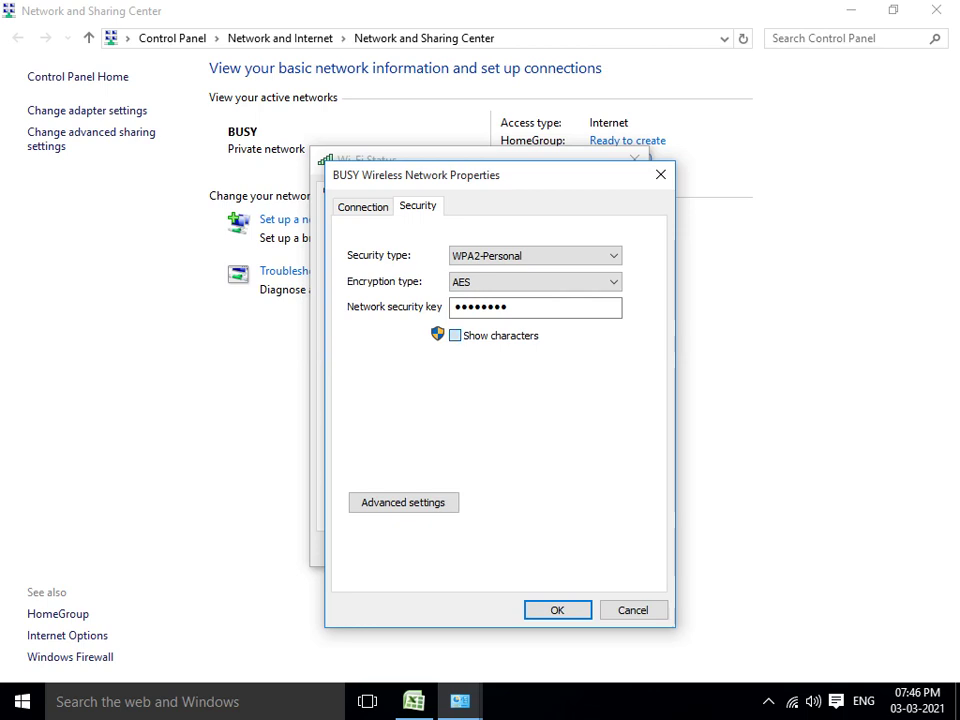
left_click(455, 335)
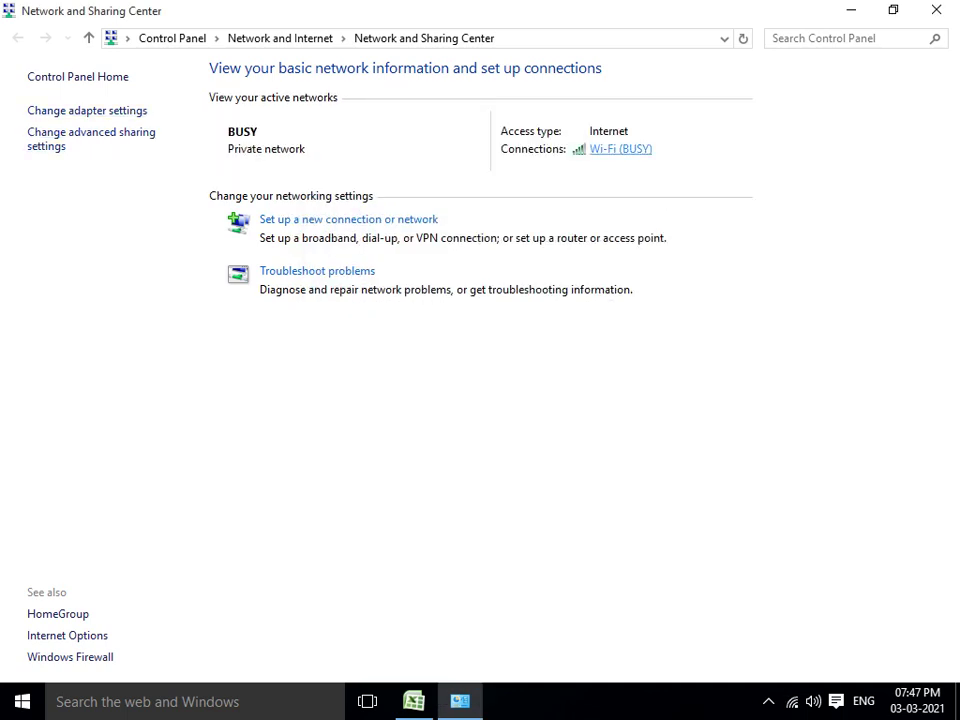
left_click(620, 149)
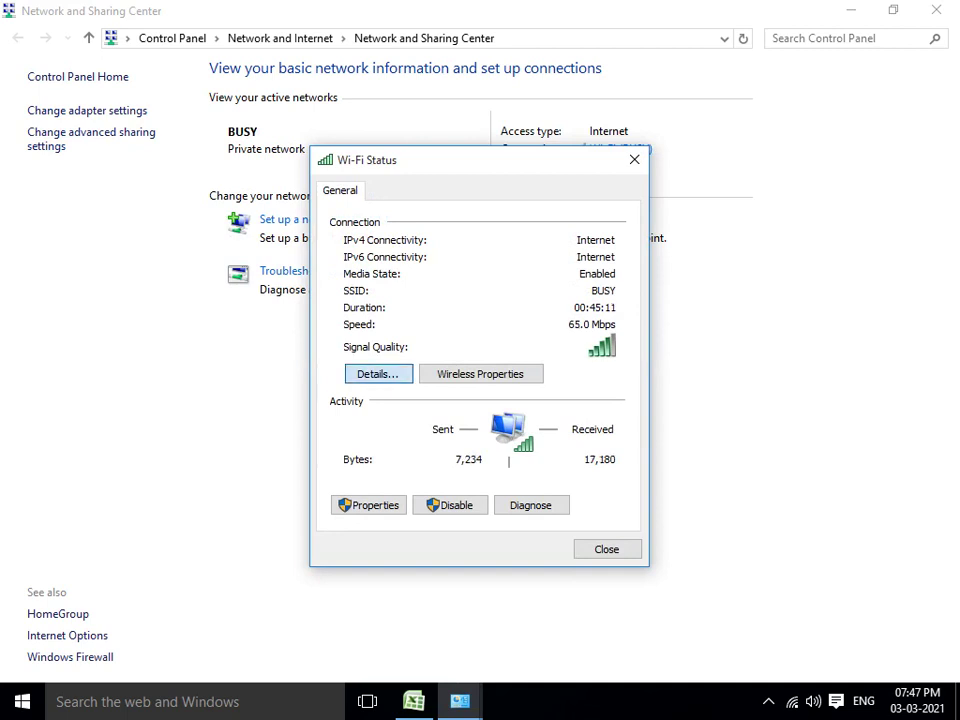
left_click(378, 373)
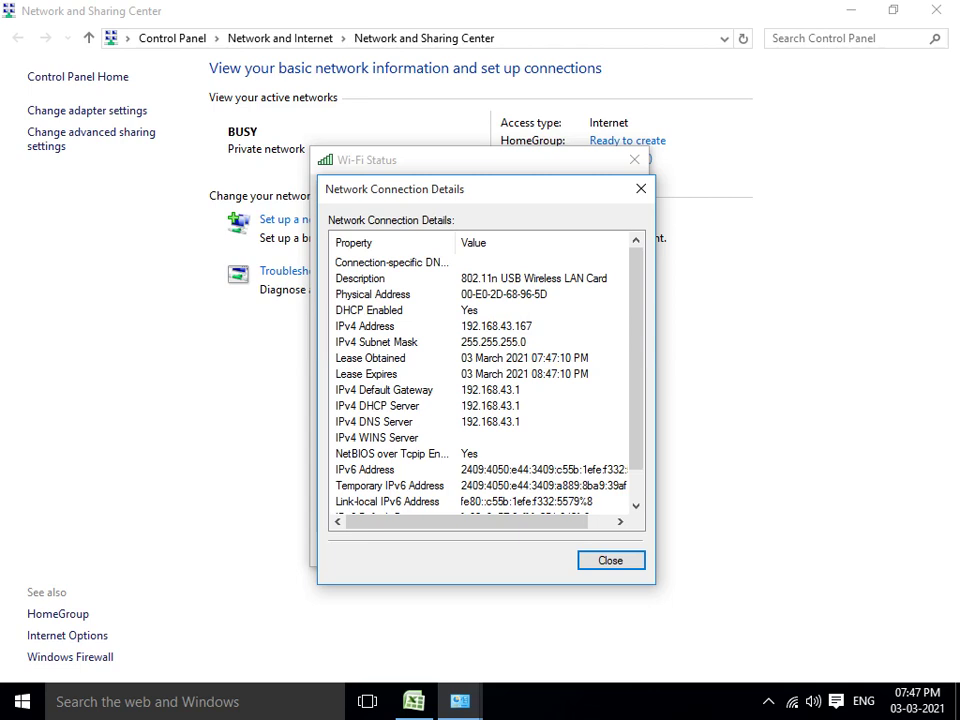
scroll(480, 380, "down", 1)
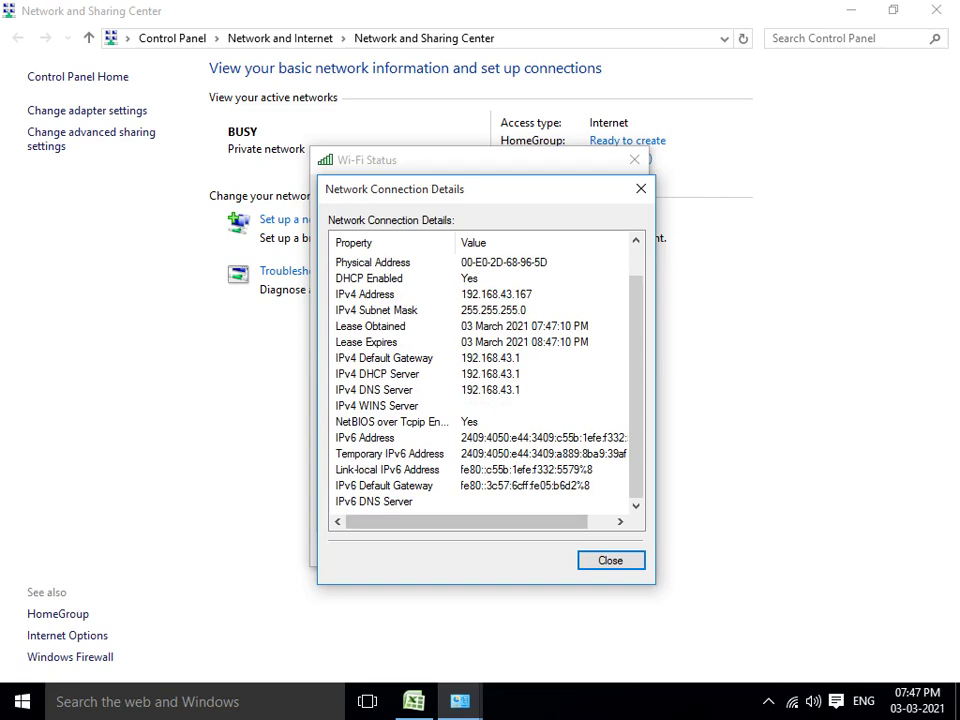
key("Escape")
key("Escape")
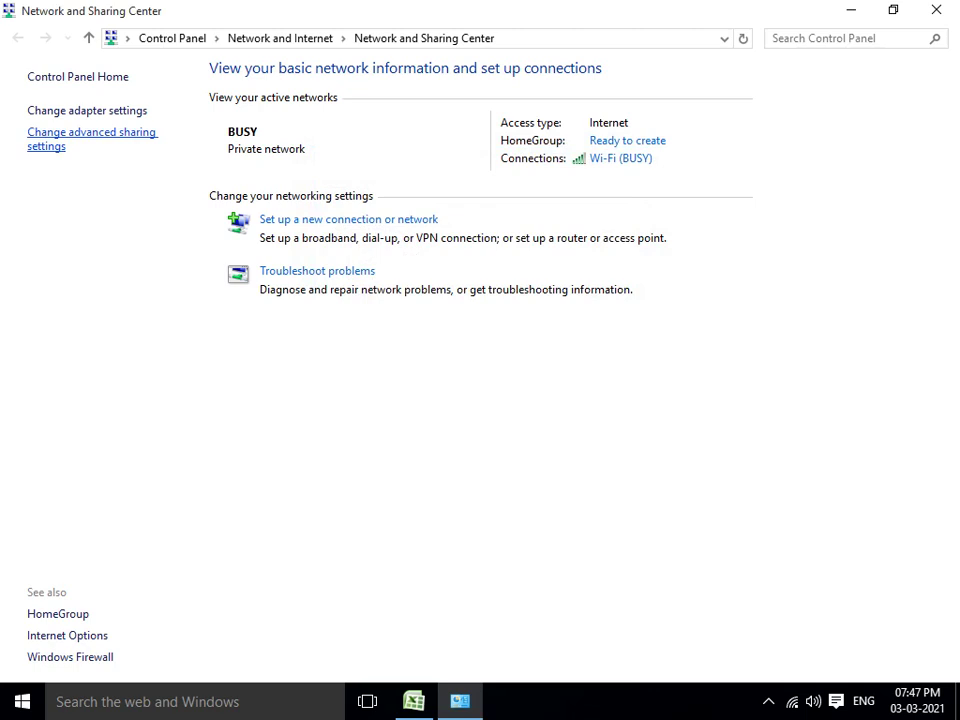
Step: Turn on Public folder sharing under All Networks in advanced sharing settings and save
left_click(91, 139)
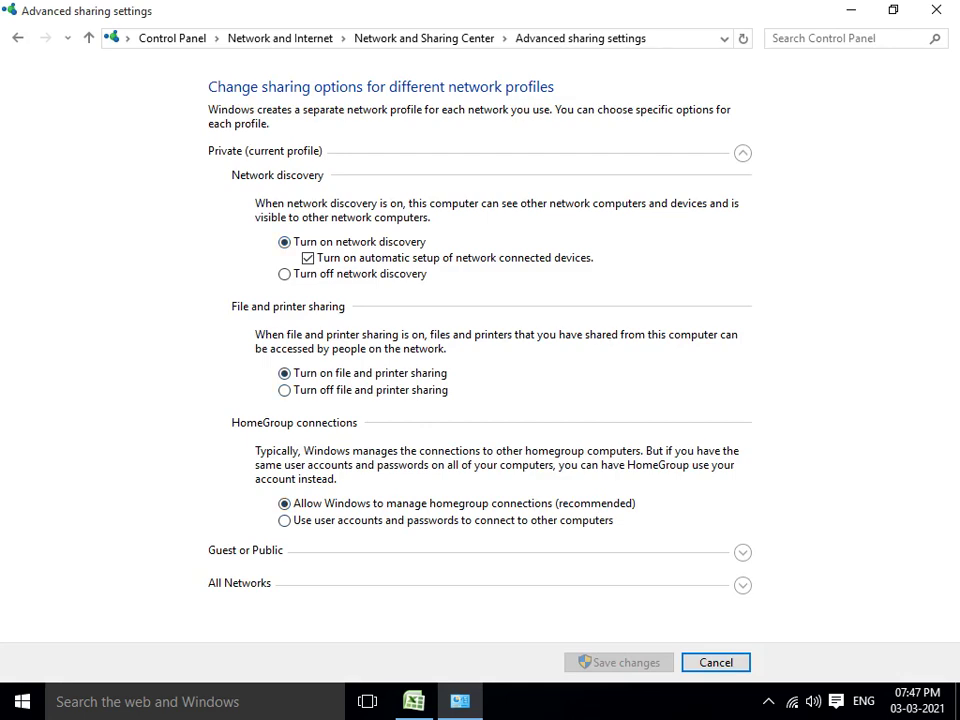
left_click(742, 585)
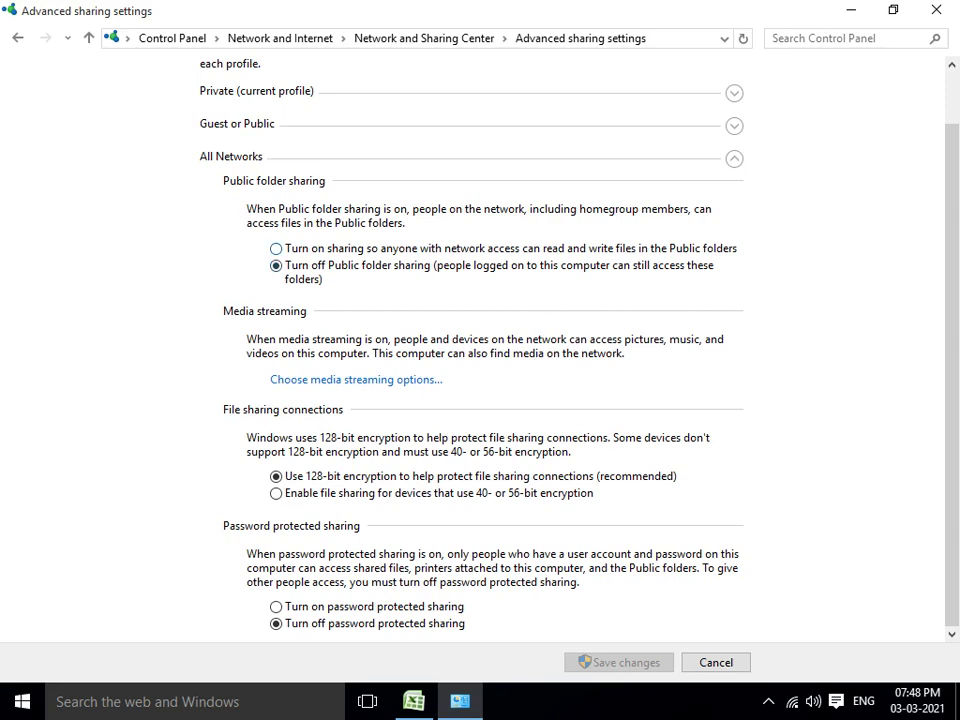
left_click(276, 248)
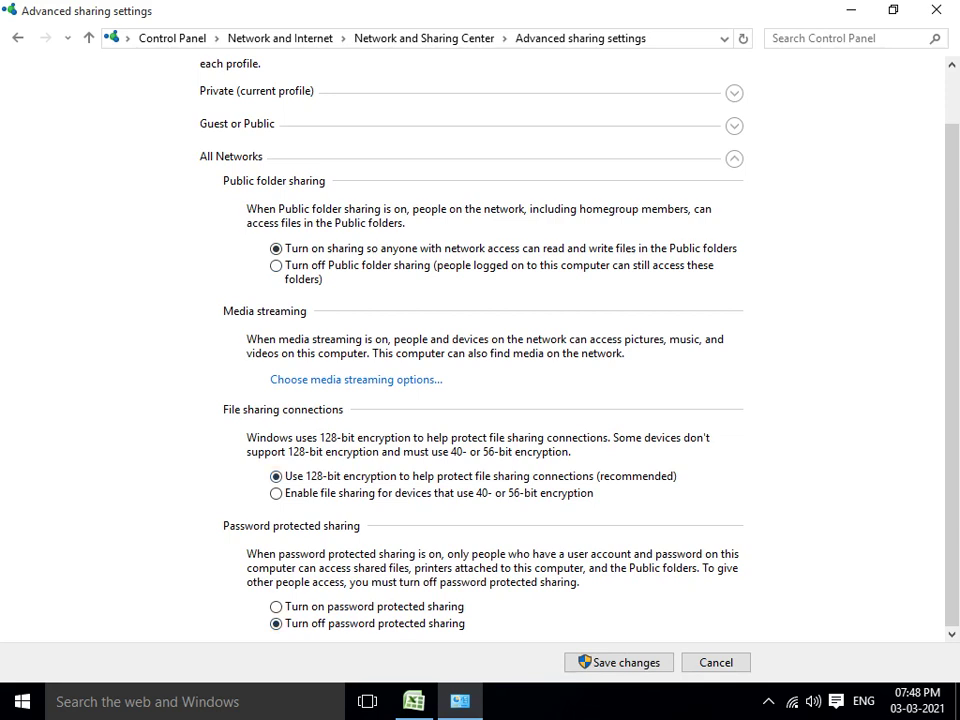
key("Return")
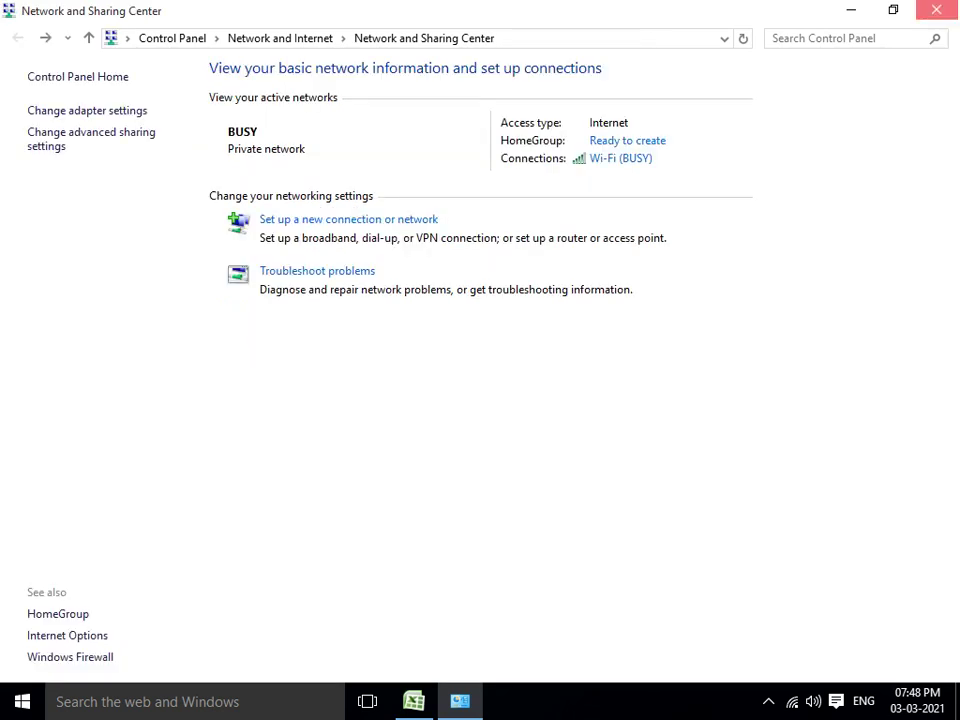
Step: Close Control Panel and check that DESKTOP-NJQTOO4 appears under Network in File Explorer
left_click(936, 10)
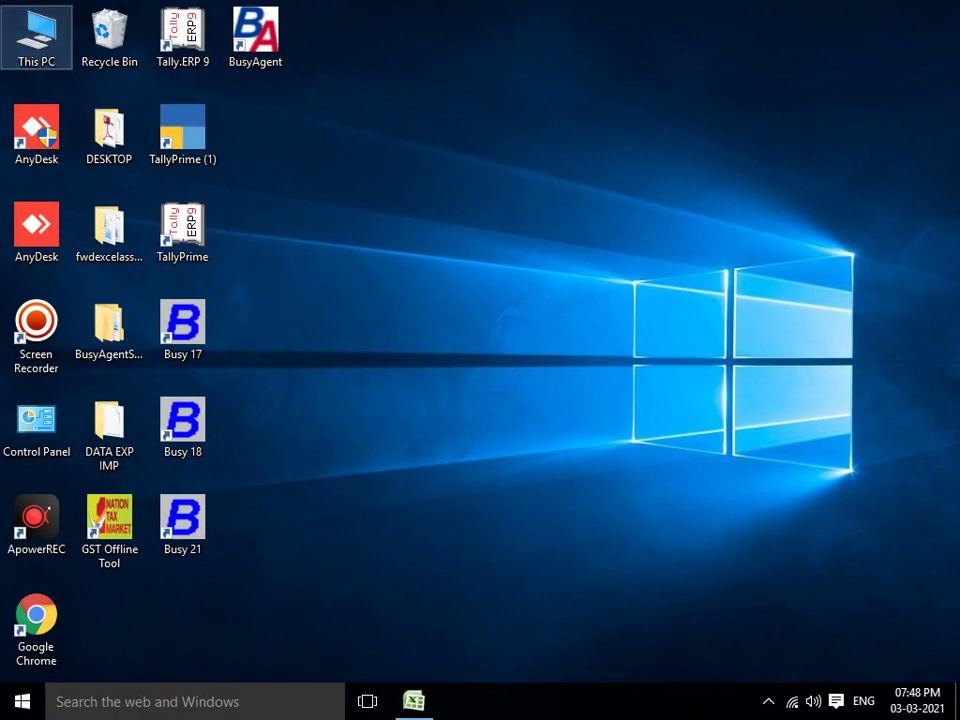
key("Return")
left_click(63, 569)
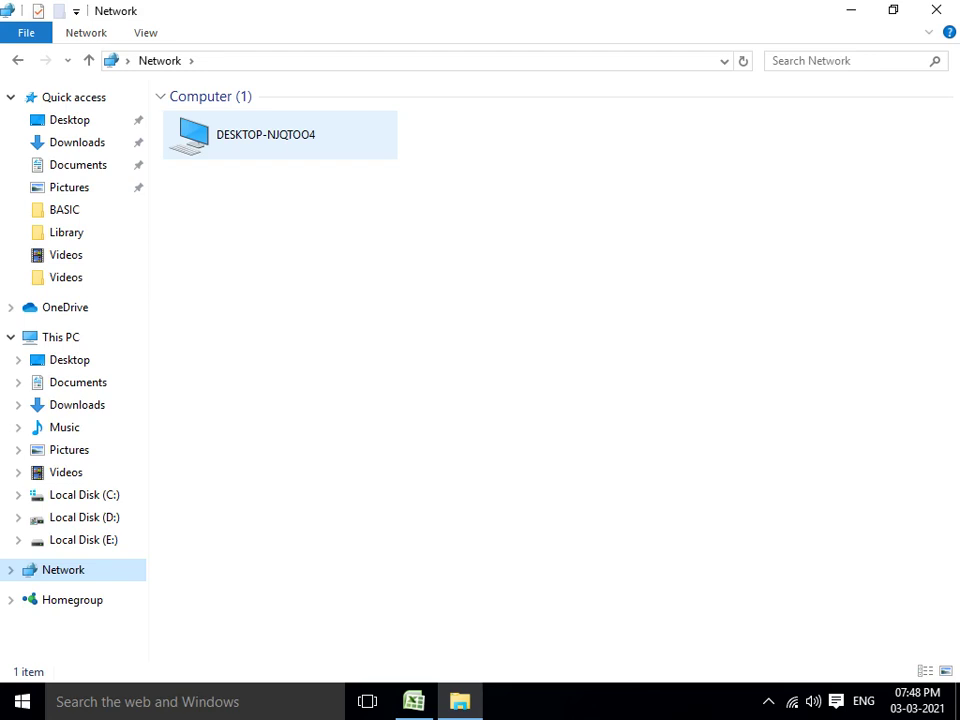
key("alt+F4")
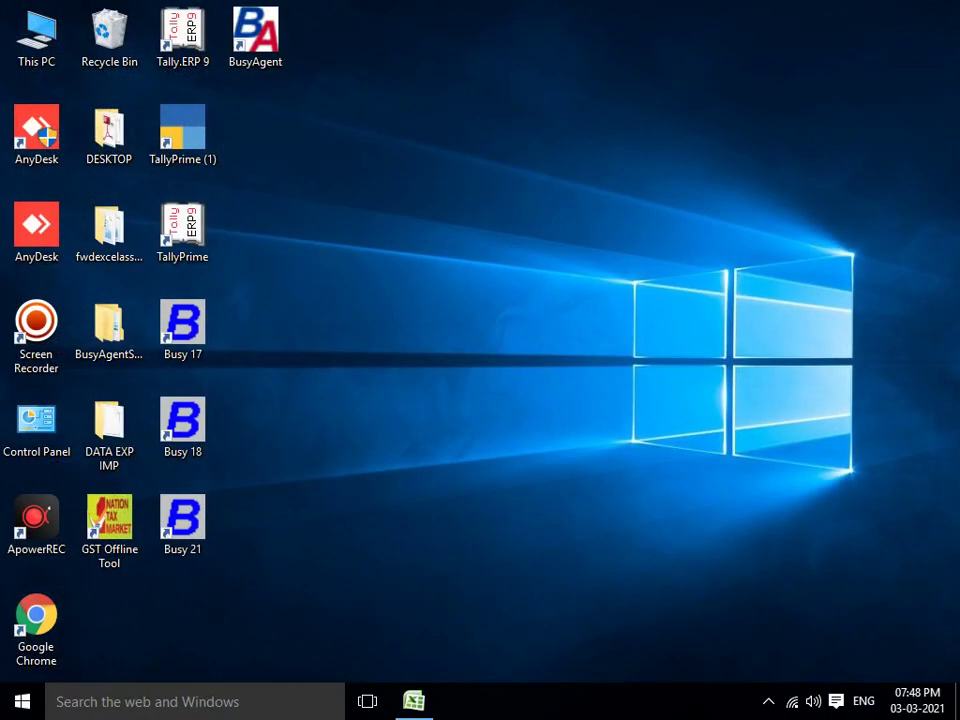
right_click(15, 47)
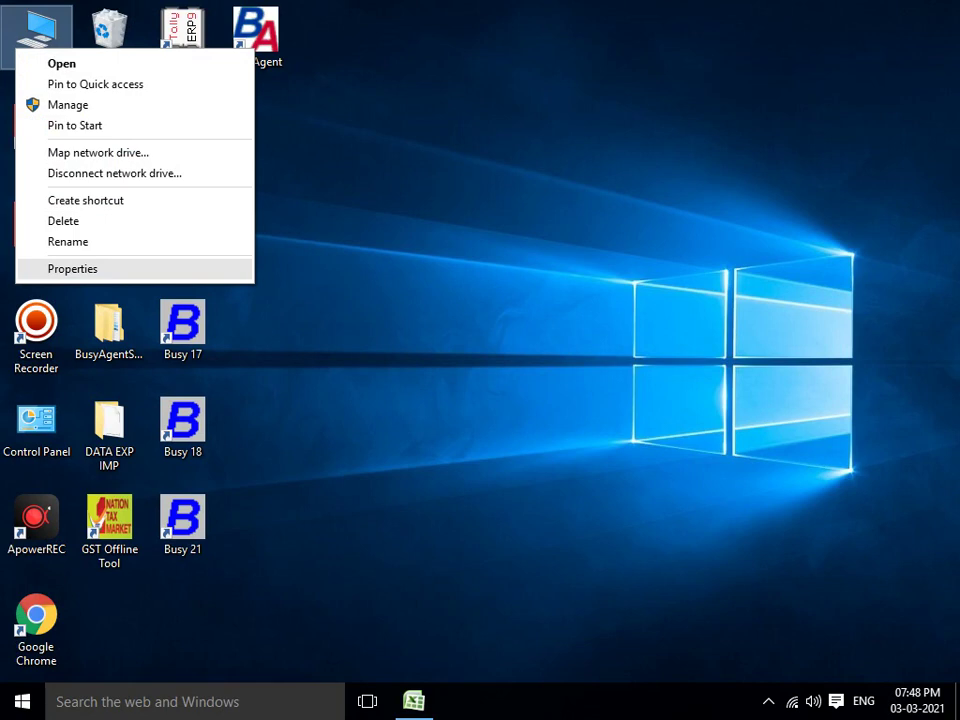
Step: Rename the computer to ADMIN-PC in the System computer name settings
left_click(72, 268)
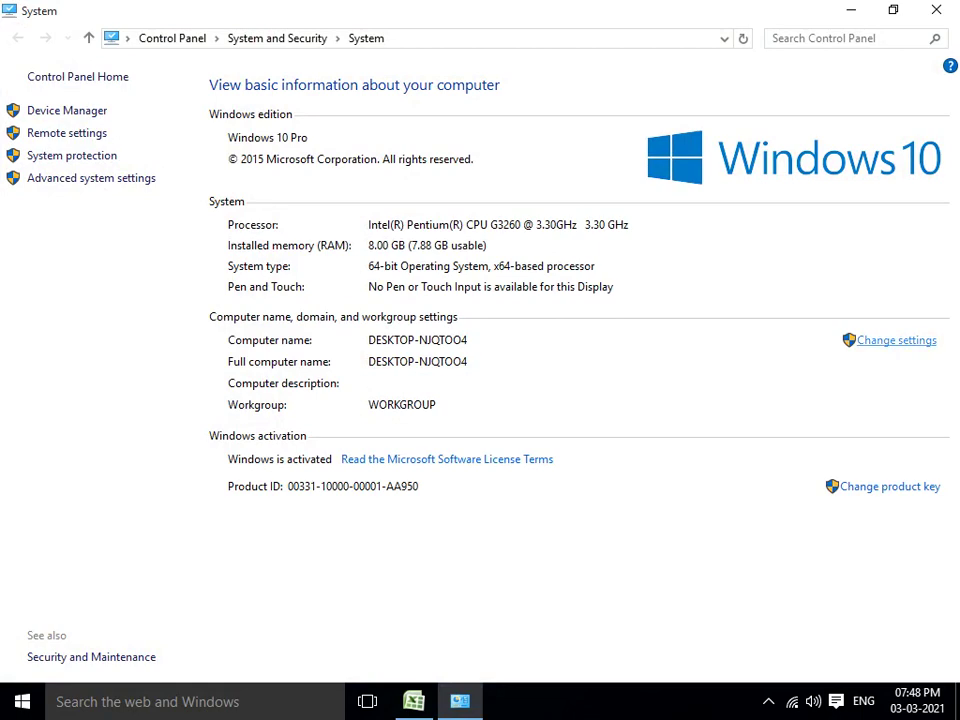
left_click(896, 340)
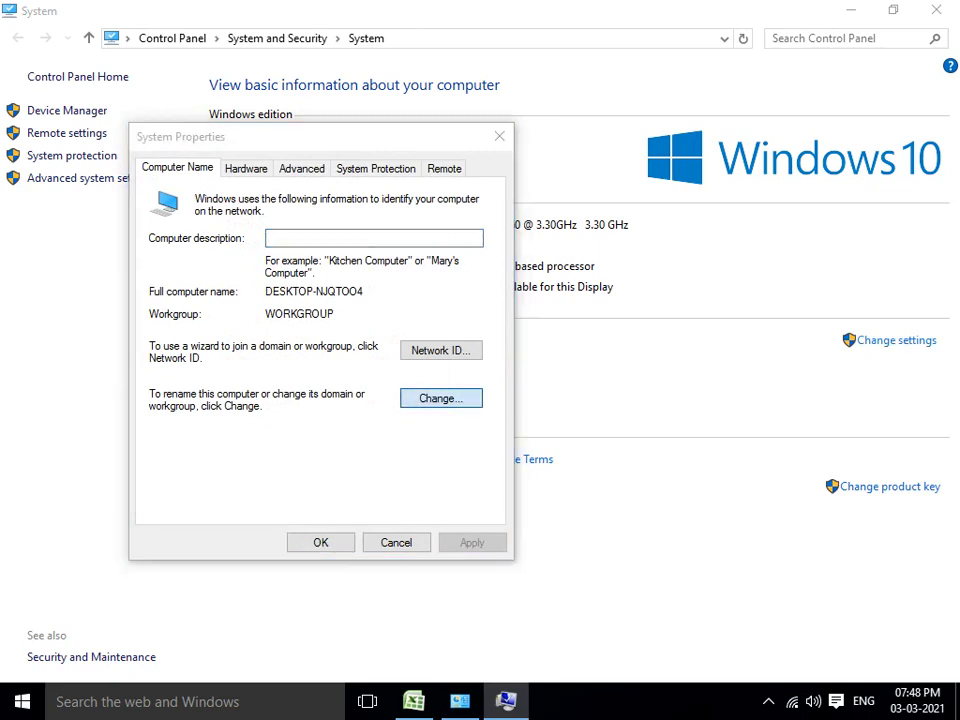
left_click(440, 398)
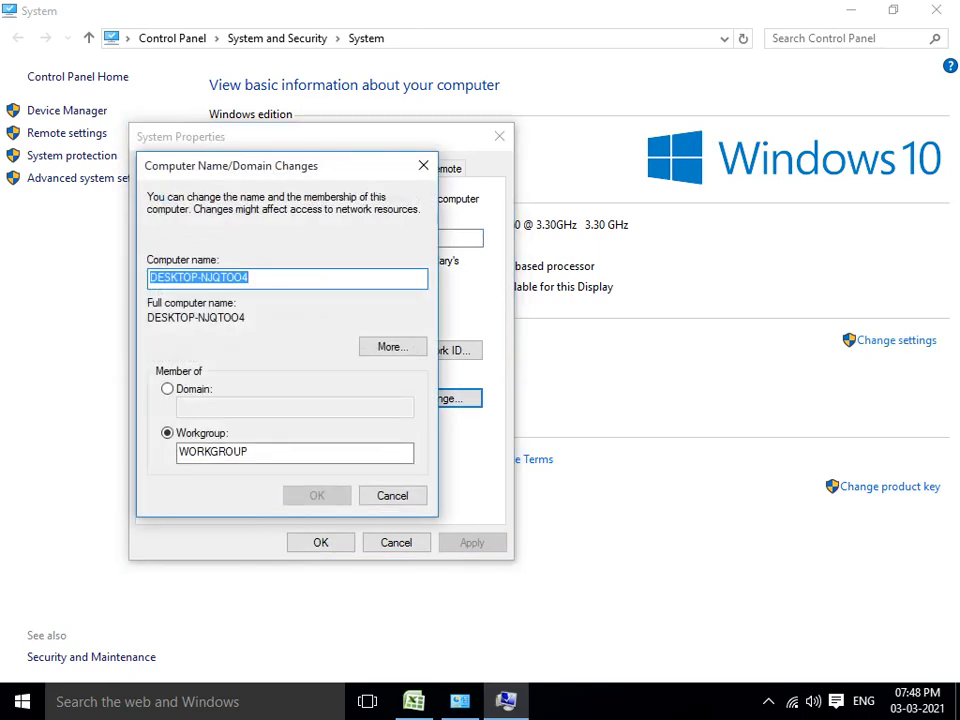
type("a")
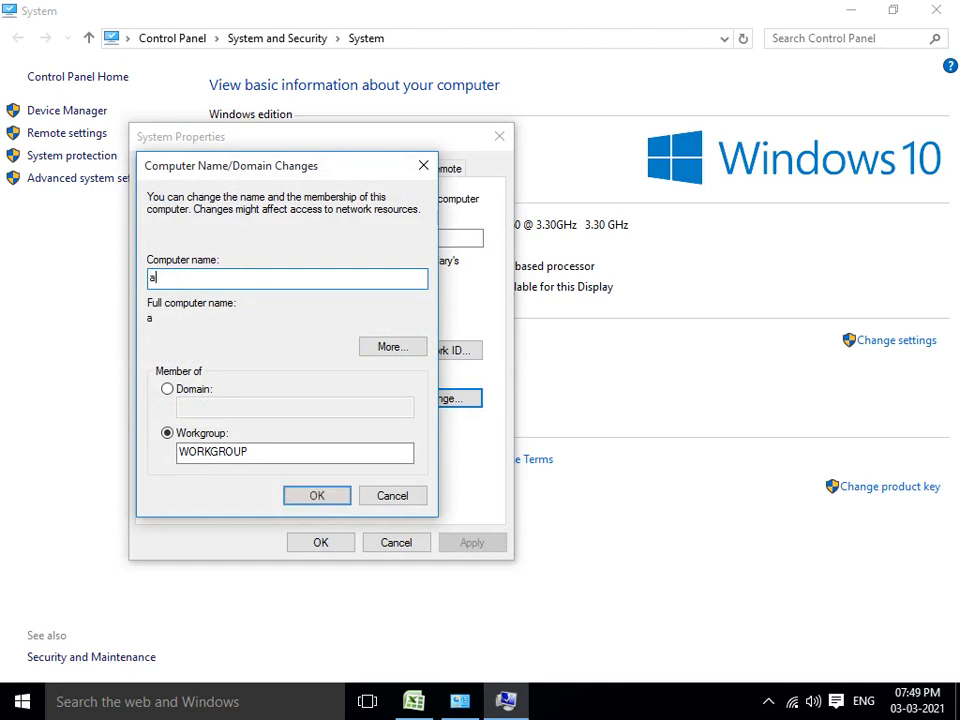
key("BackSpace")
type("ADMI")
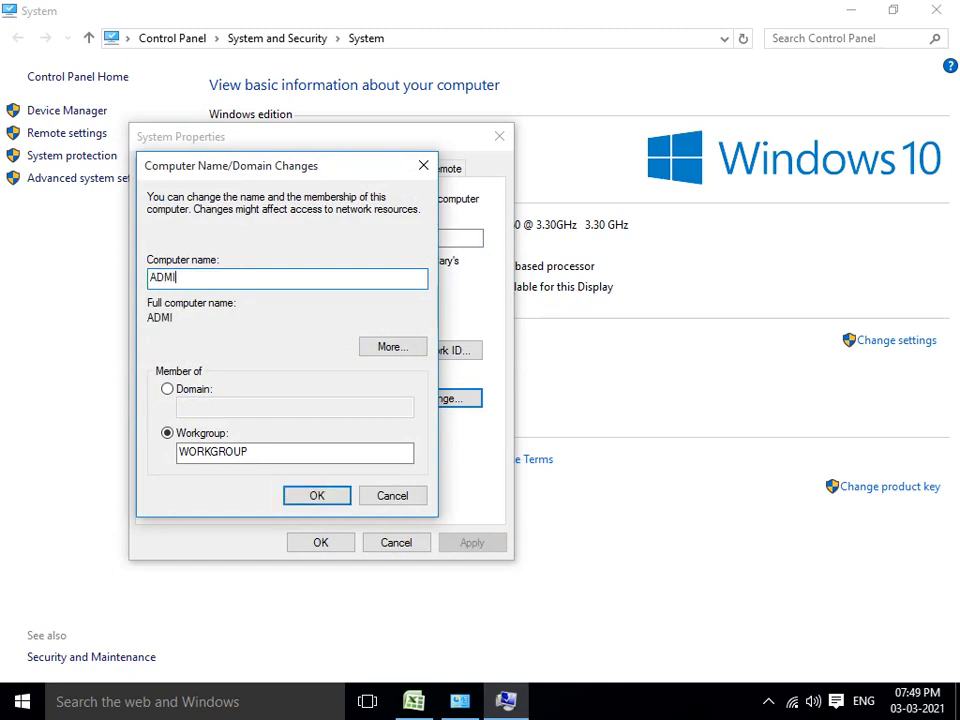
type("N-PC")
key("Tab")
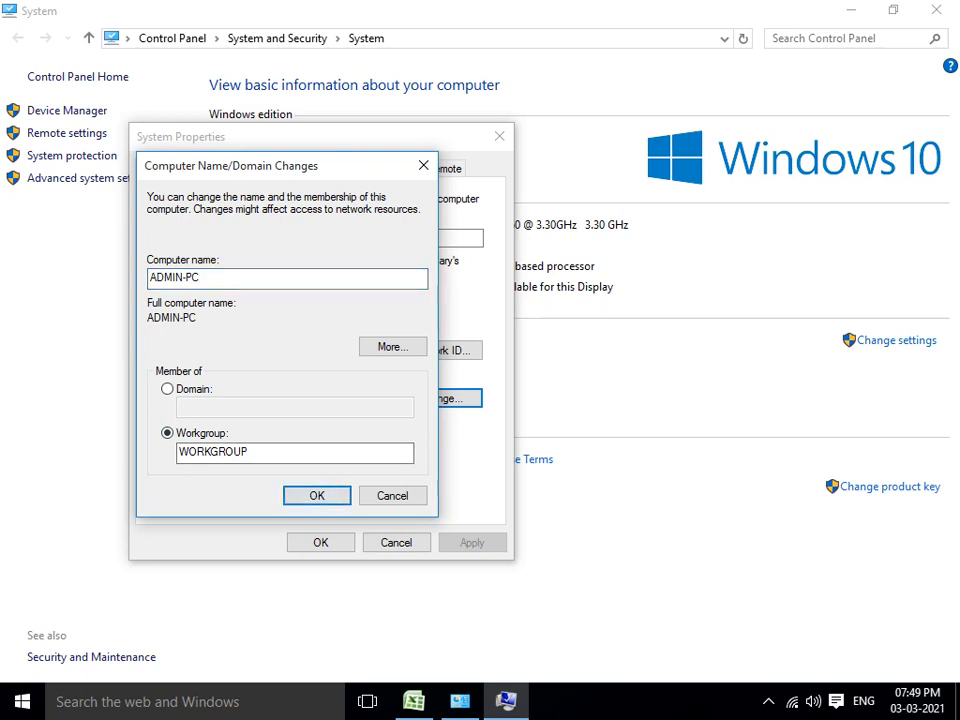
key("Return")
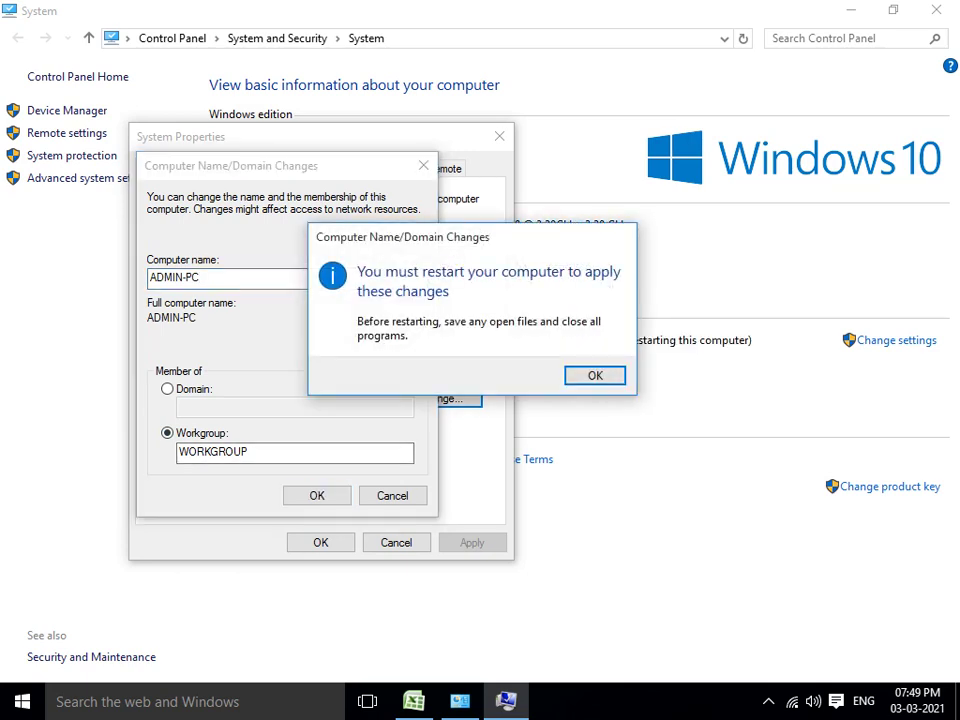
key("Return")
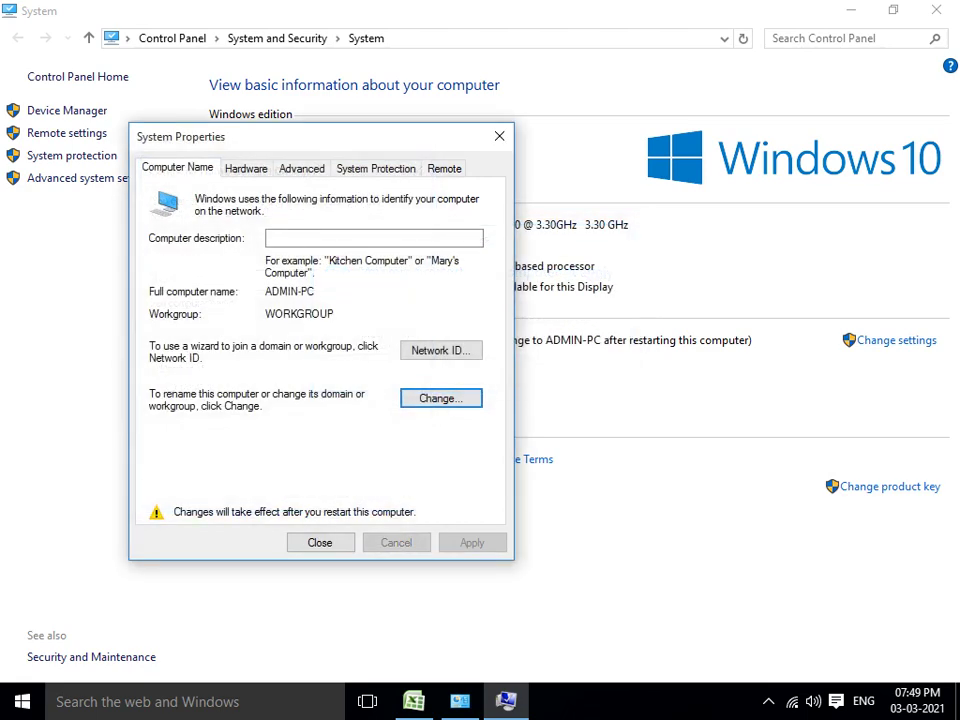
Step: Close the system properties, choose Restart Later, close the System window and refresh the desktop
key("Return")
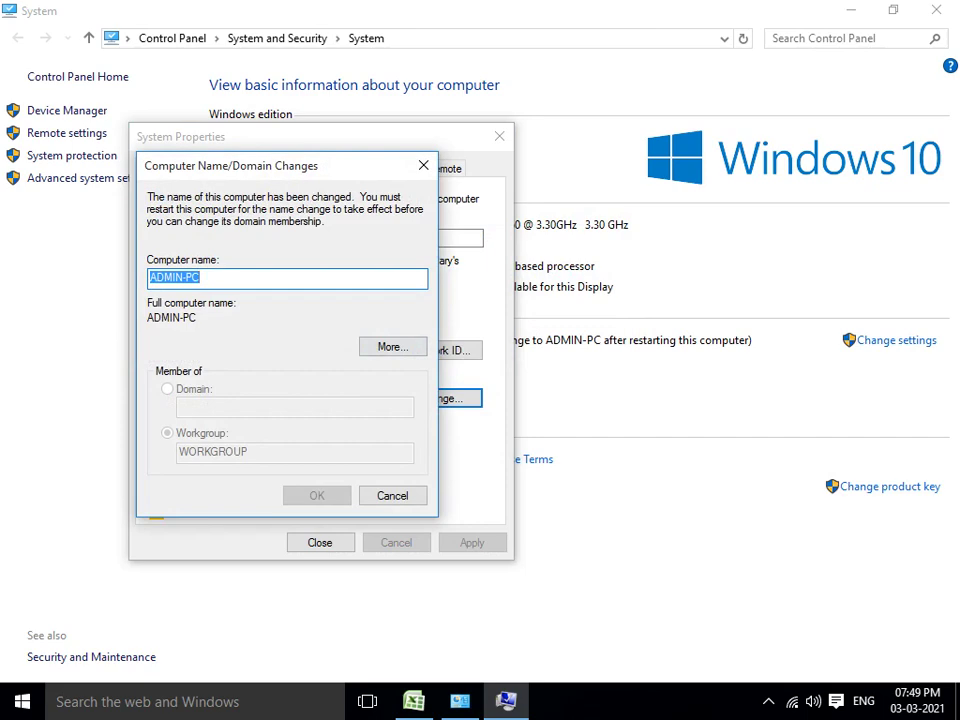
key("Tab")
key("Tab")
key("Return")
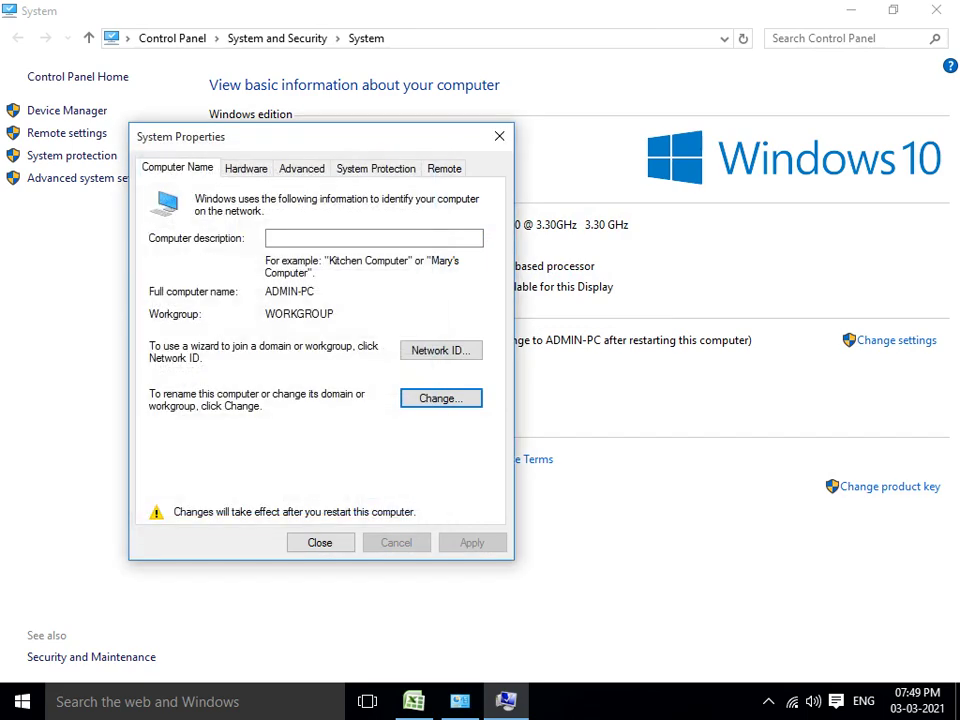
key("Tab")
key("Return")
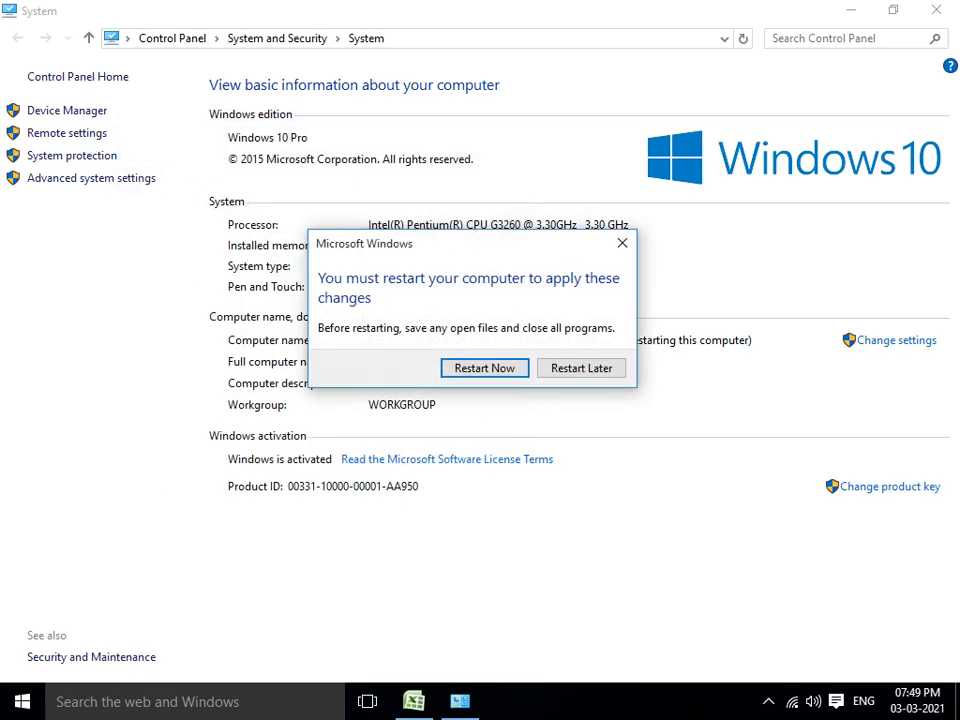
key("Tab")
key("Return")
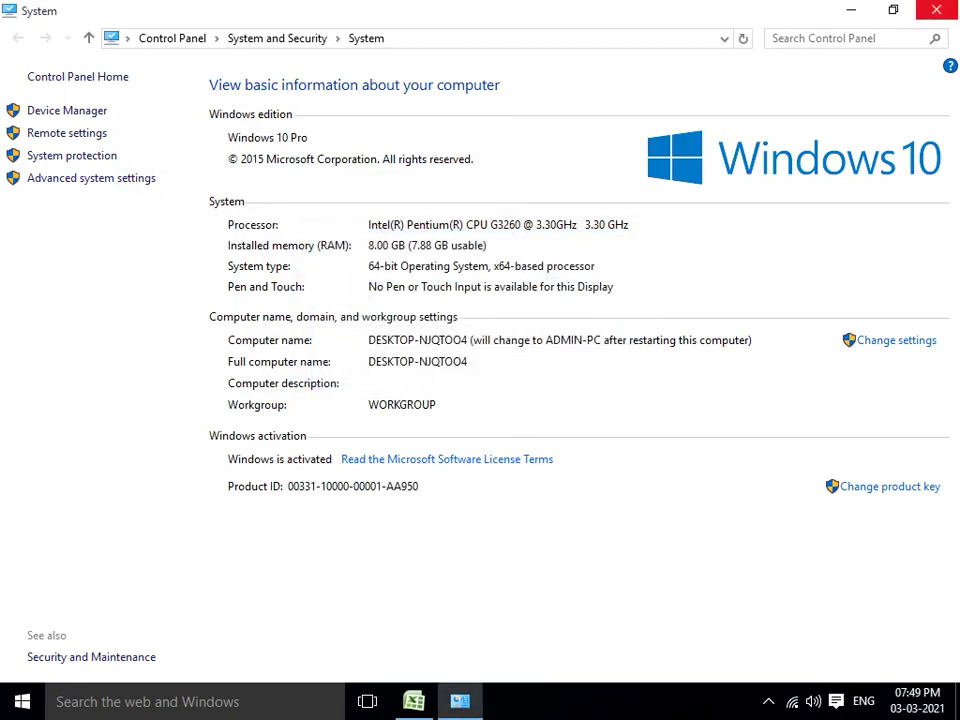
left_click(936, 9)
right_click(488, 121)
left_click(536, 174)
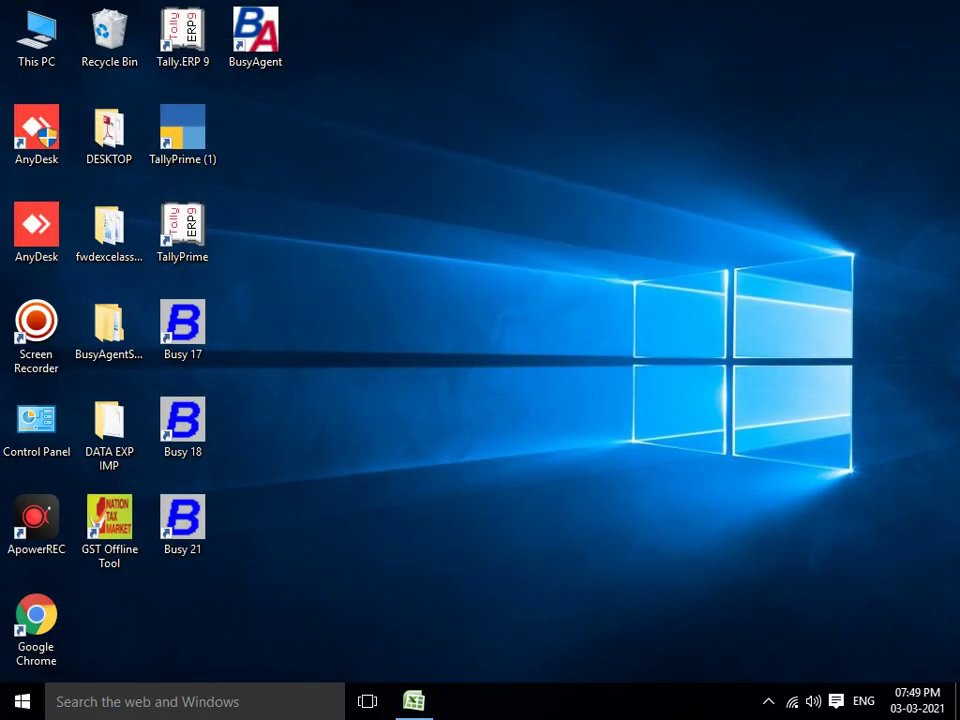
Step: Open the Network view from This PC and select DESKTOP-NJQTOO4
double_click(36, 32)
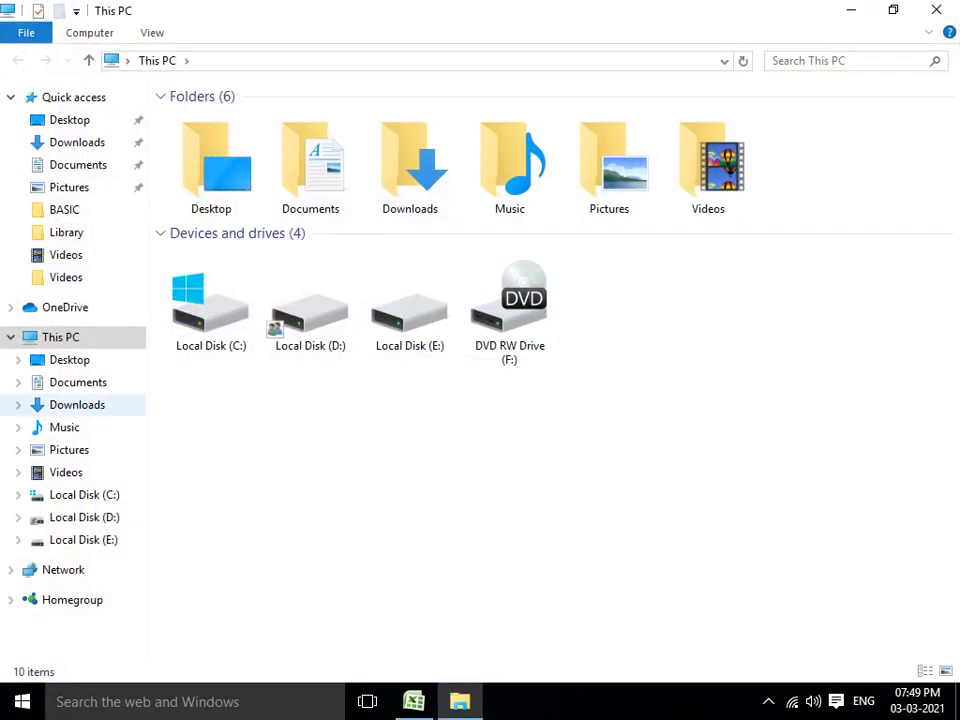
left_click(63, 569)
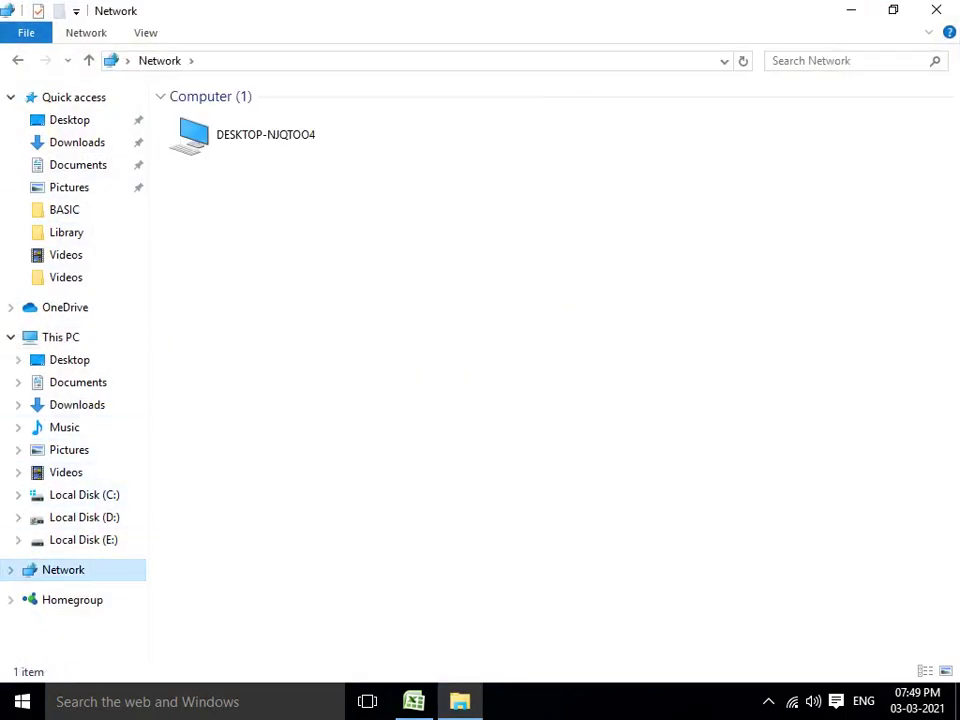
left_click(265, 134)
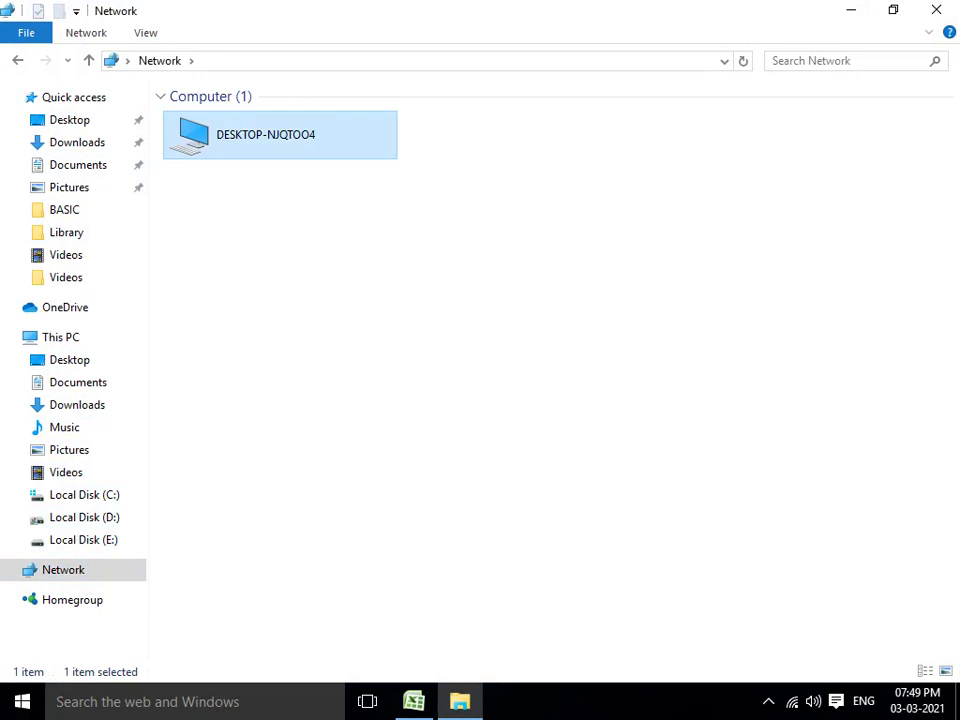
Step: Open \\DESKTOP-NJQTOO4 from Run to see its d and Users shares, then return to Network
key("super+r")
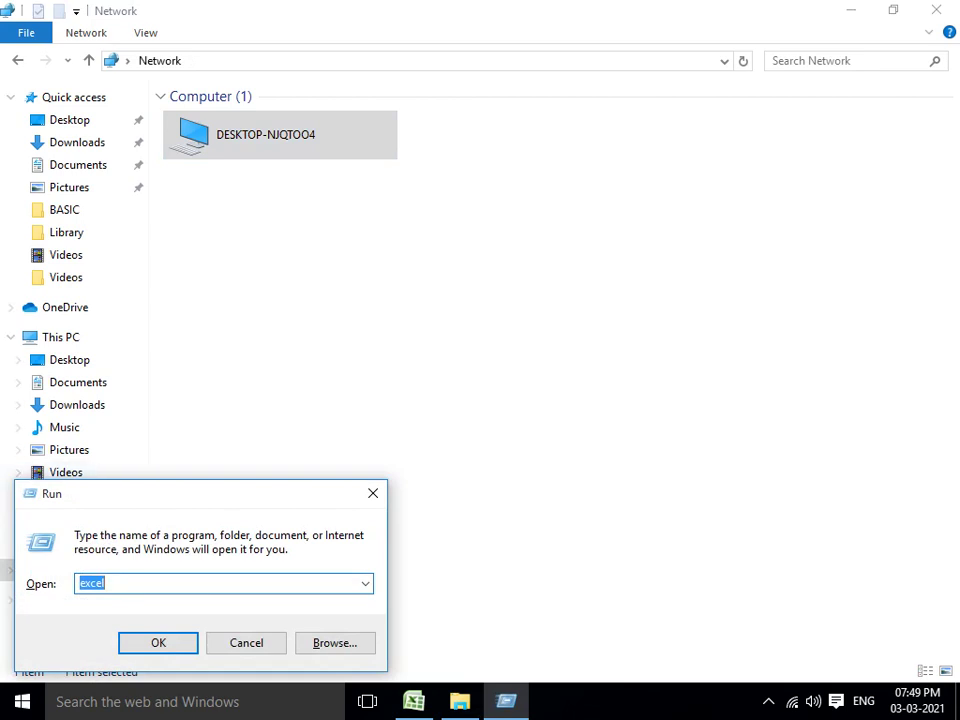
type("//")
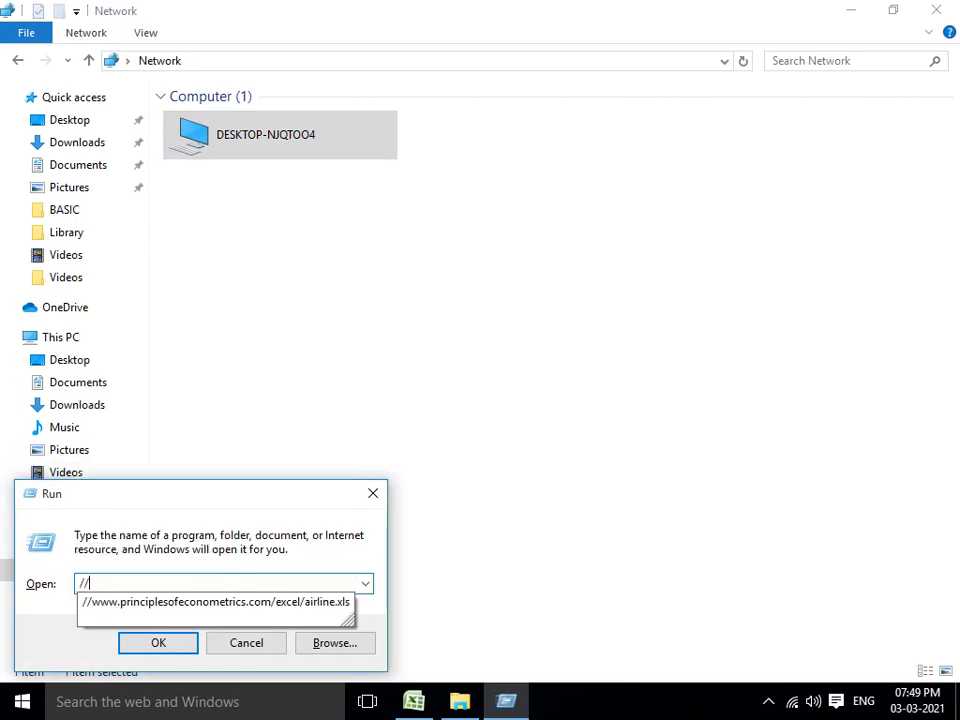
key("BackSpace")
key("BackSpace")
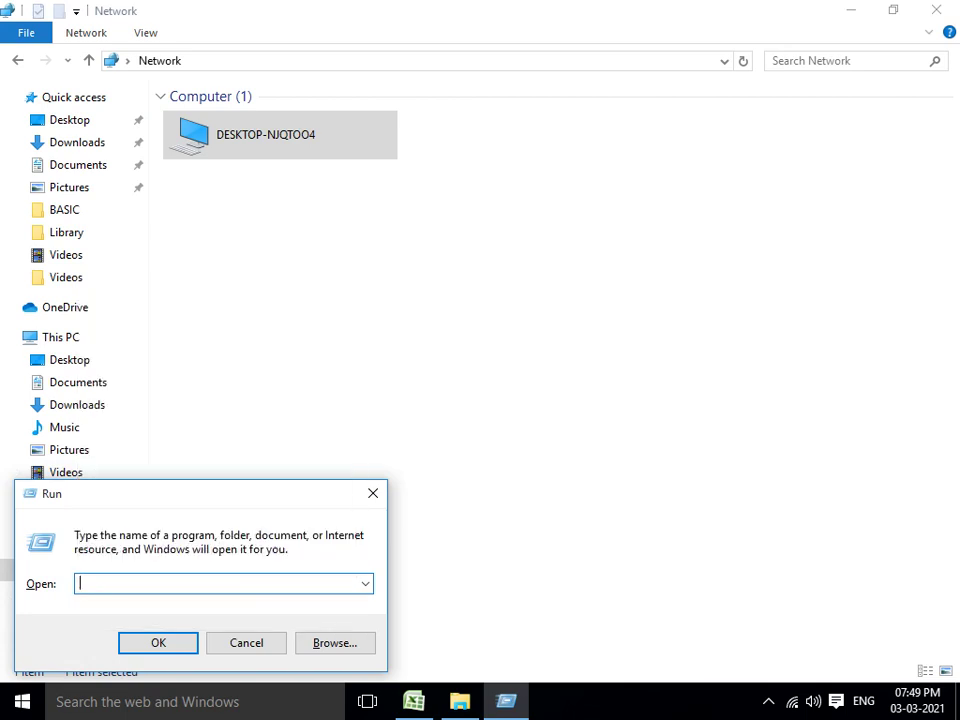
type("\\\\")
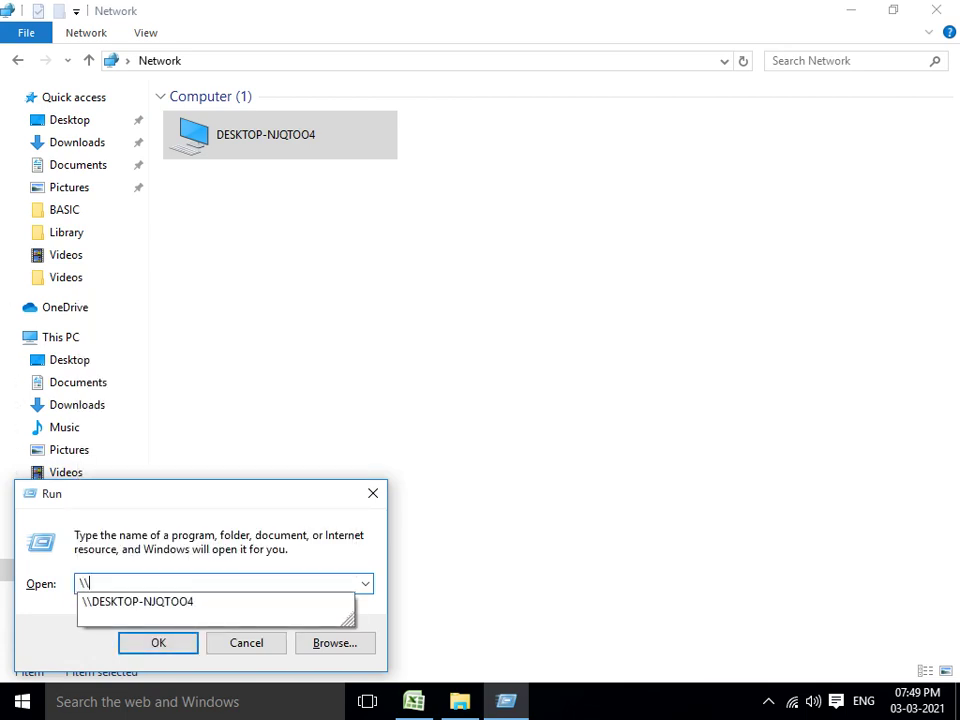
key("Down")
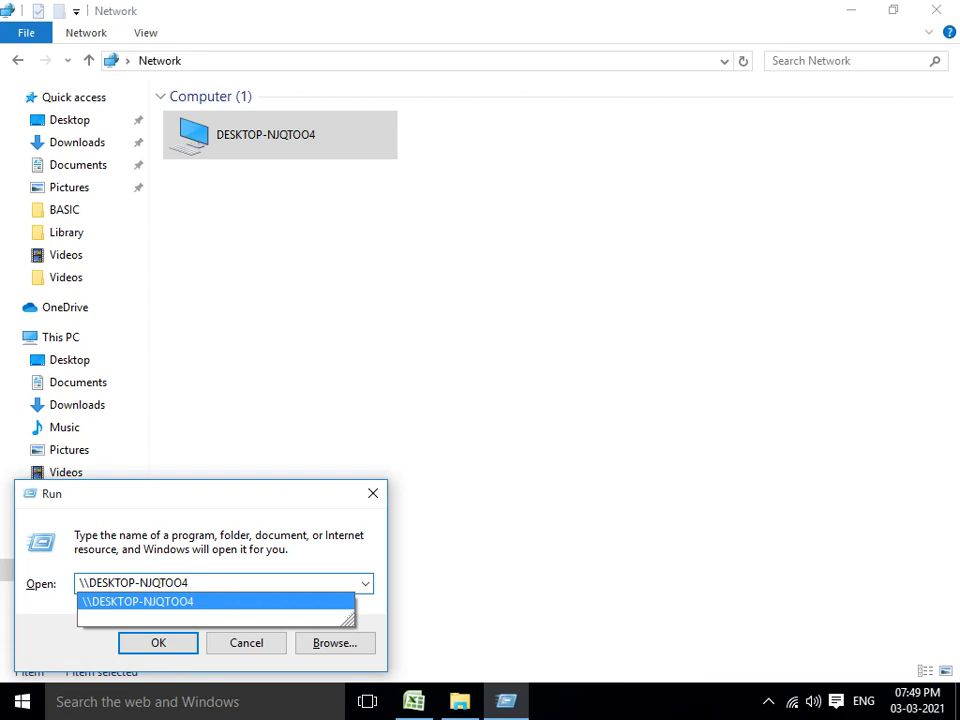
key("Return")
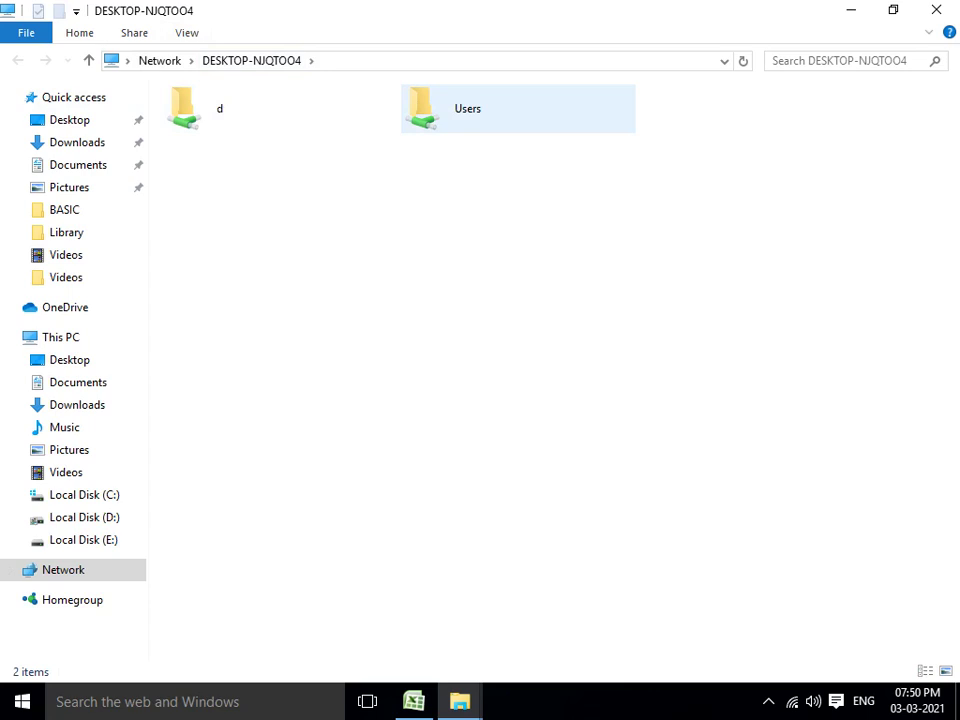
key("alt+Up")
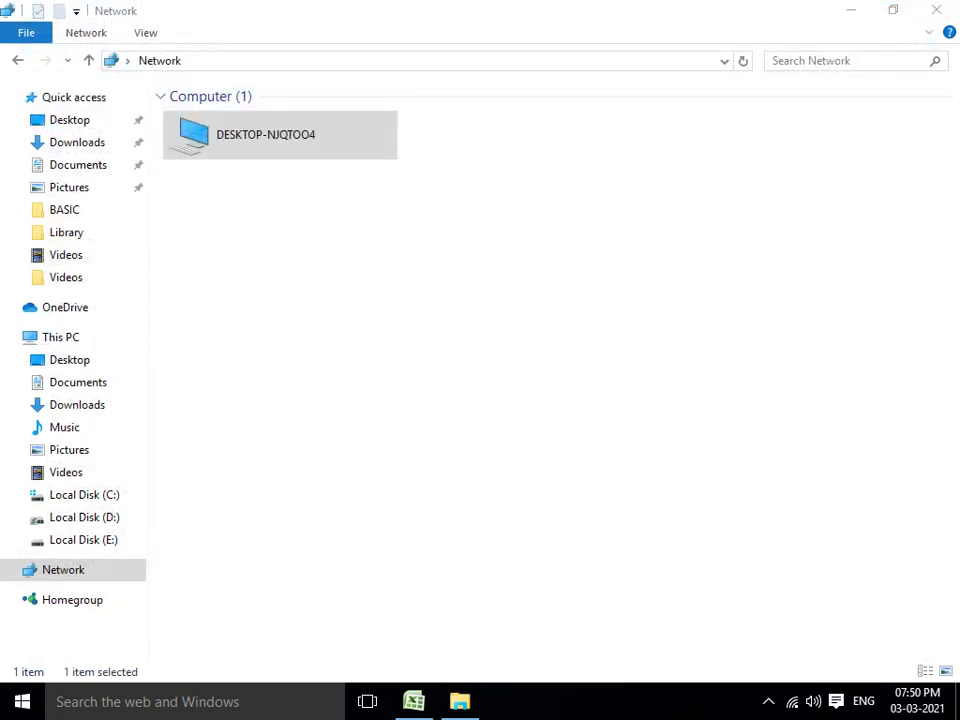
Step: Reopen This PC from the desktop and bring up the actions for Local Disk (E:)
left_click(84, 540)
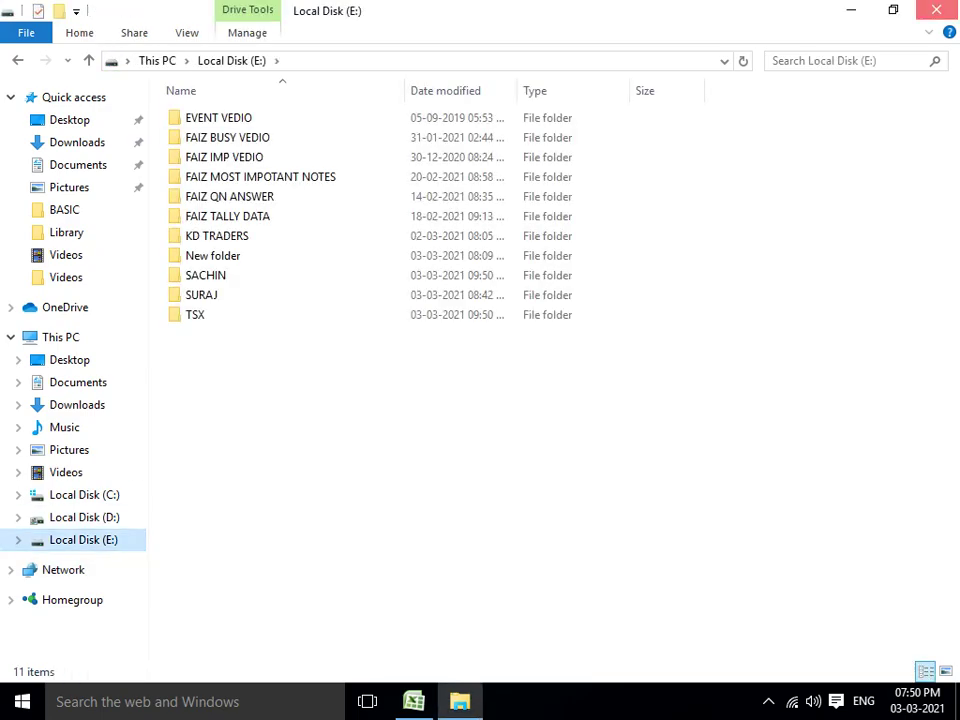
key("alt+F4")
double_click(36, 35)
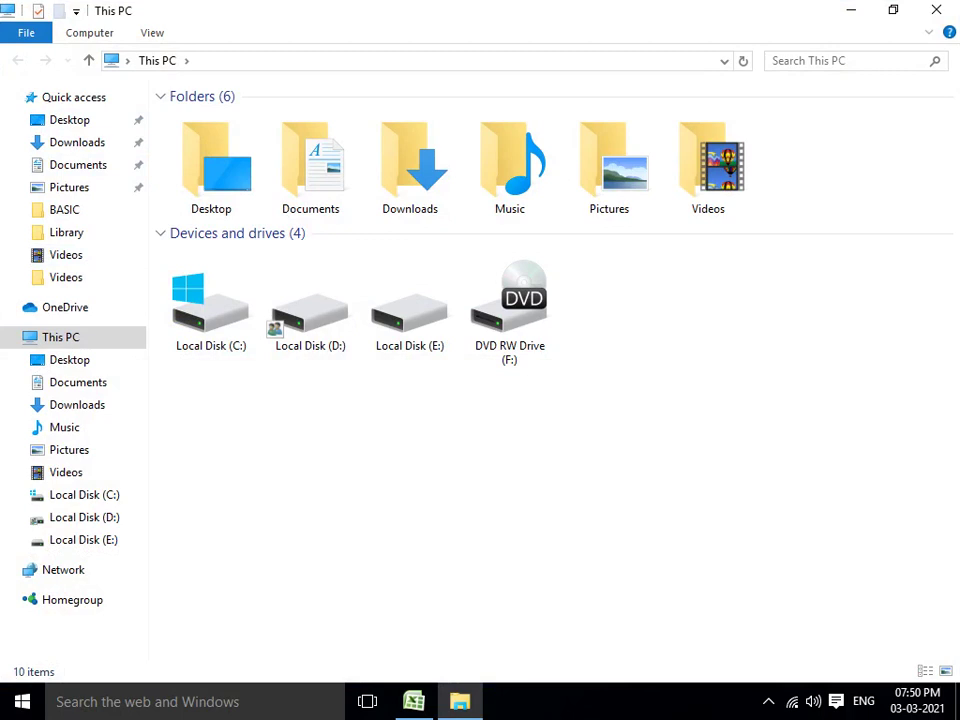
right_click(420, 300)
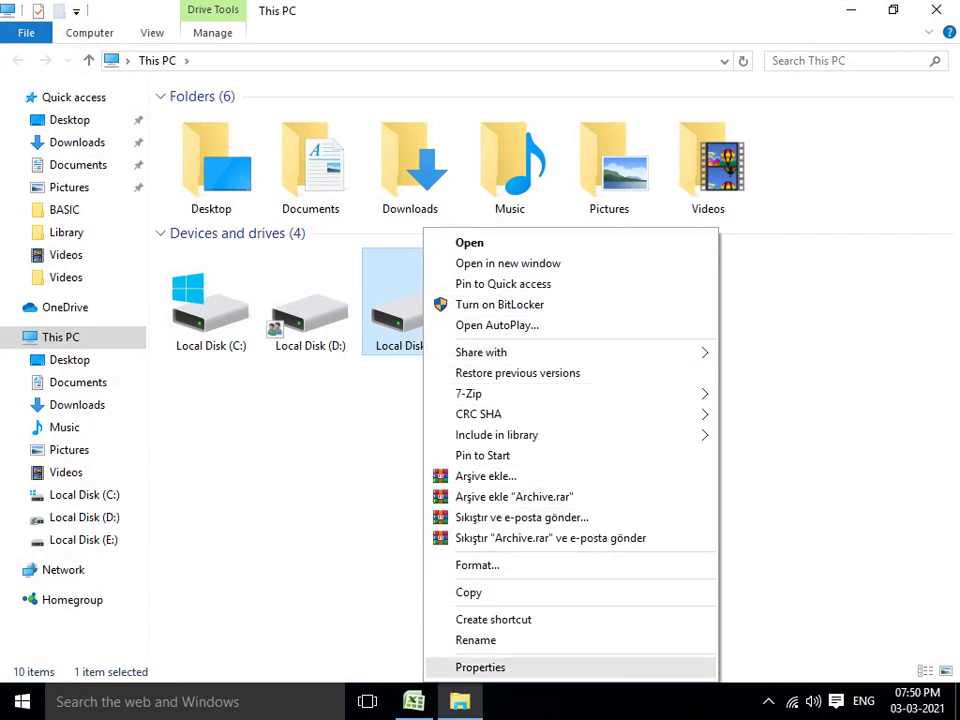
Step: Open Local Disk (E:) Properties, go to Sharing and launch Advanced Sharing
left_click(480, 667)
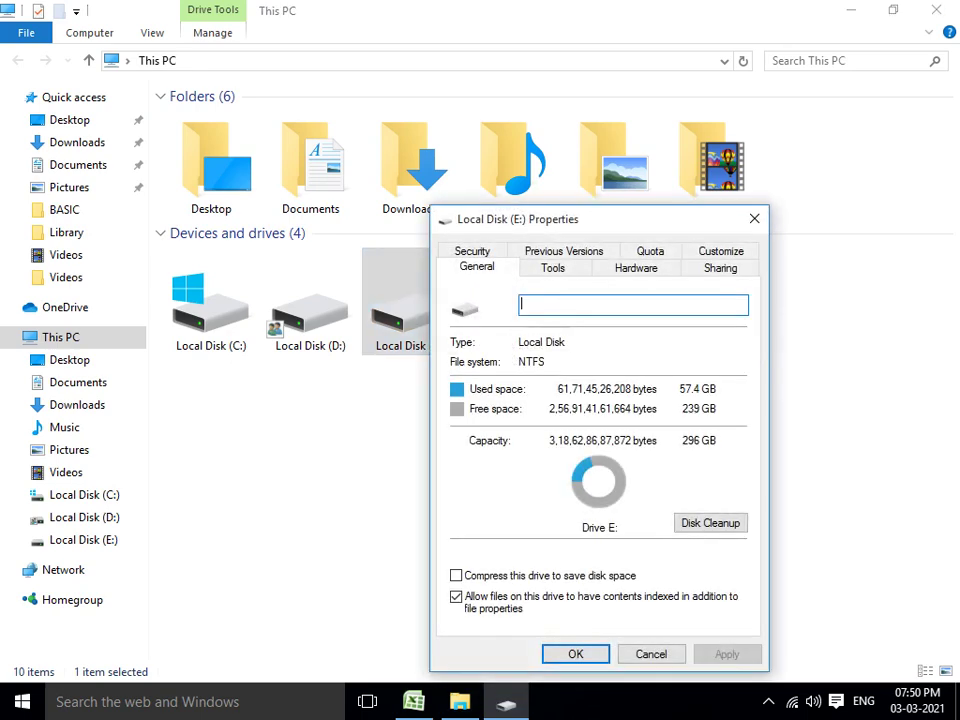
left_click_drag(560, 219, 514, 103)
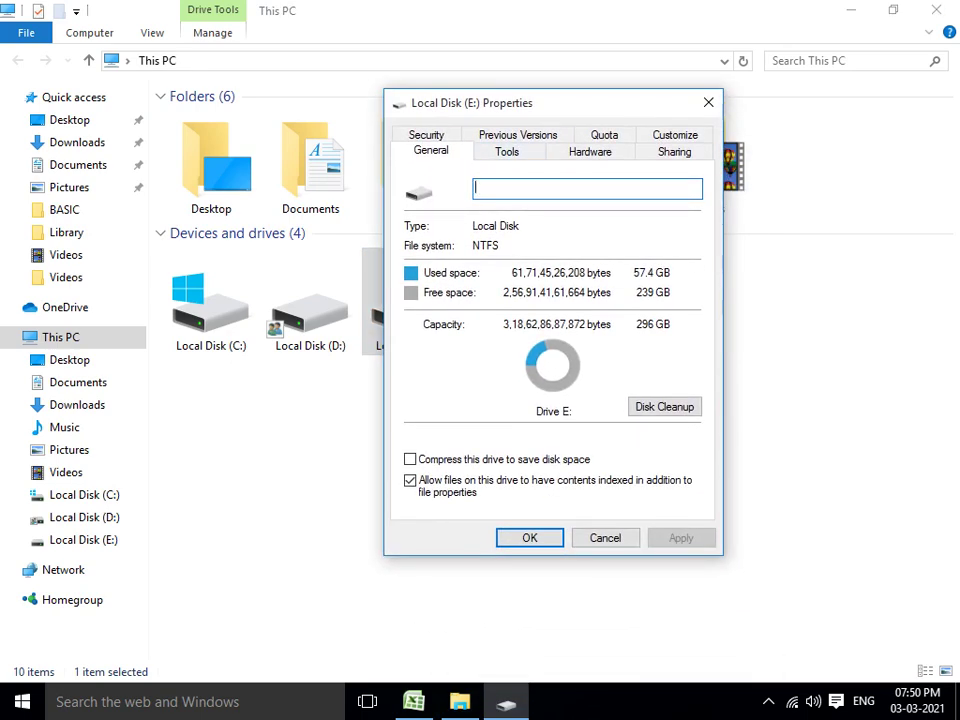
left_click(674, 151)
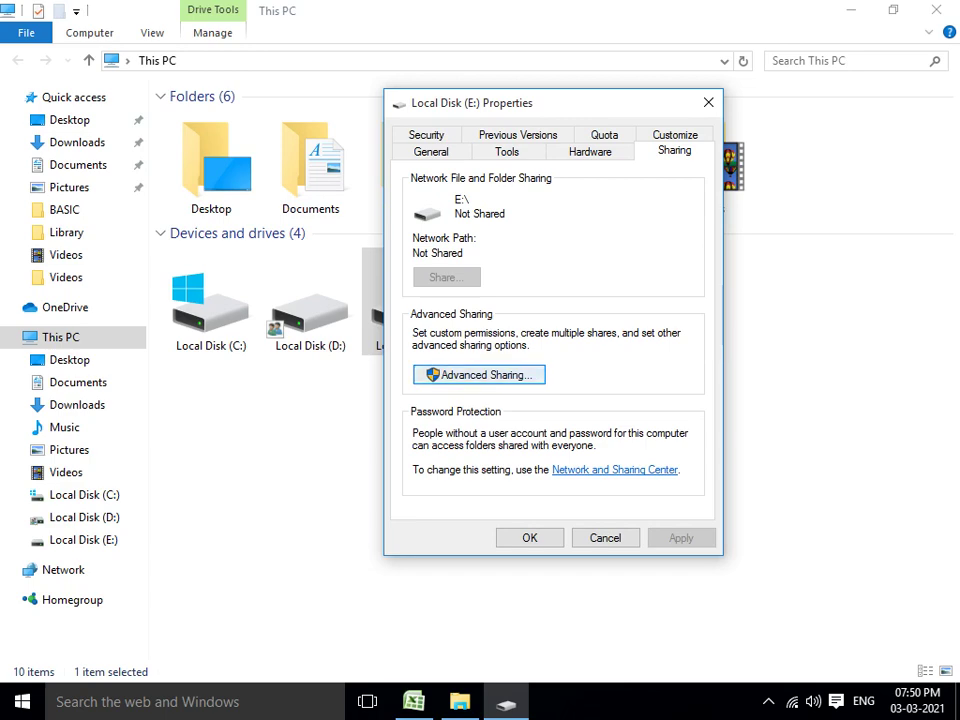
key("Return")
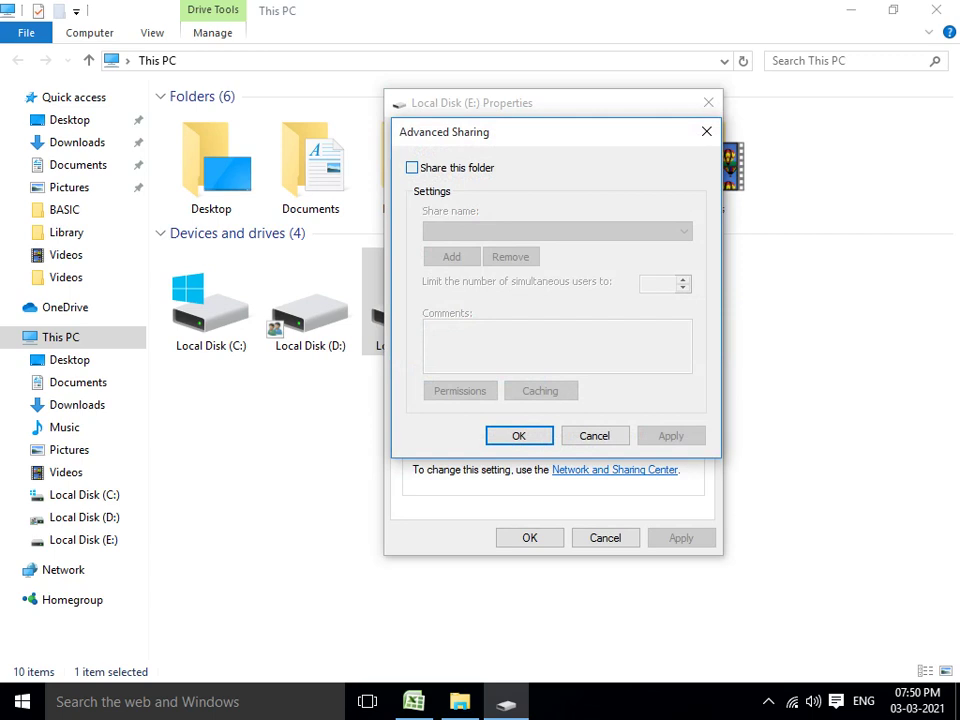
Step: Share drive E: under a custom share name replacing E, then open its Permissions
key("space")
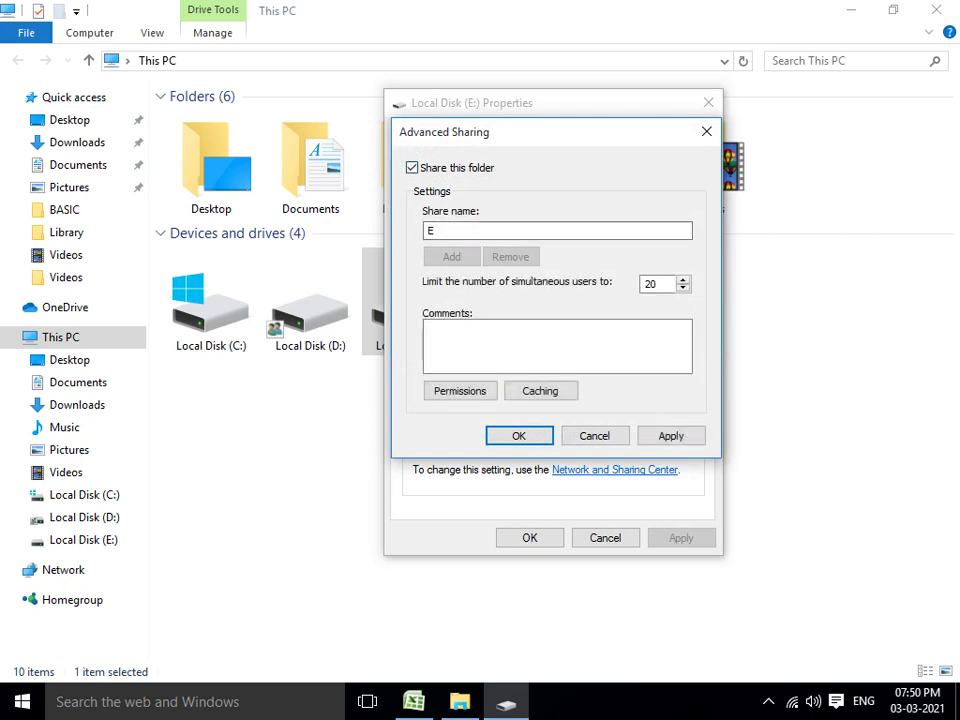
left_click(431, 231)
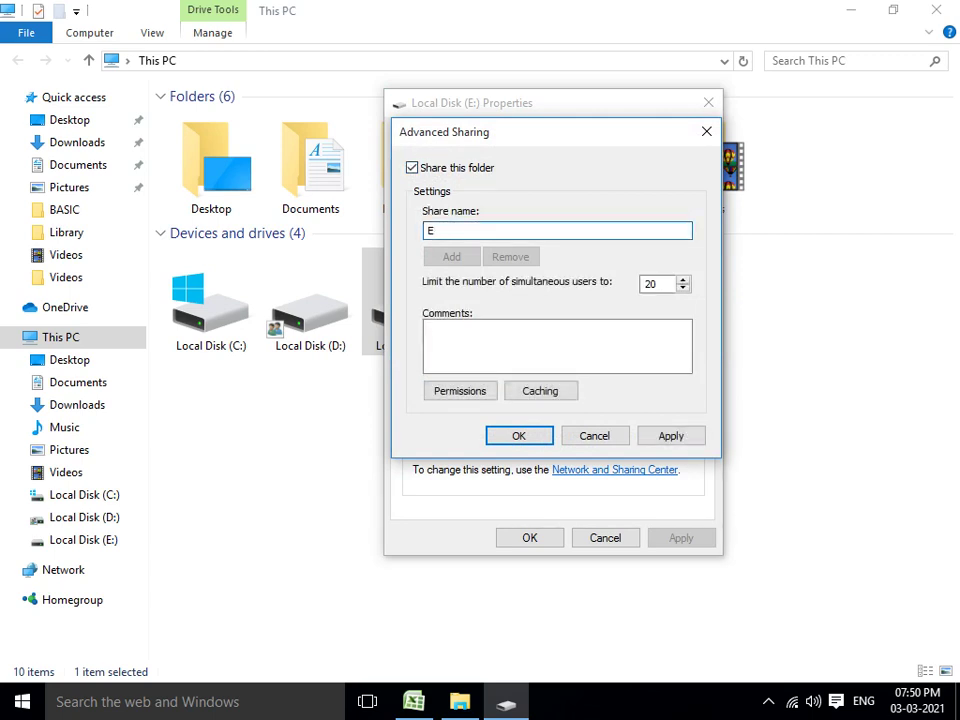
key("BackSpace")
type("SHAHRUKH")
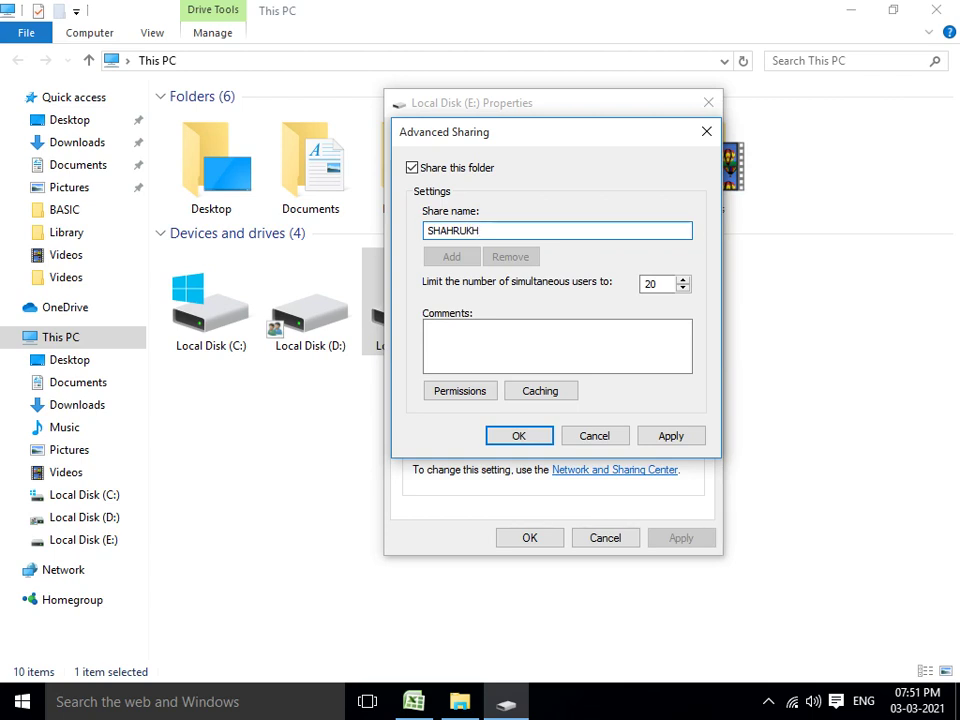
left_click(430, 328)
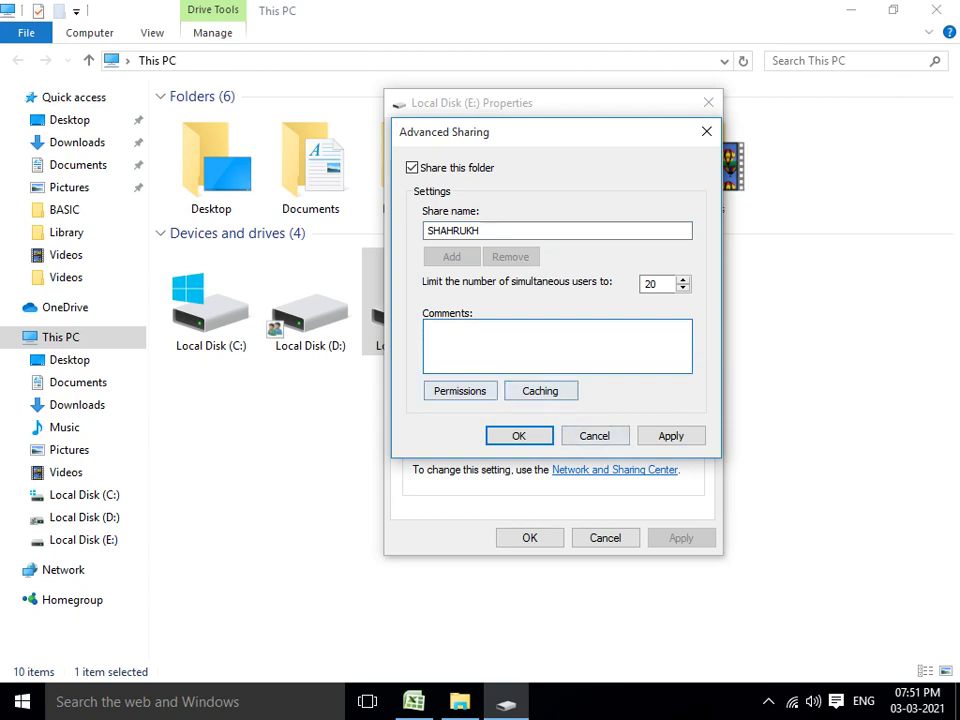
left_click(460, 390)
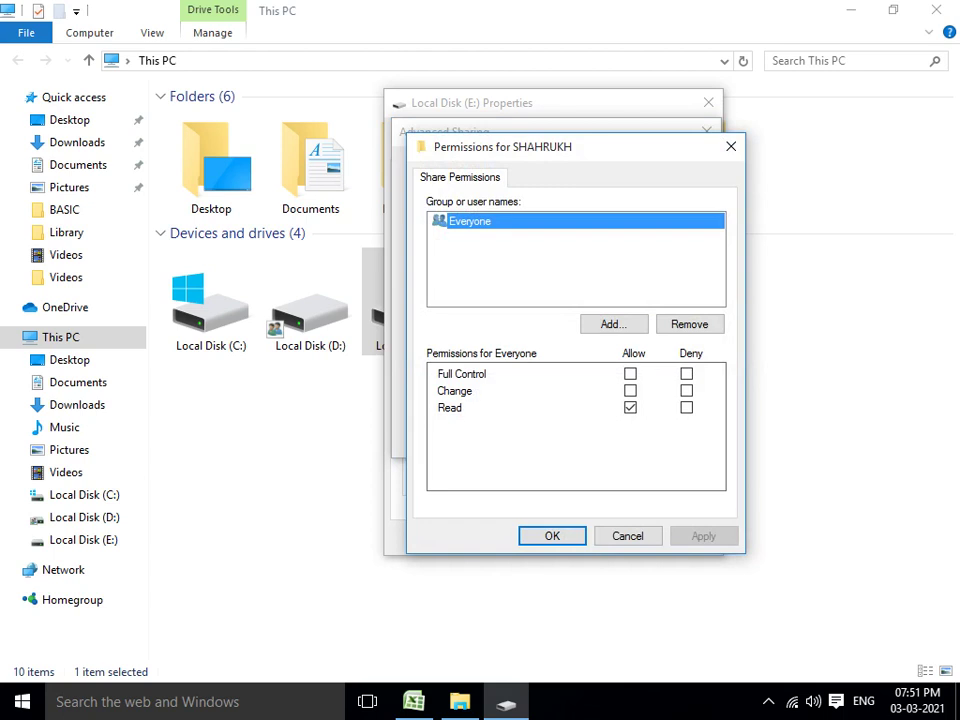
Step: Give Everyone Full Control and Change permissions on the E: share and apply them
left_click(630, 390)
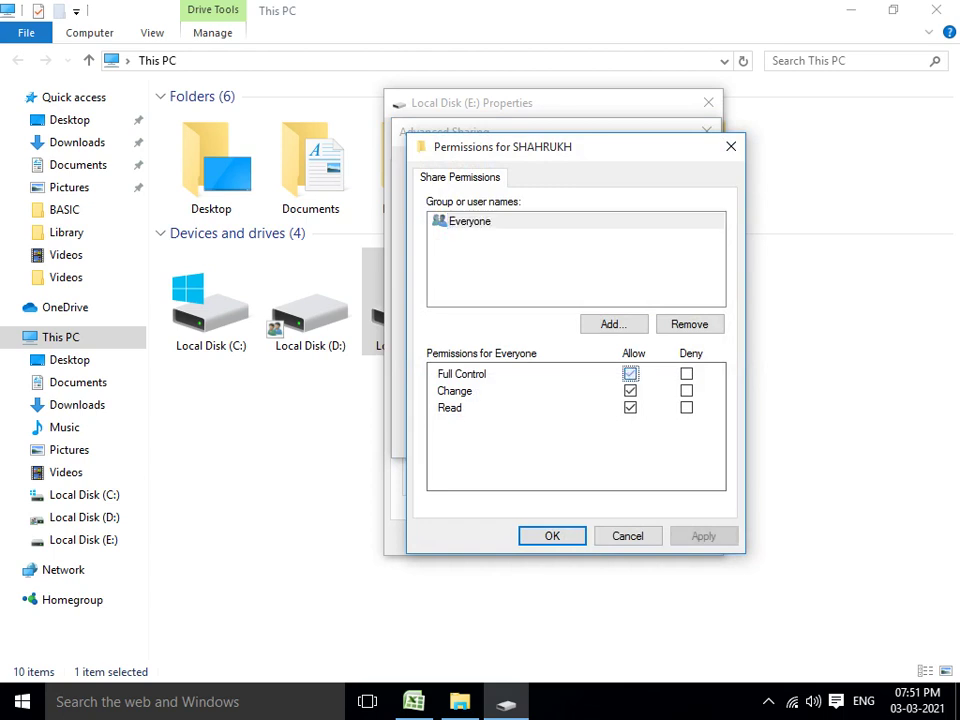
left_click(630, 373)
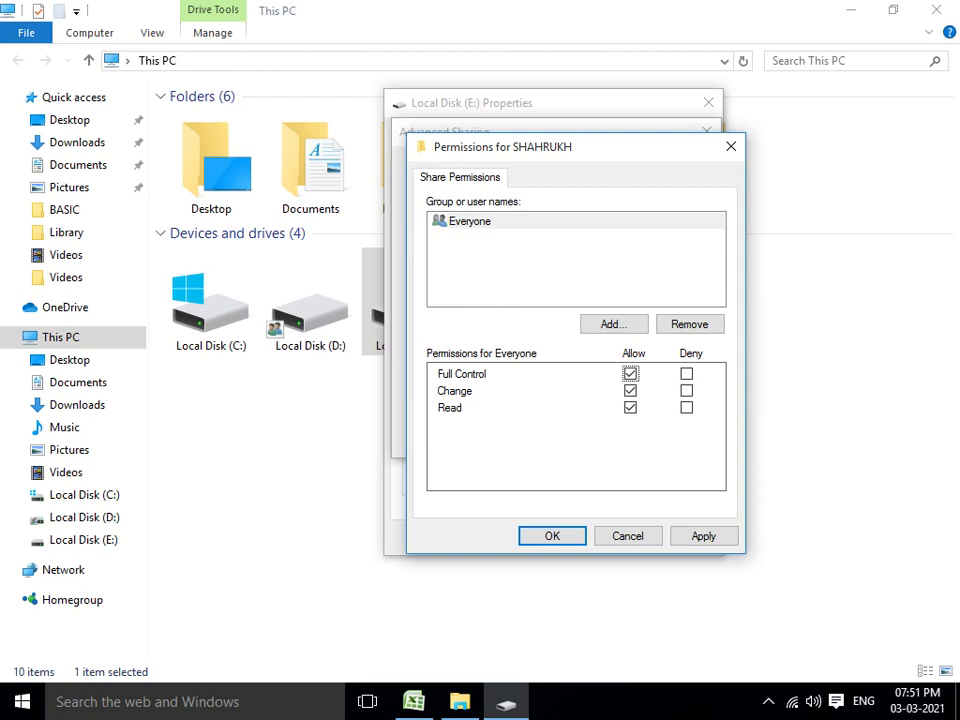
key("space")
left_click(630, 390)
left_click(630, 390)
left_click(630, 373)
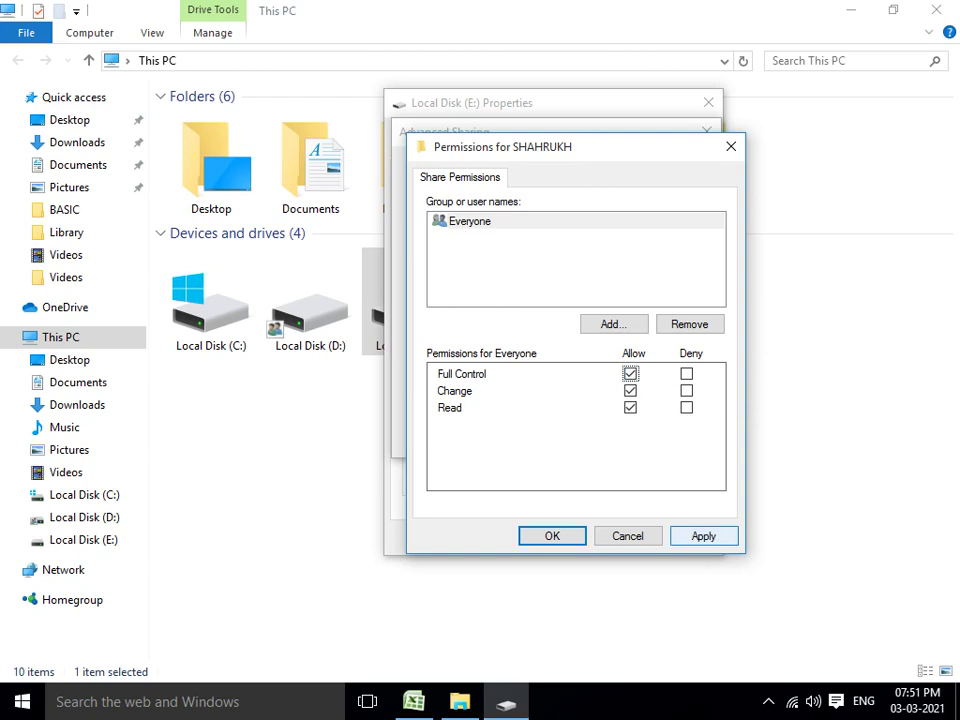
key("alt+a")
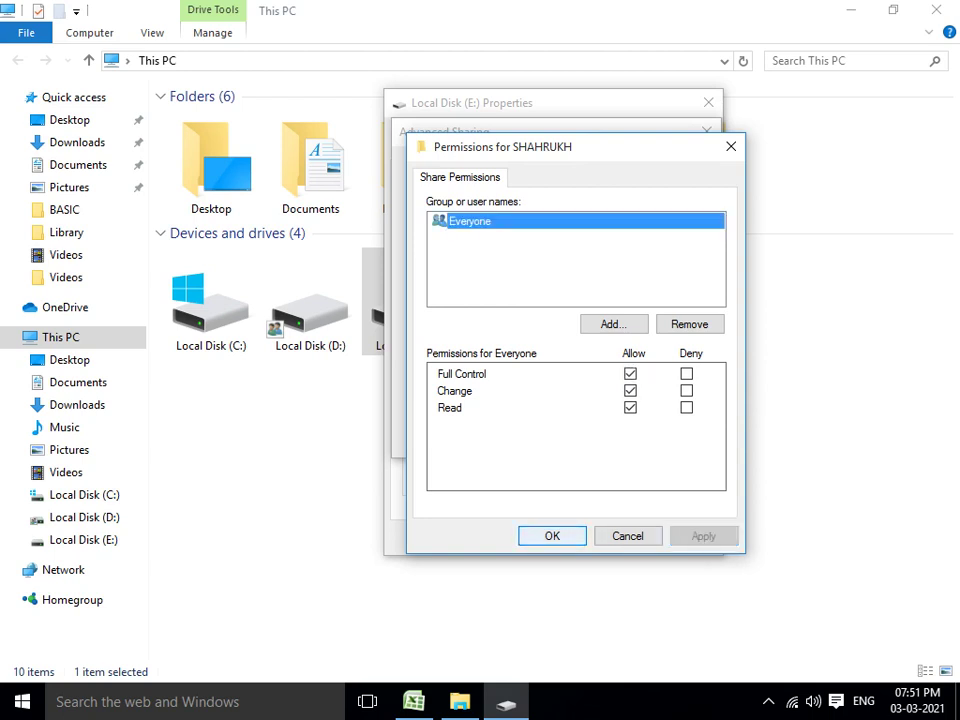
key("Return")
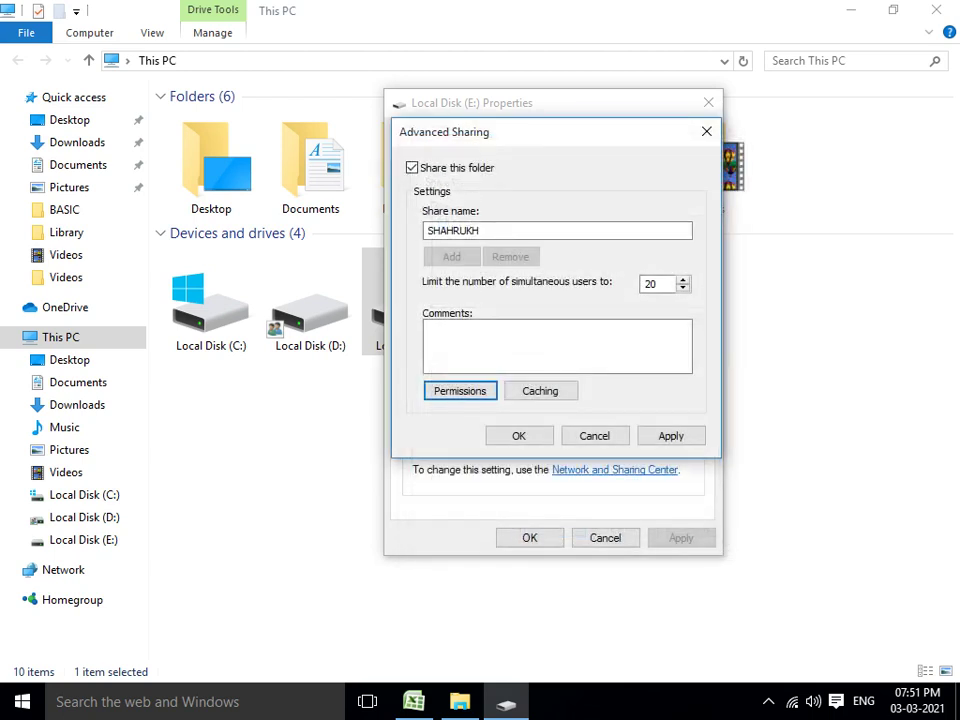
Step: Add the share comment 'Everyone', apply it, and close the E: drive properties
left_click(428, 330)
type("E")
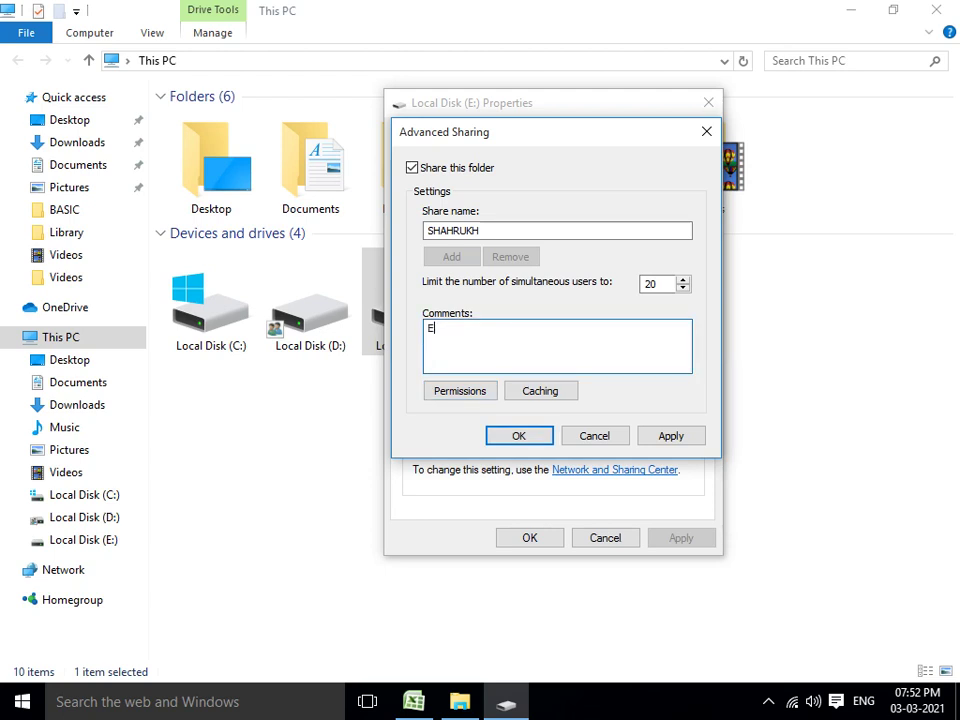
type("veryone")
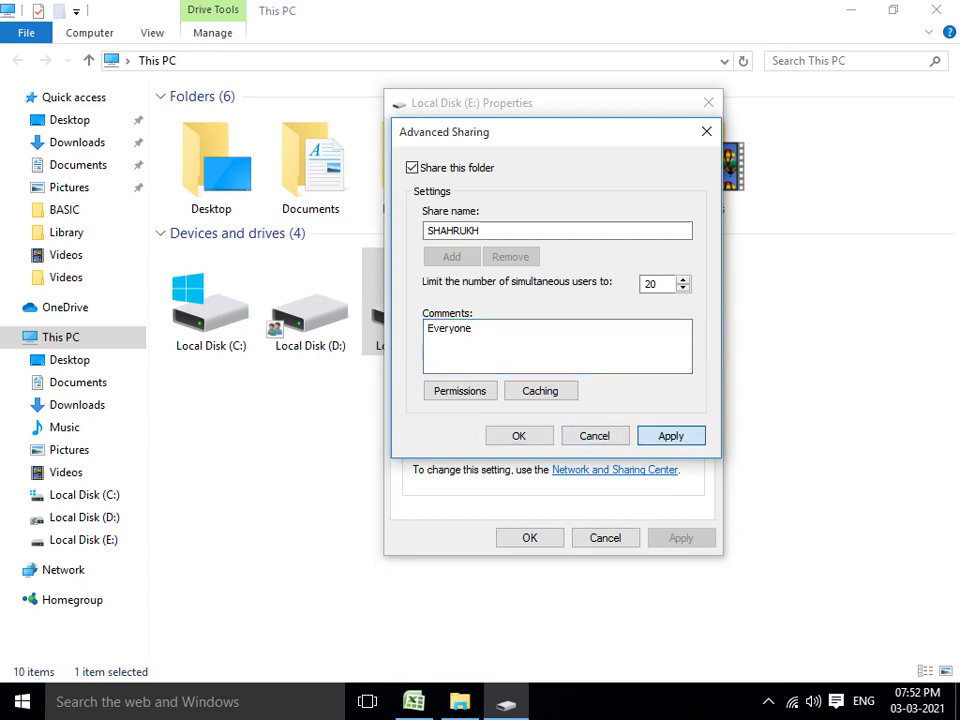
left_click(671, 436)
key("Return")
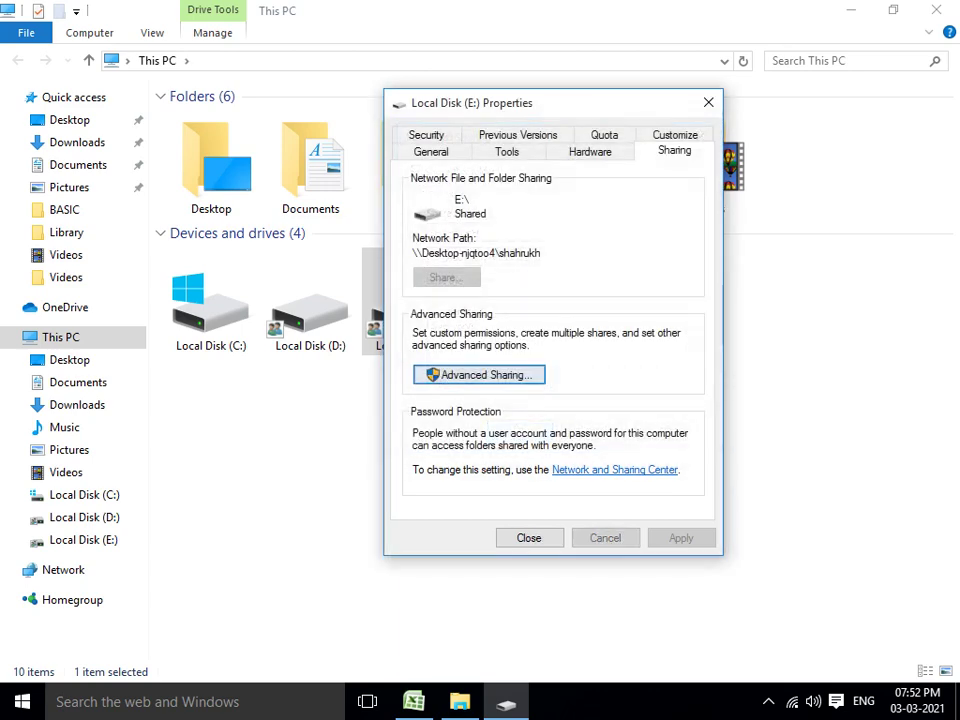
key("Escape")
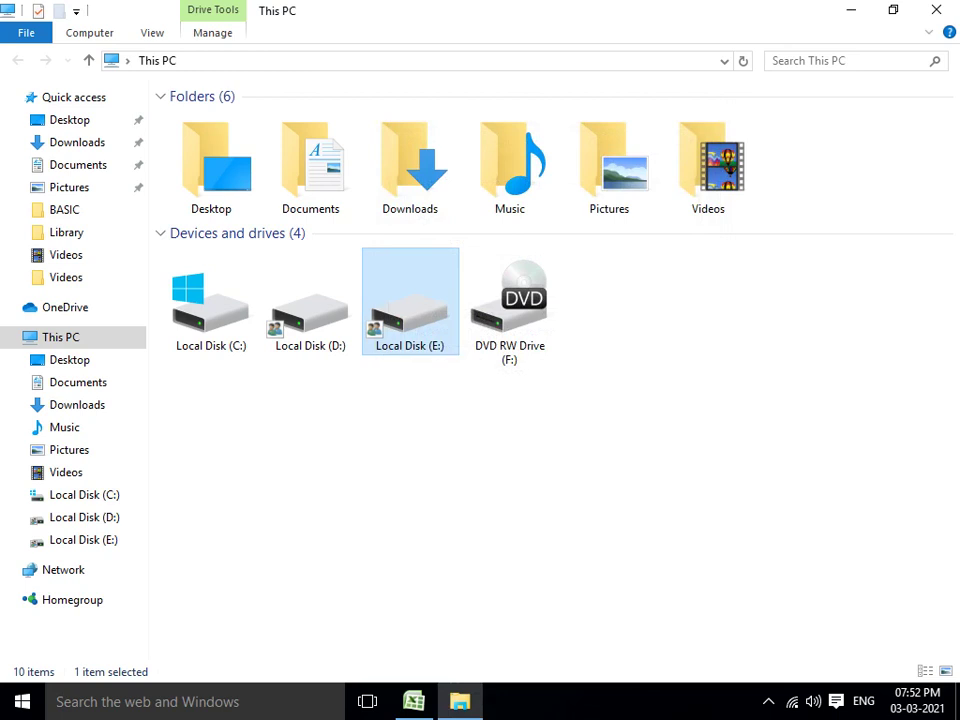
key("super+r")
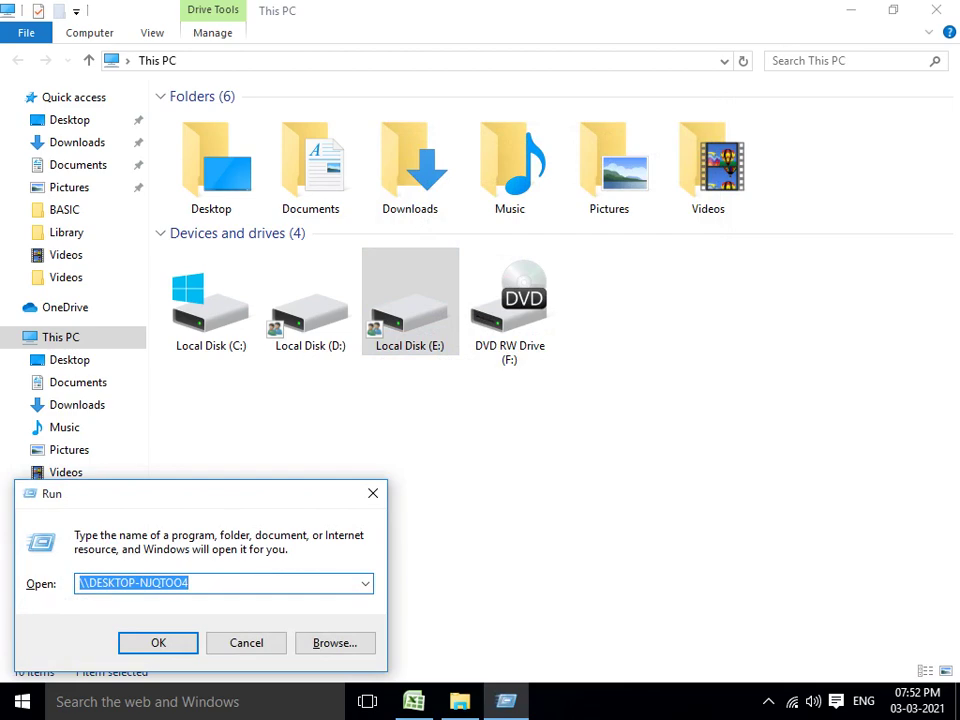
key("Return")
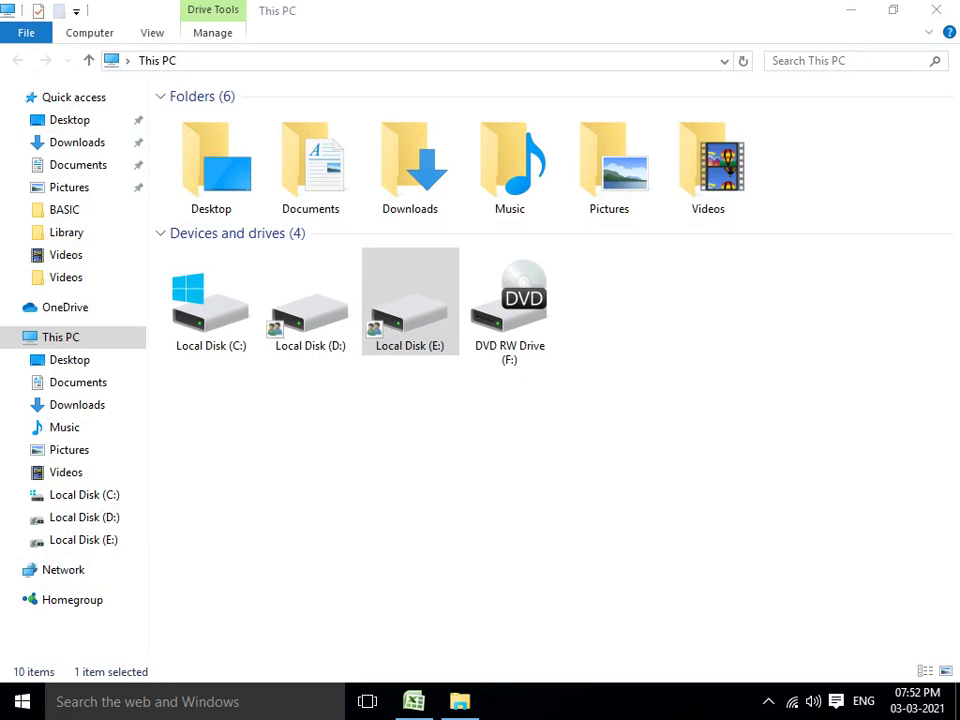
right_click(392, 232)
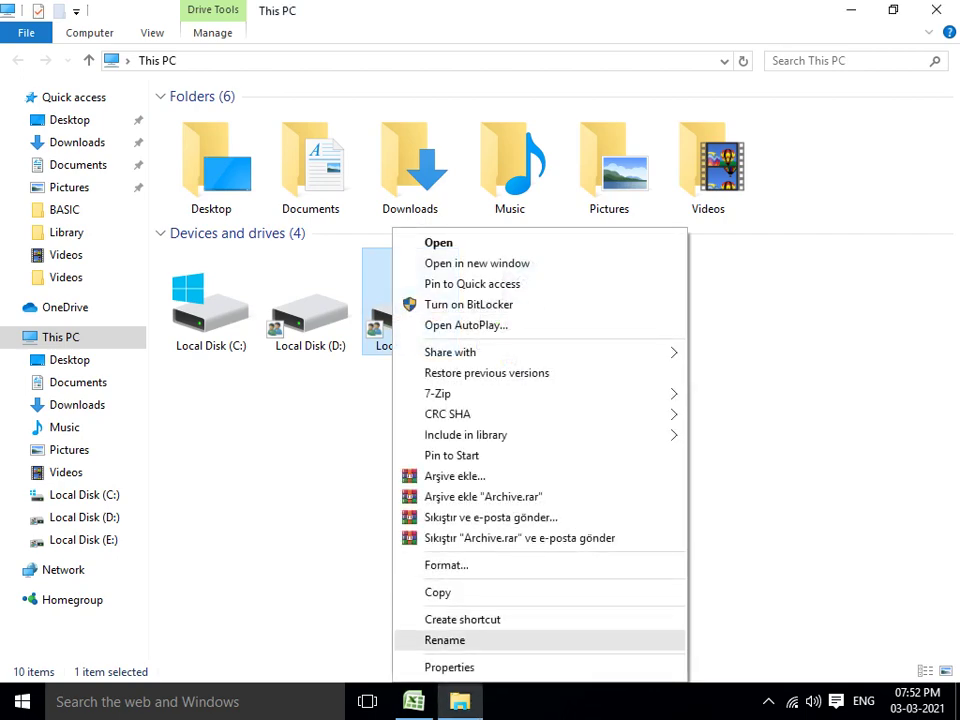
left_click(440, 666)
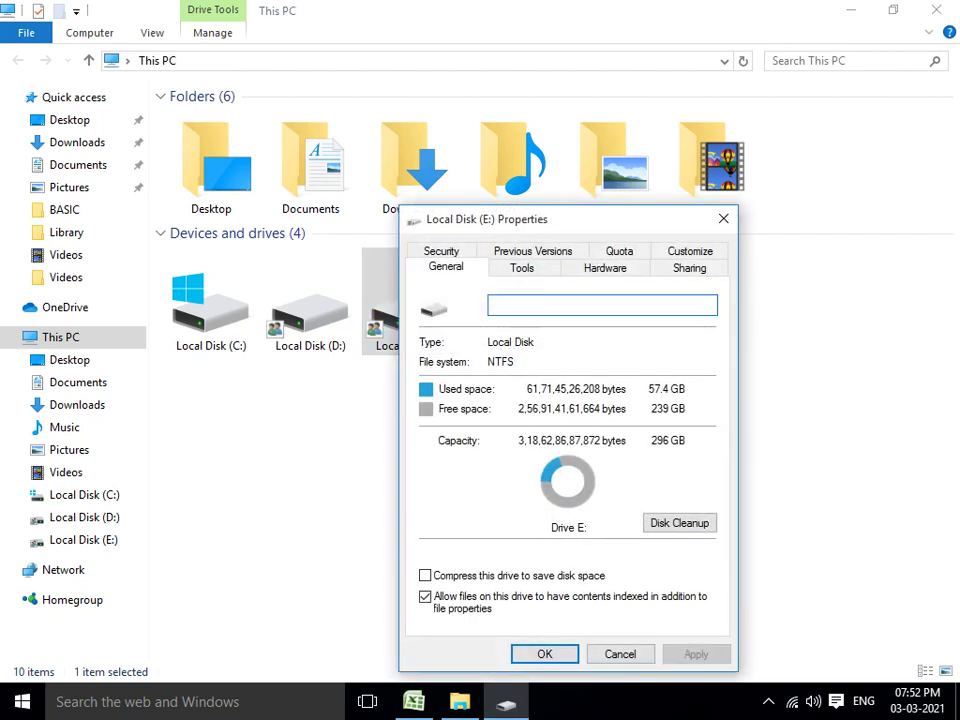
left_click(689, 266)
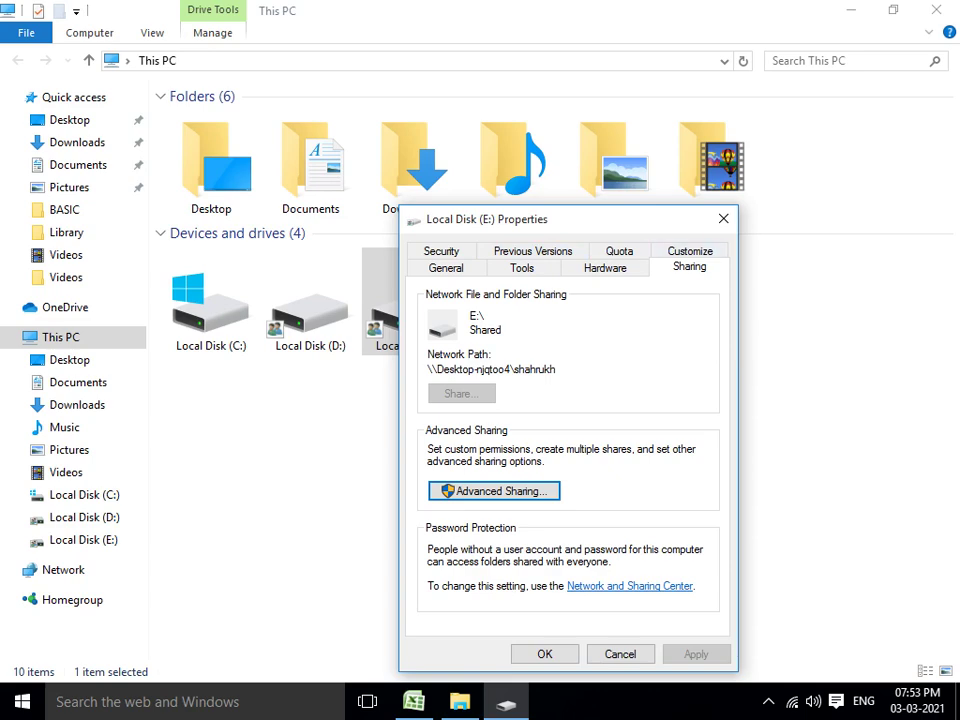
key("Escape")
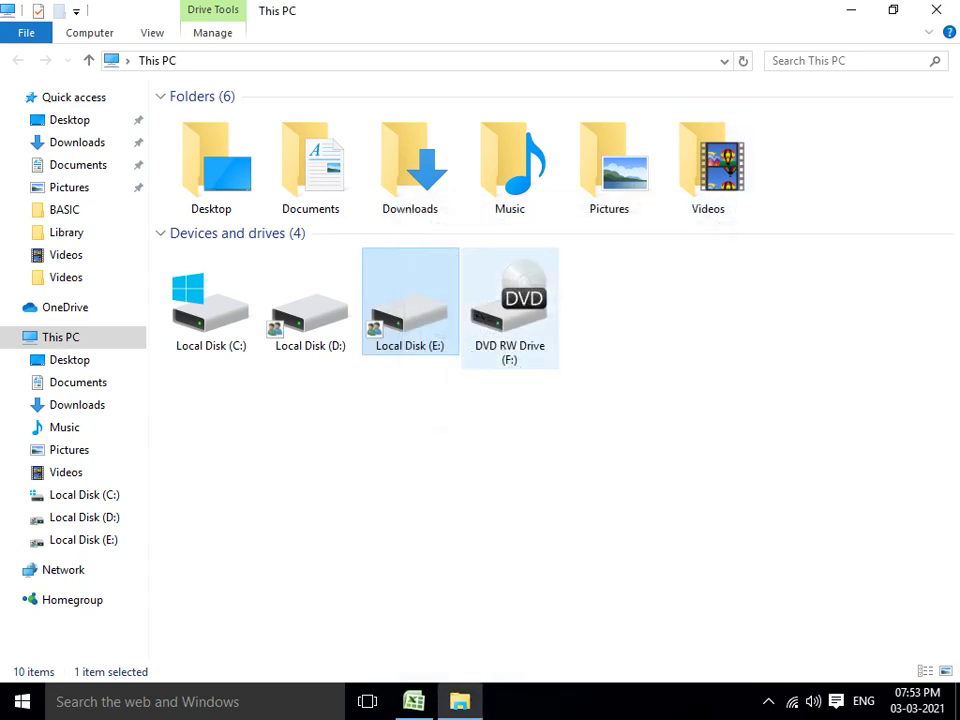
key("super+r")
Step: Browse \\DESKTOP-NJQTOO4's shared drive to the SACHIN company folder, view its network path, then minimise Explorer
key("Return")
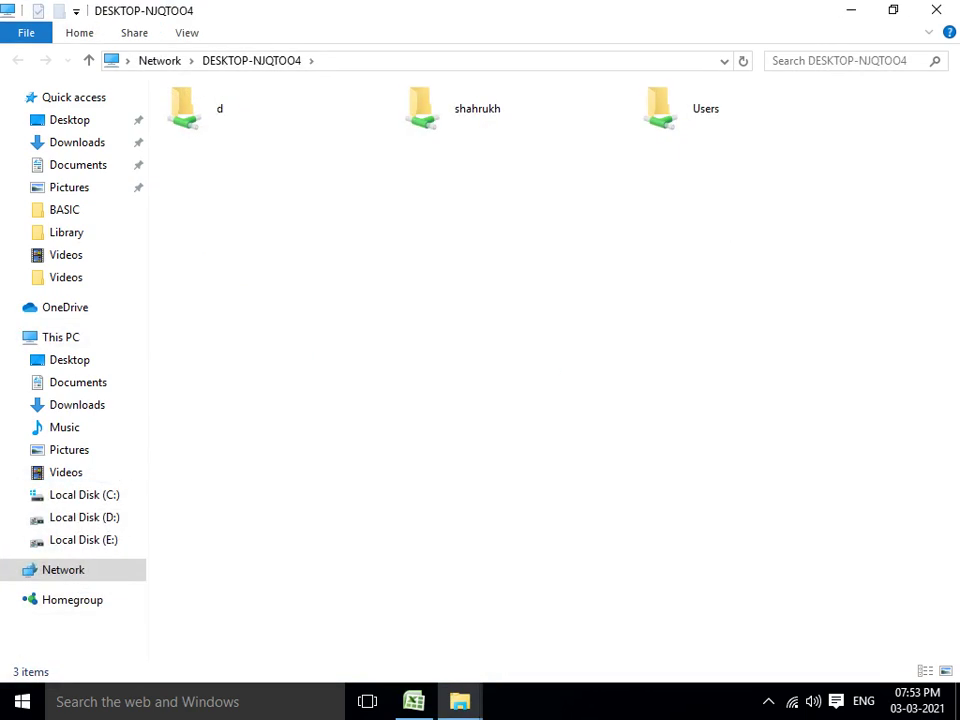
double_click(470, 108)
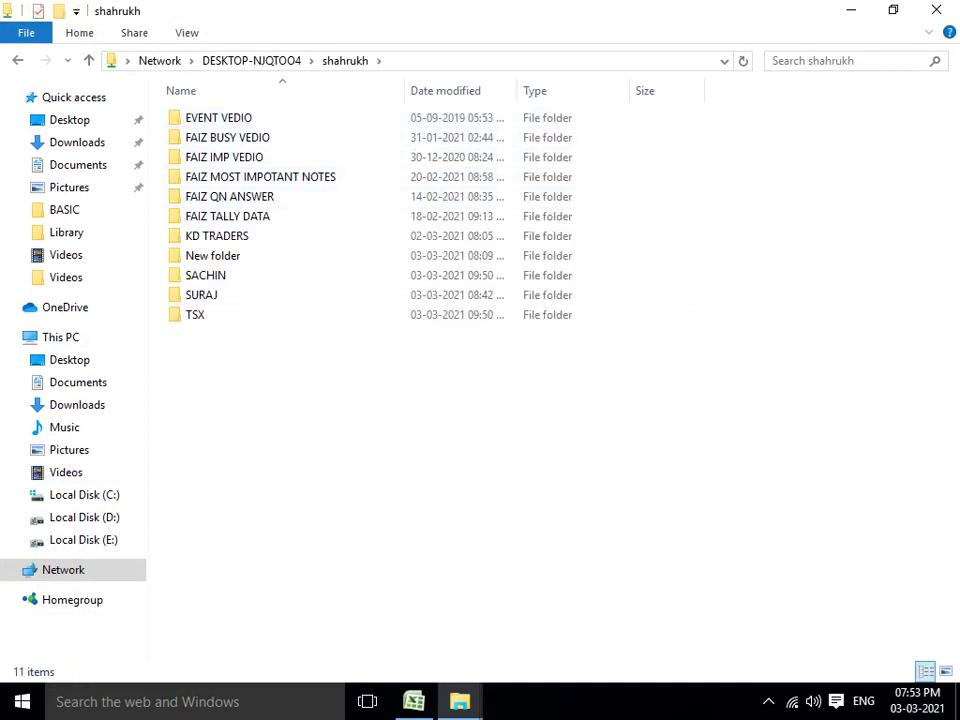
left_click(300, 61)
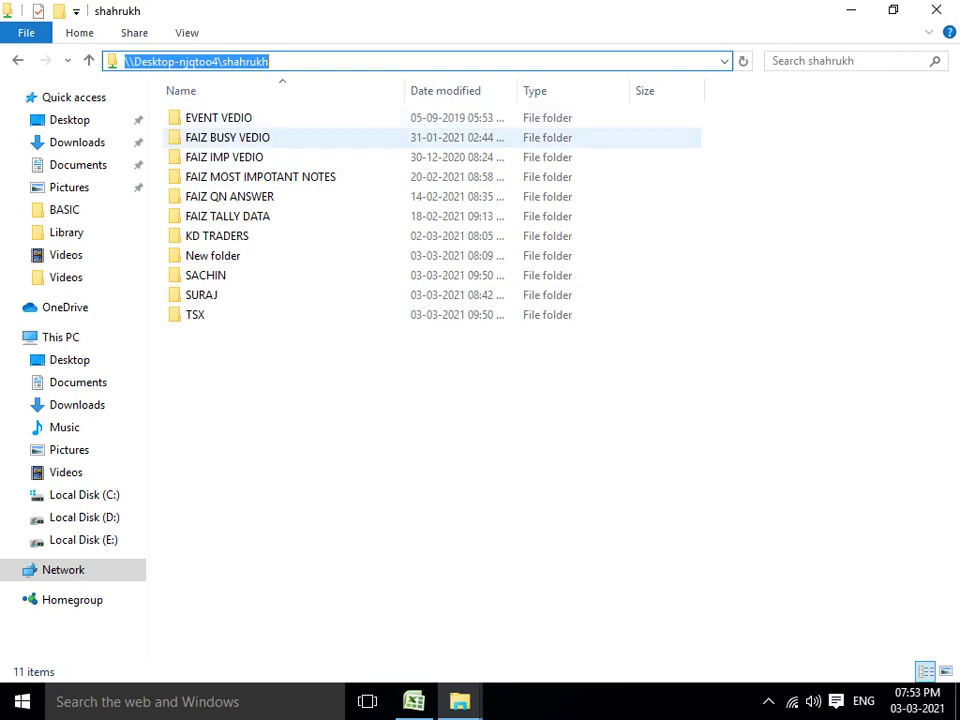
double_click(205, 275)
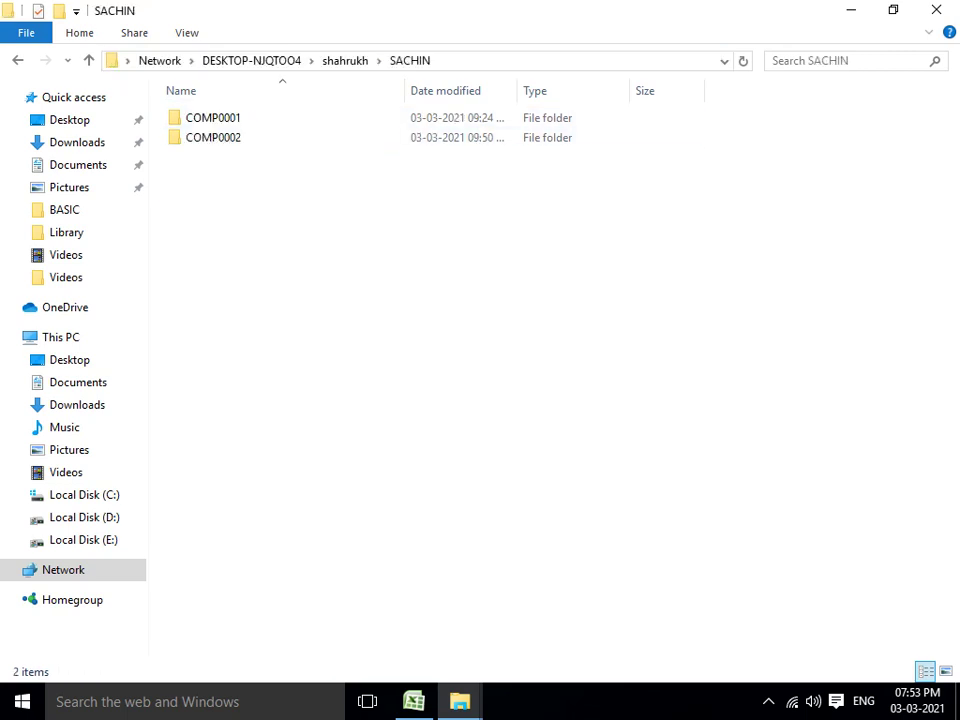
left_click(314, 61)
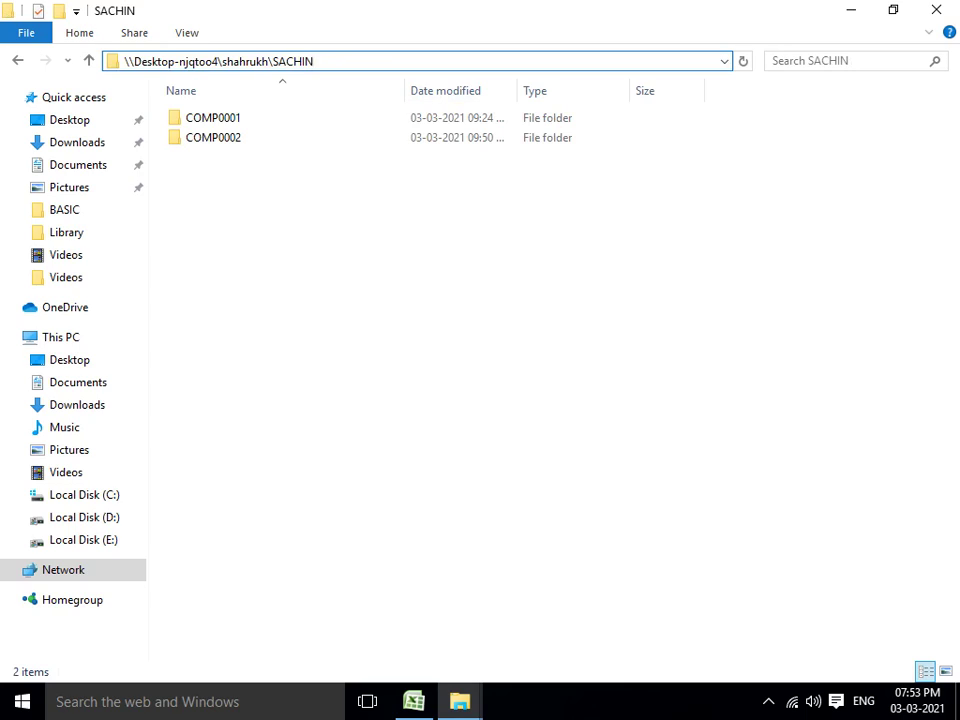
left_click(851, 10)
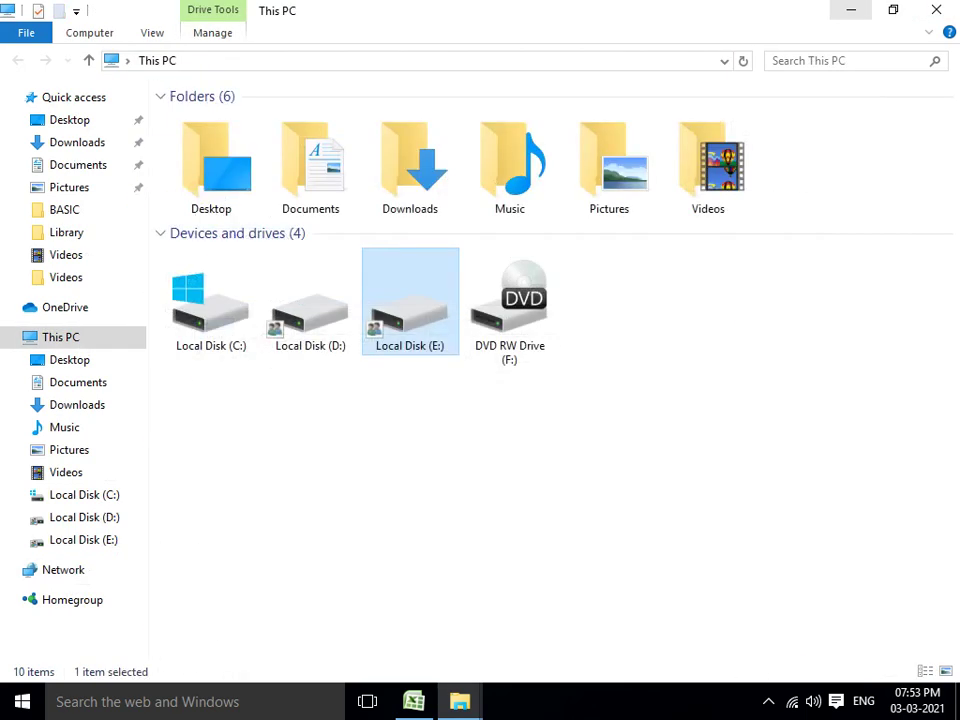
left_click(851, 10)
Step: Launch Busy 18 and replace the E: data directory with the SACHIN folder's copied network path
double_click(182, 425)
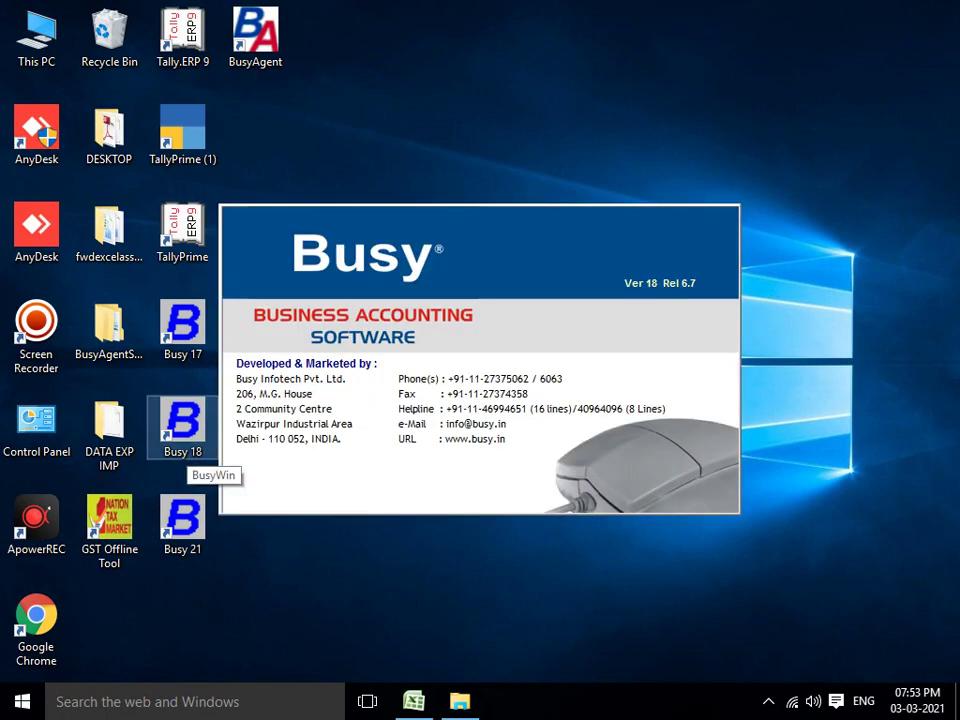
key("Return")
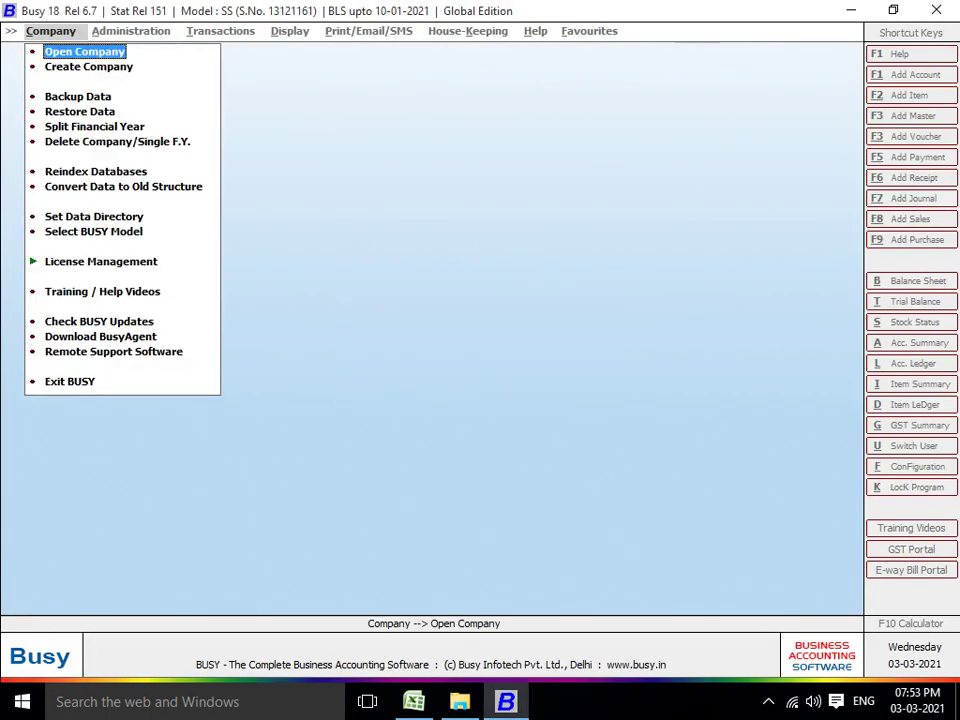
key("Down")
key("Down")
key("Down")
key("Down")
key("Down")
key("Down")
key("Down")
key("Down")
key("Return")
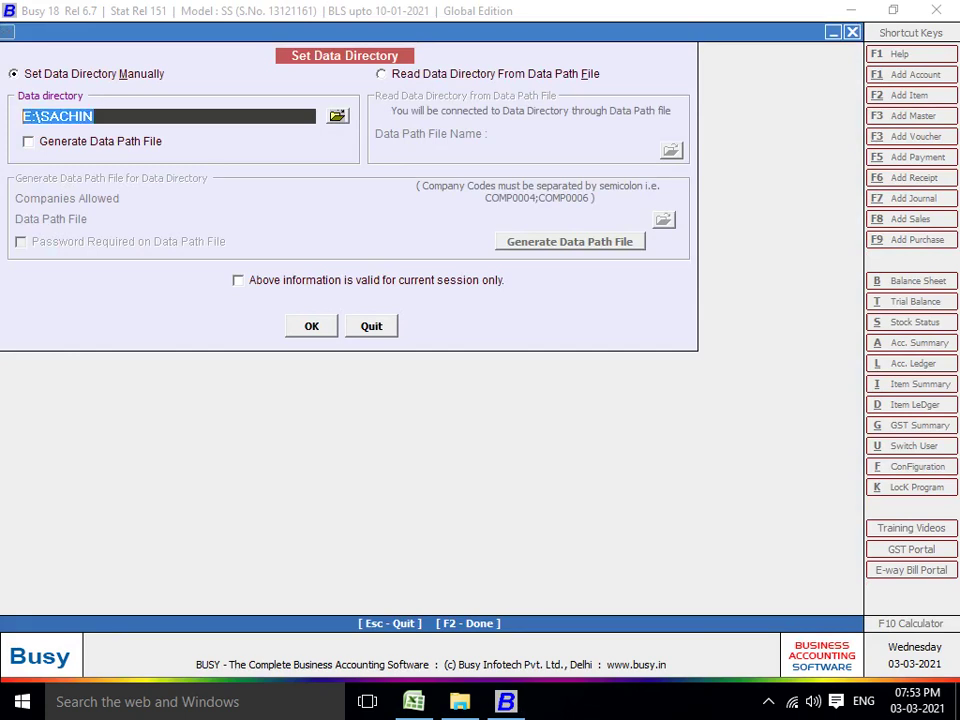
key("BackSpace")
key("alt+Tab")
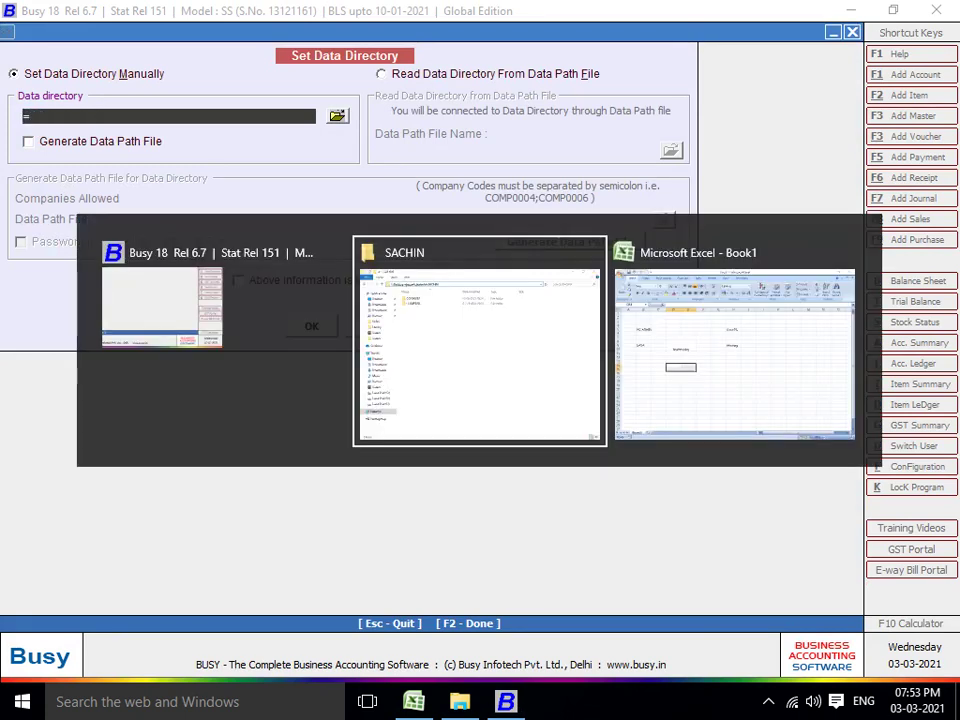
key("alt+d")
key("ctrl+c")
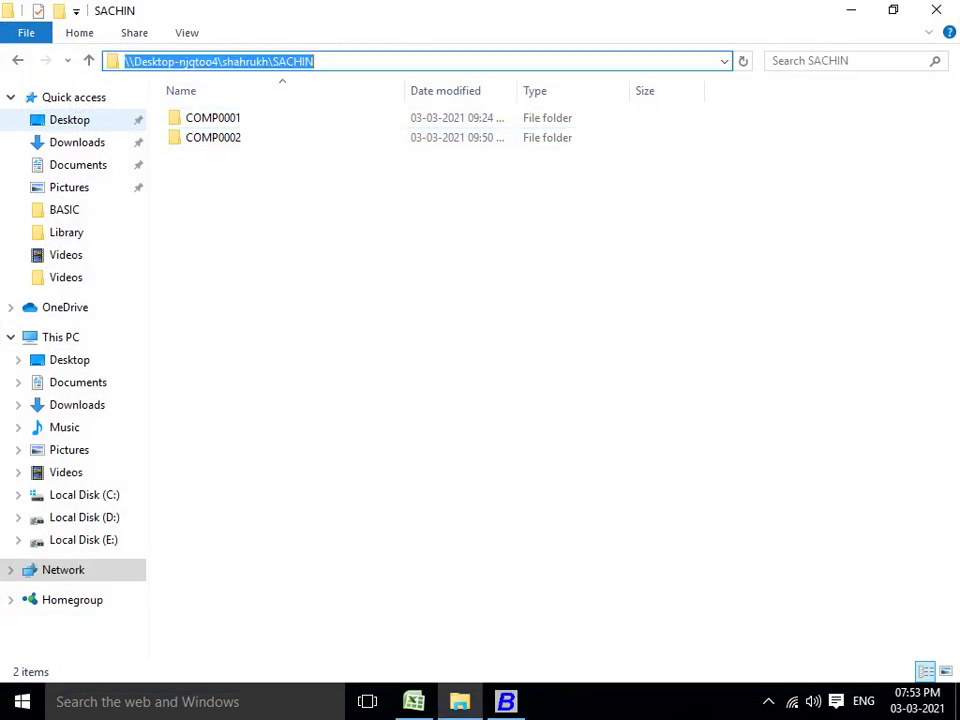
key("alt+Tab")
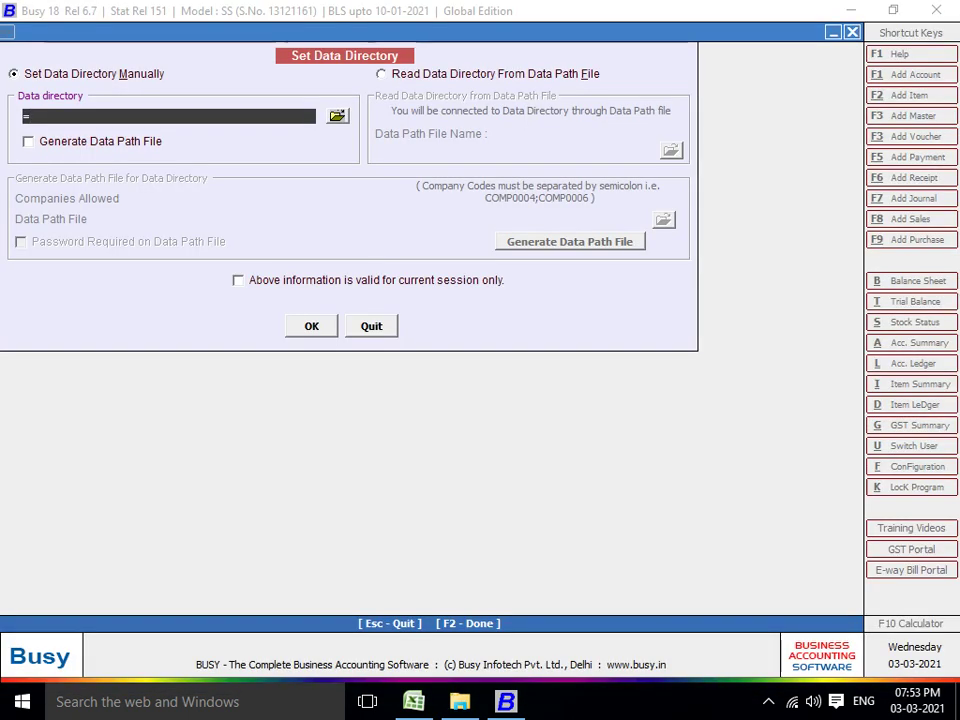
key("ctrl+v")
key("Return")
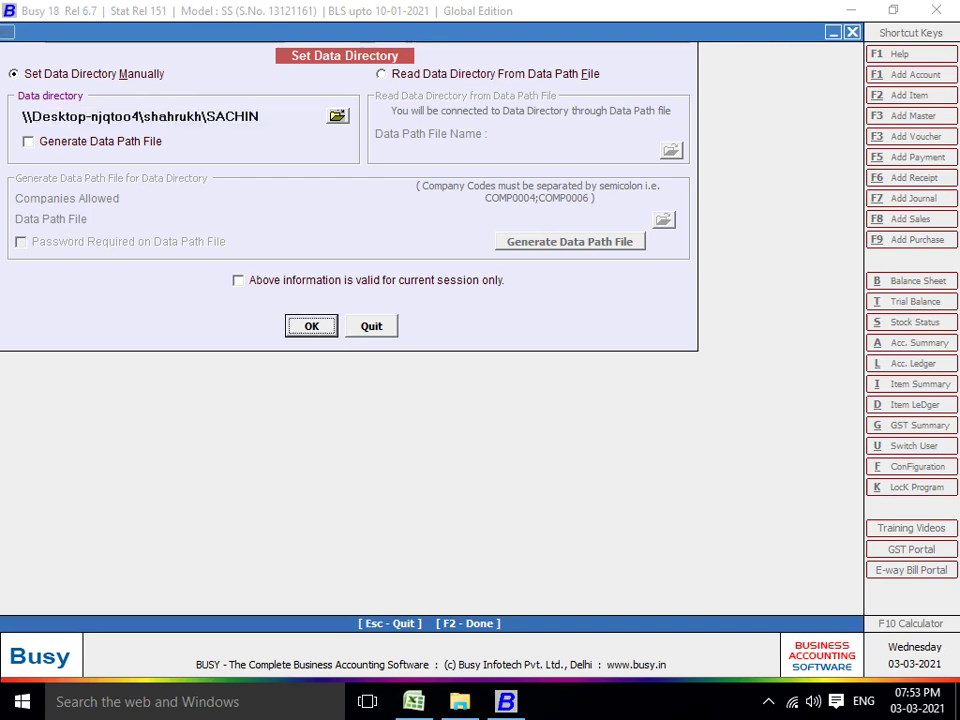
key("Return")
Step: Check the company list shows K.R. ENTERPRISE and MANNI FABRICS, then exit Busy
key("Home")
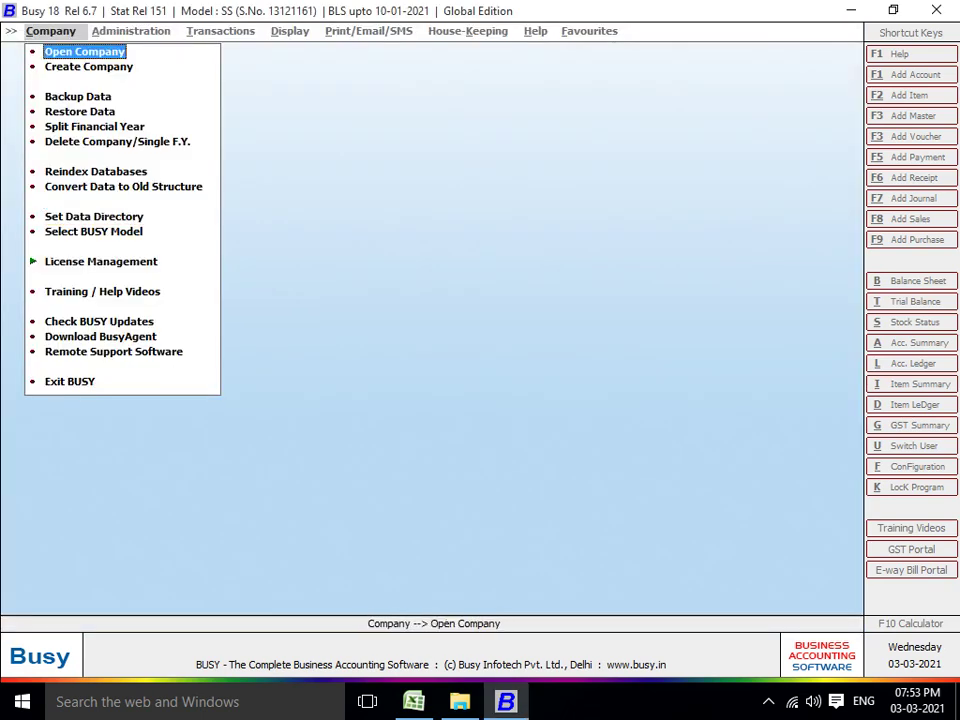
key("Return")
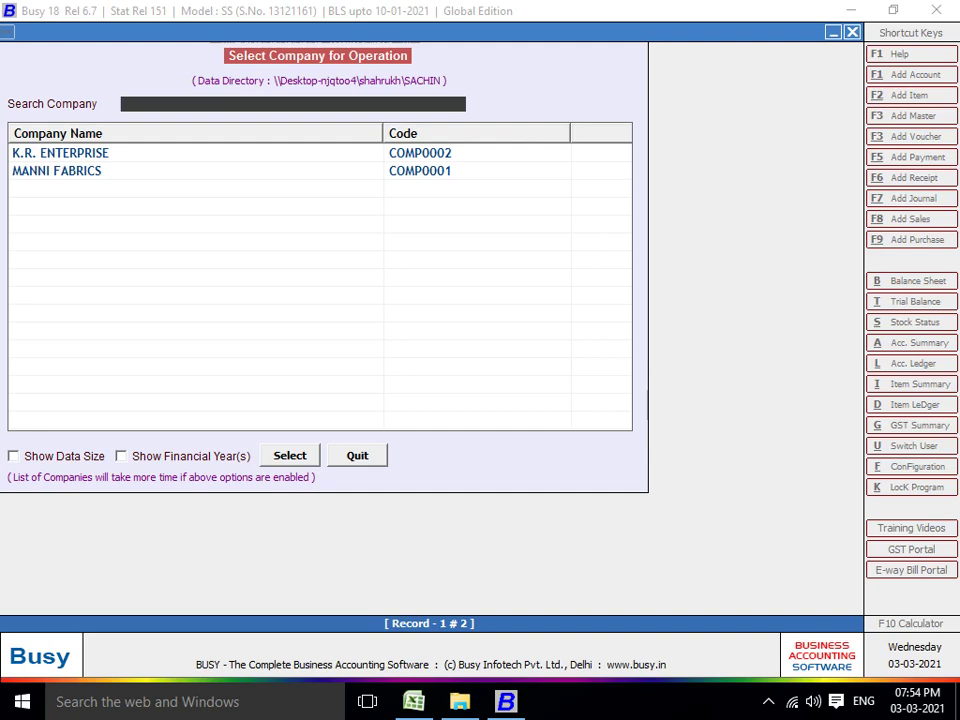
key("Escape")
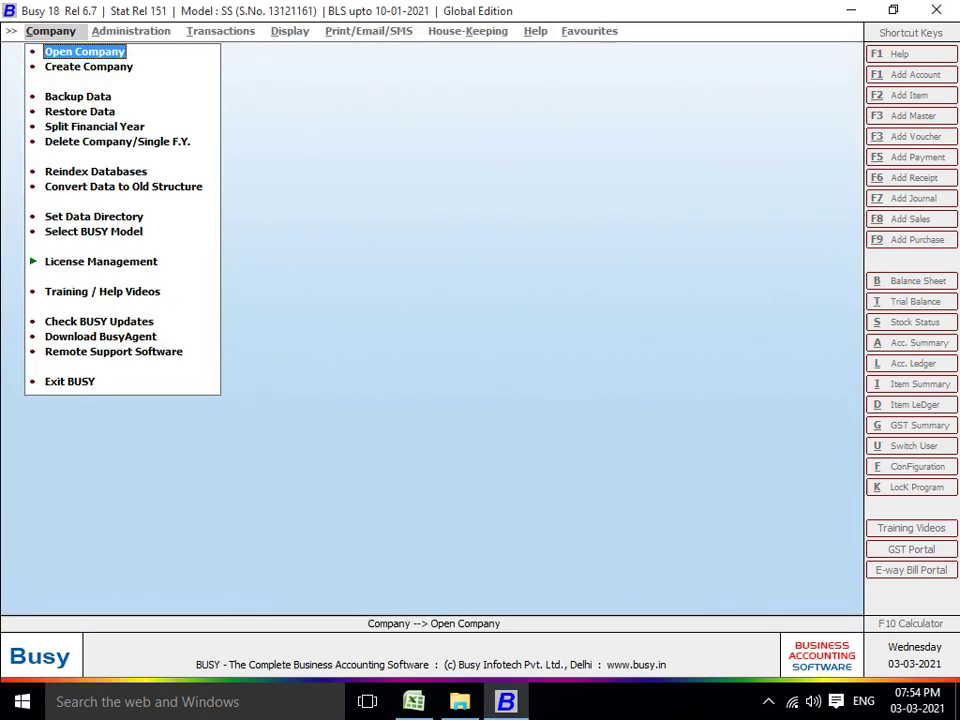
key("Up")
key("Return")
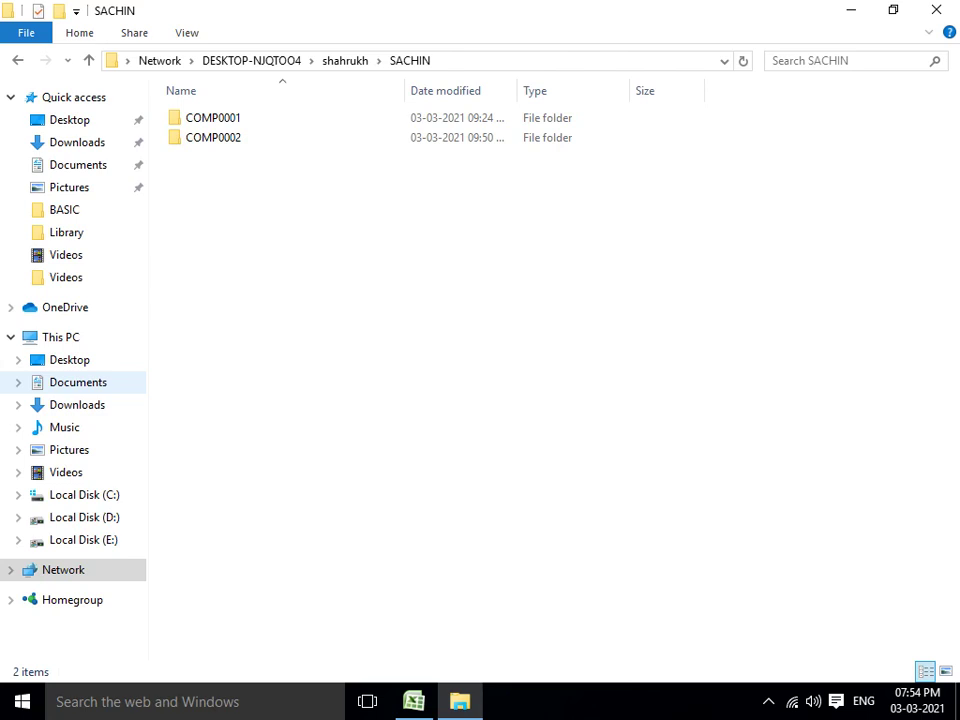
Step: Close Explorer and go from Control Panel through Hardware and Sound to Devices and Printers
key("alt+F4")
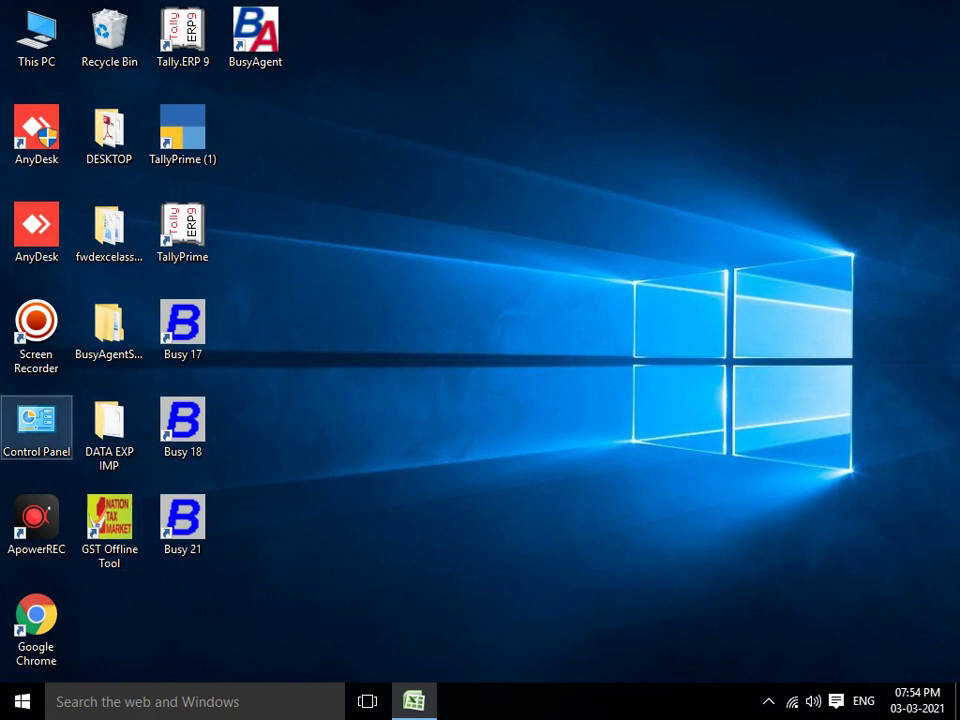
key("Return")
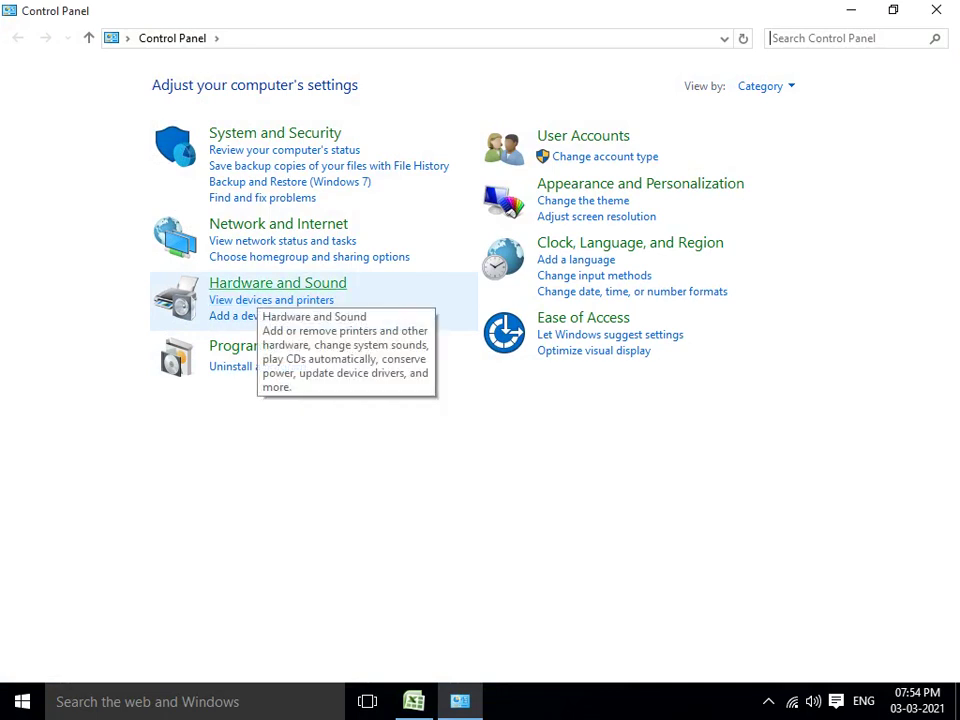
left_click(262, 287)
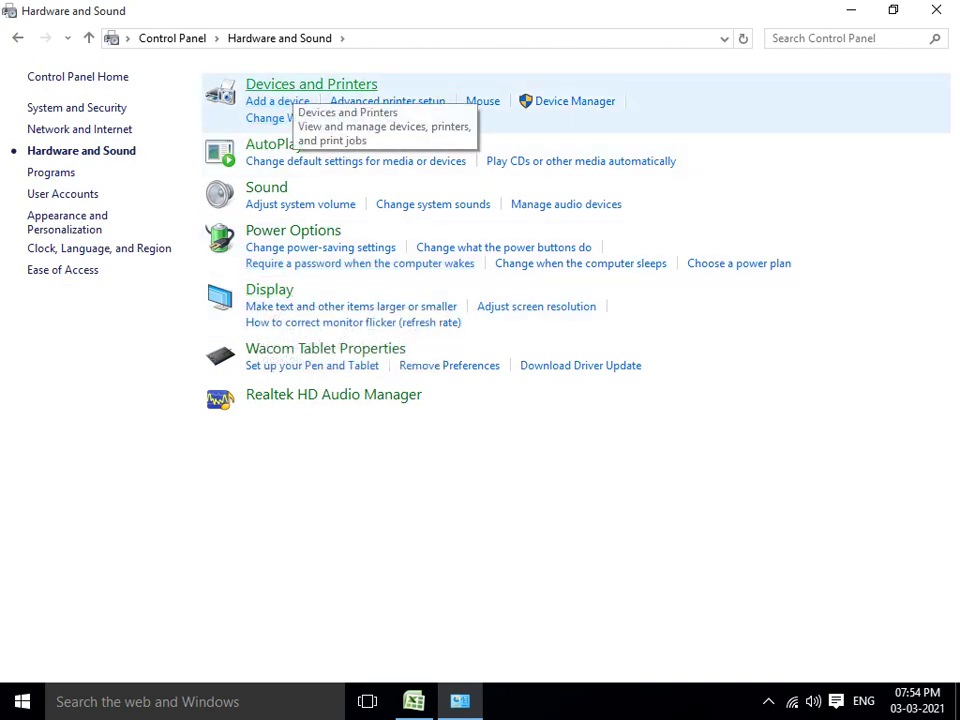
left_click(311, 84)
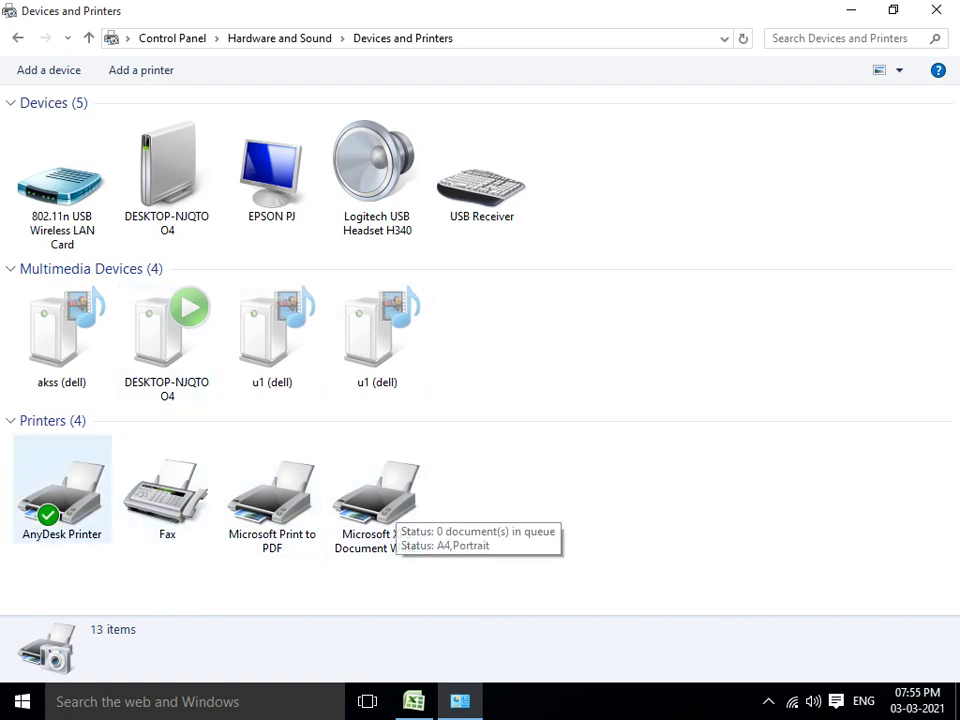
left_click(60, 500)
right_click(79, 515)
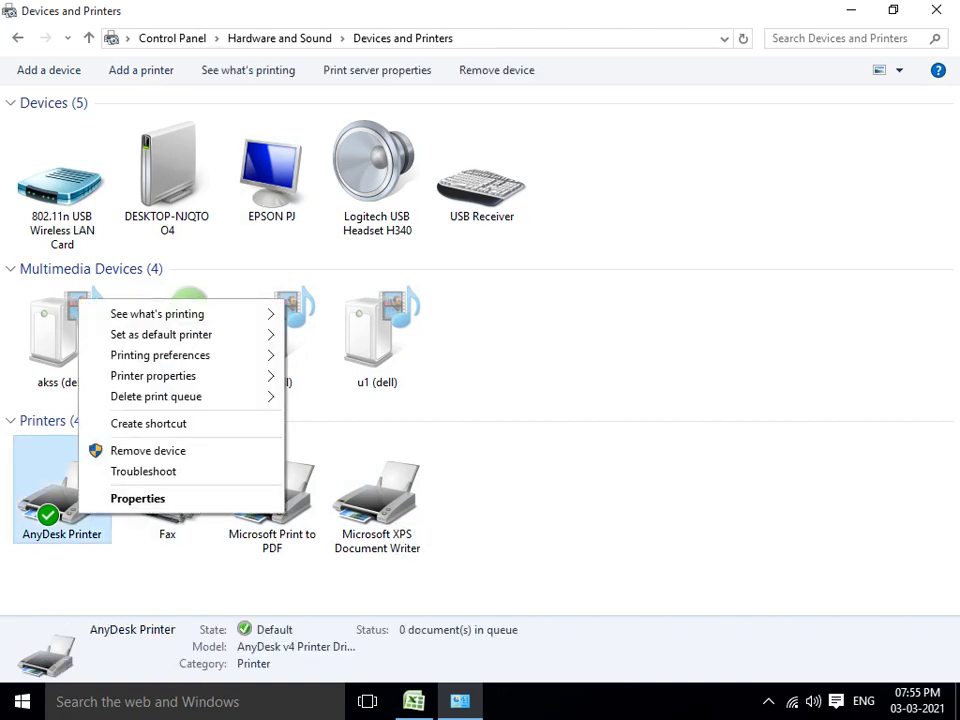
mouse_move(170, 376)
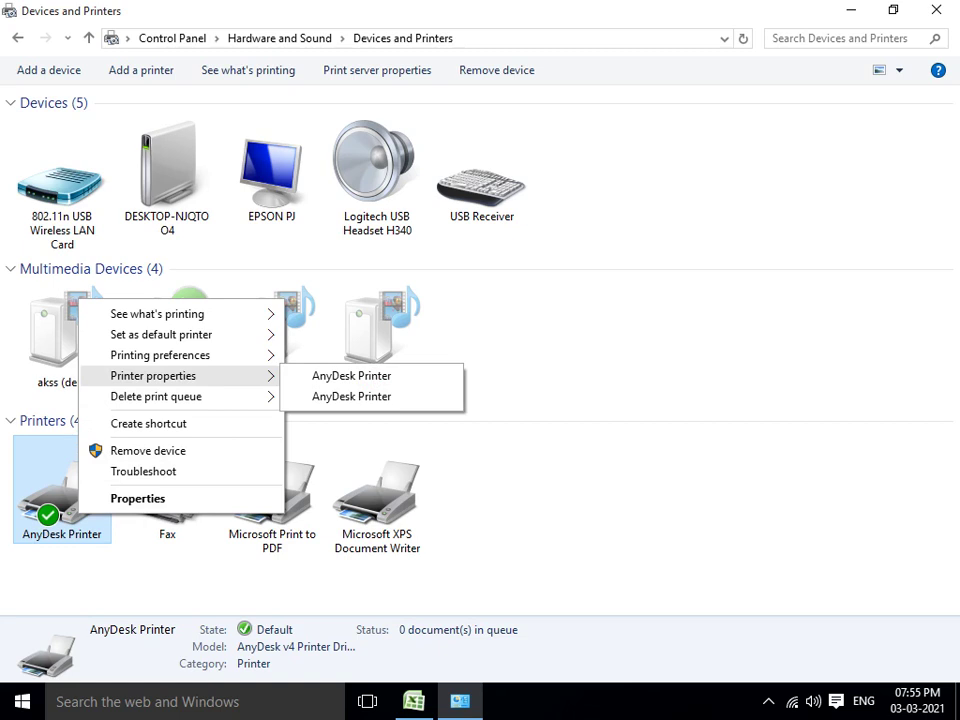
mouse_move(160, 355)
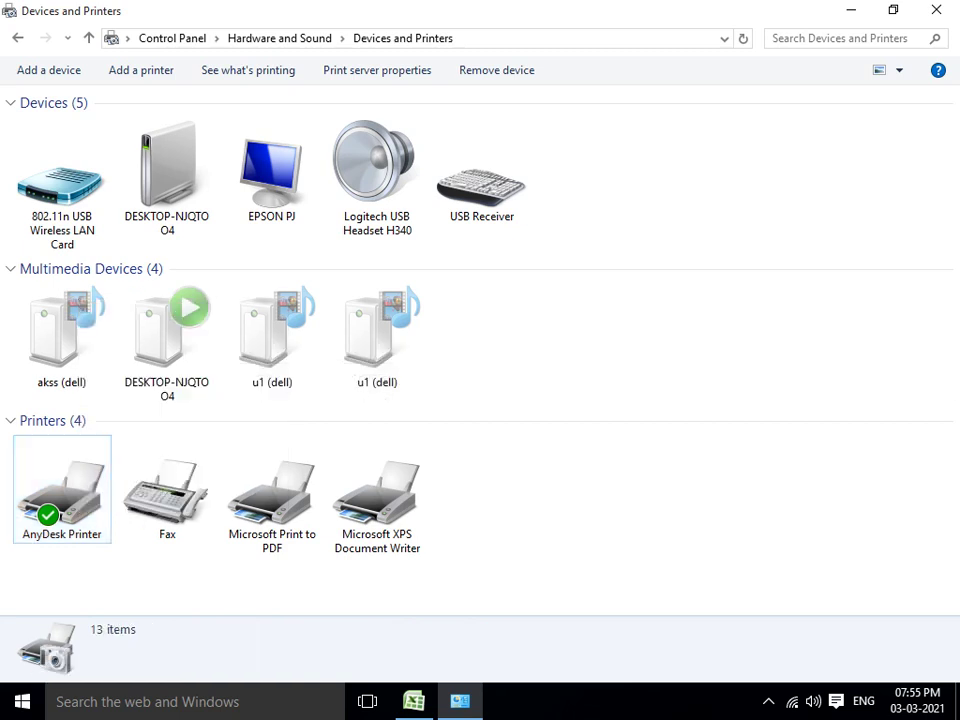
left_click(377, 495)
left_click(280, 495)
right_click(296, 488)
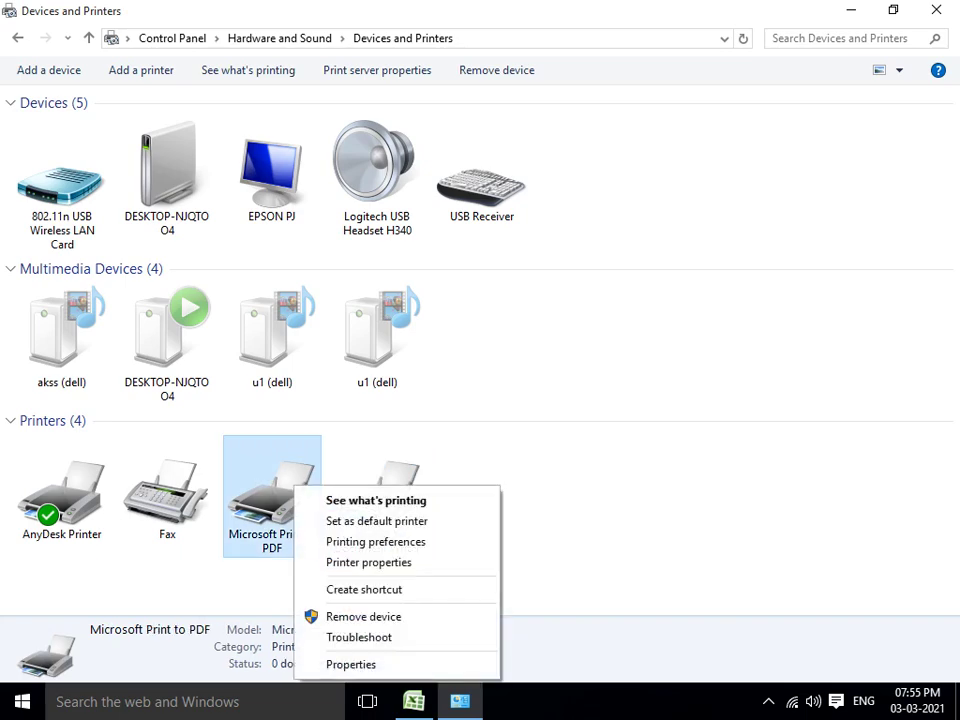
left_click(368, 562)
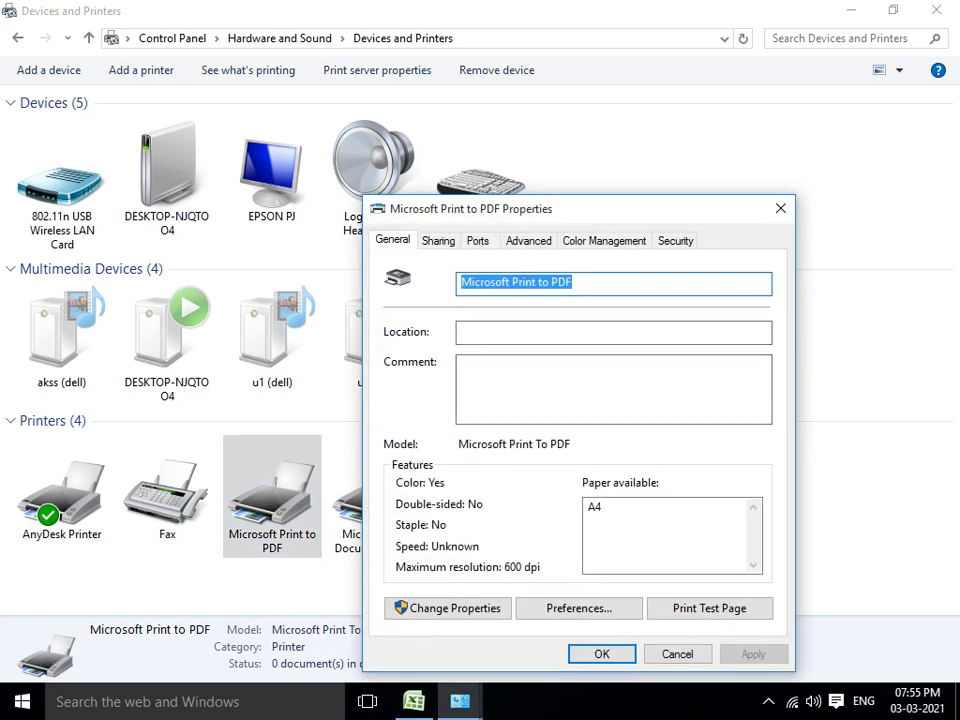
left_click(438, 240)
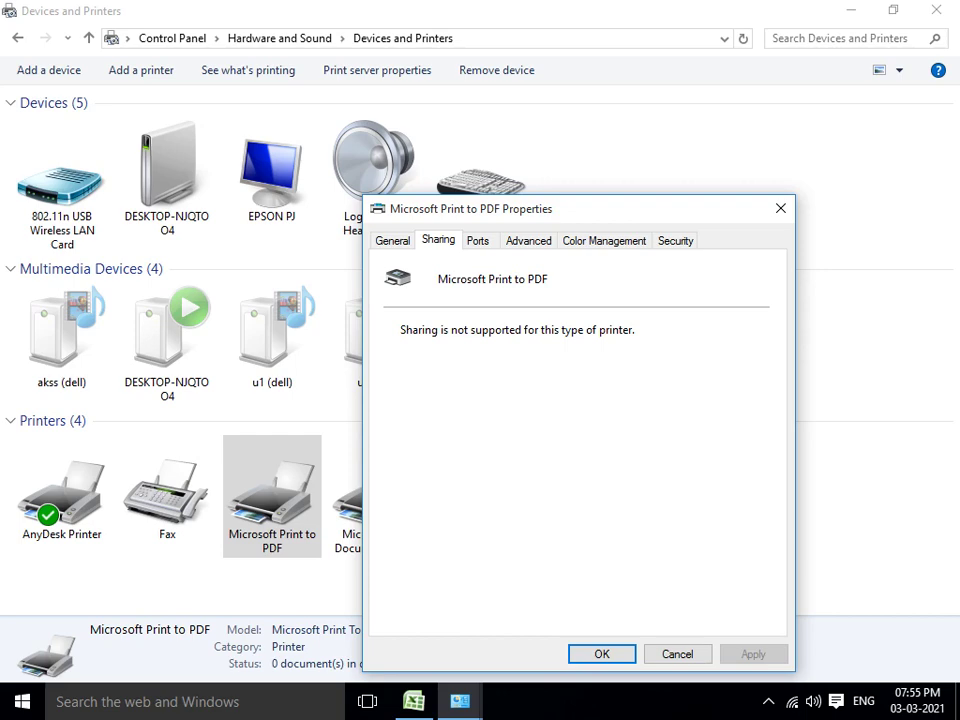
left_click(781, 208)
left_click(378, 495)
right_click(378, 495)
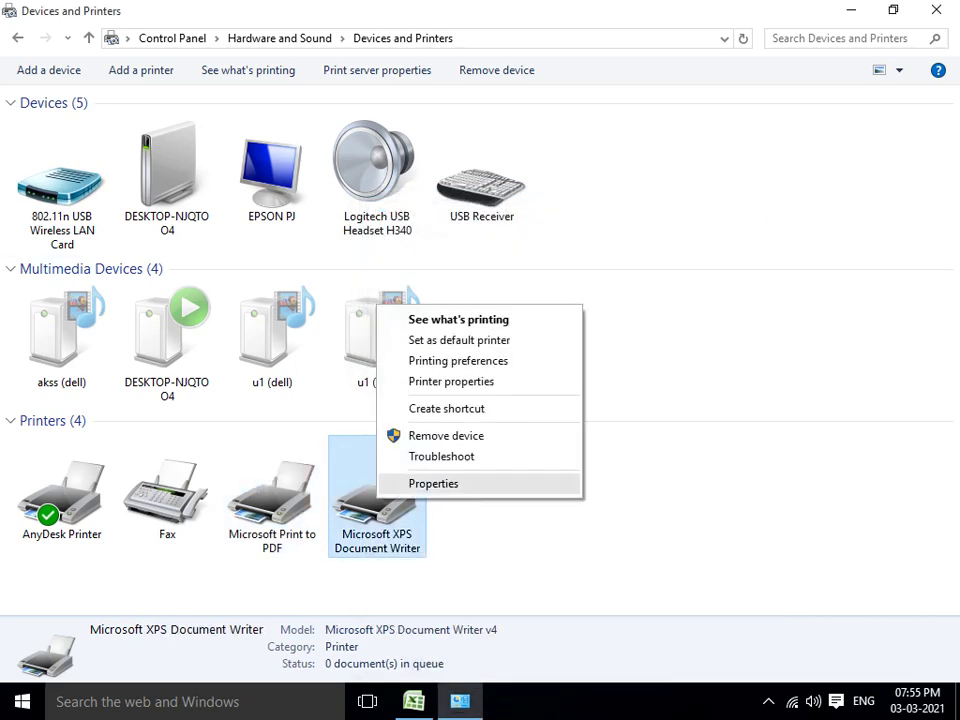
left_click(450, 381)
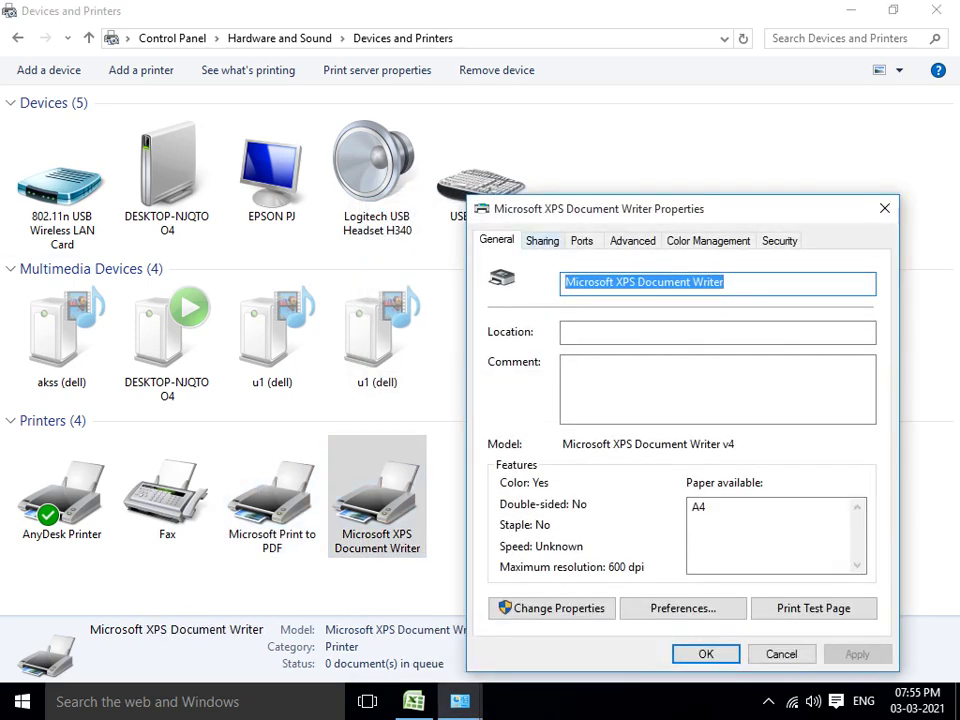
left_click(542, 240)
key("ctrl+shift+Tab")
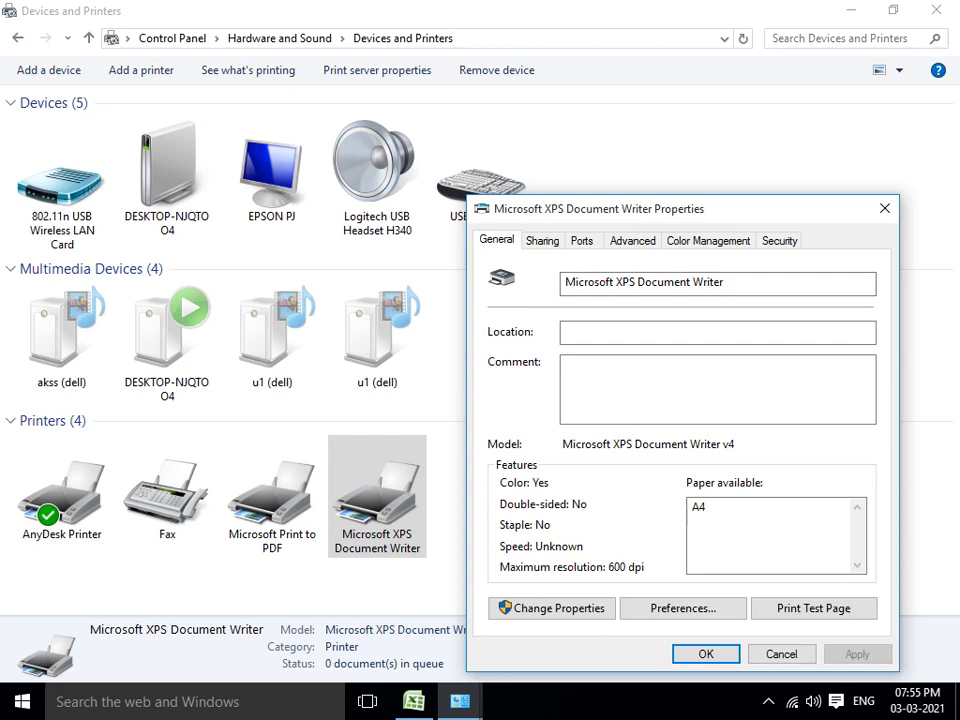
key("Escape")
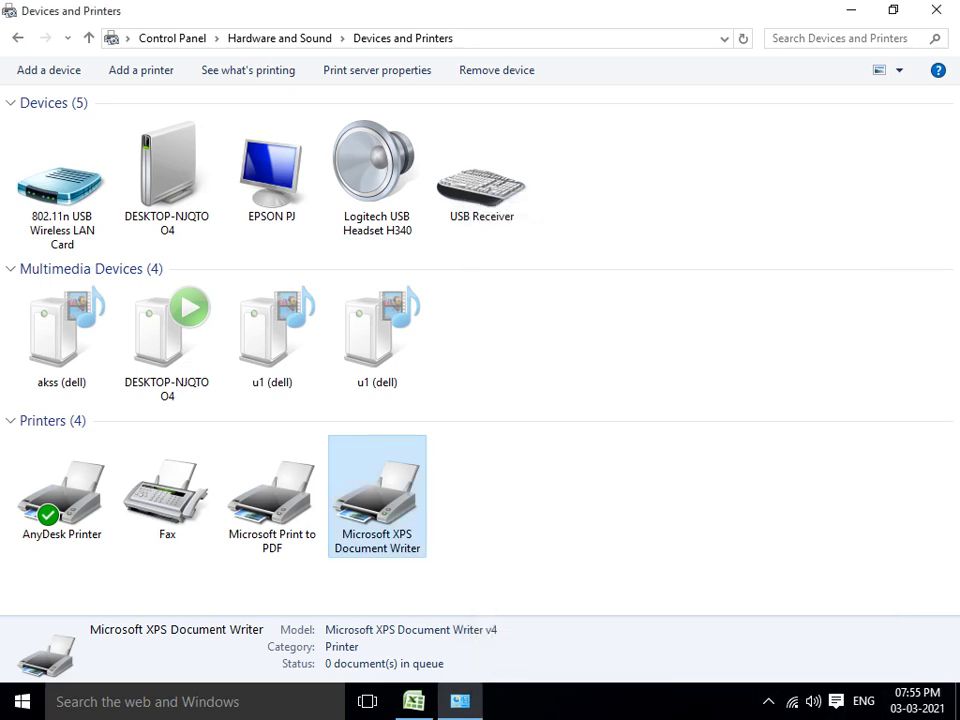
Step: Share the AnyDesk Printer, replacing a rejected duplicate share name with 'HP PRINTER', and apply
right_click(56, 496)
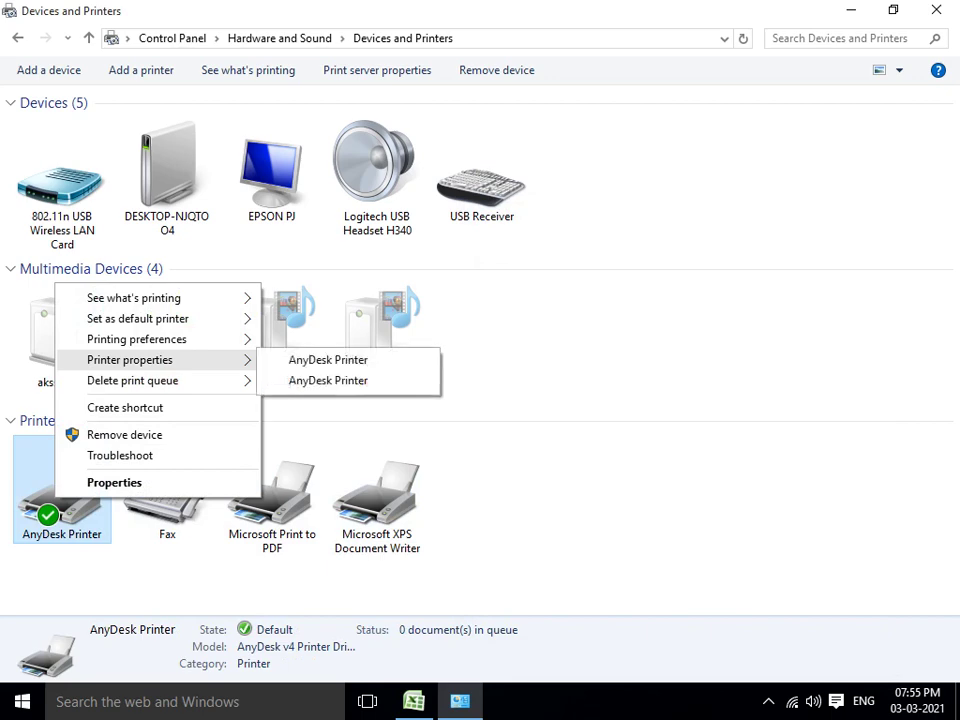
left_click(320, 359)
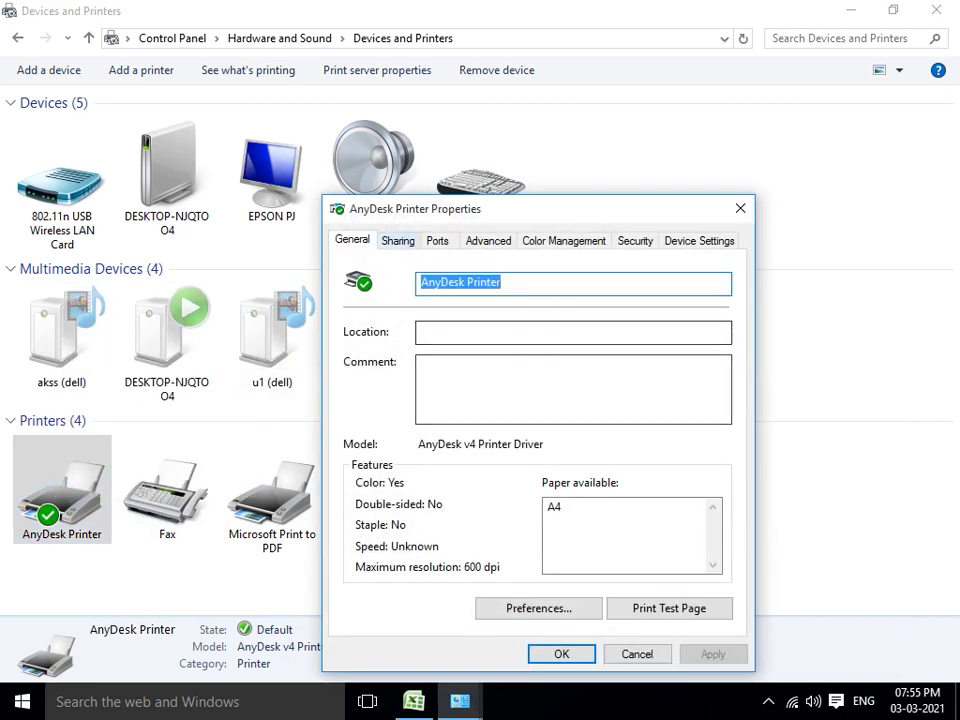
key("ctrl+Tab")
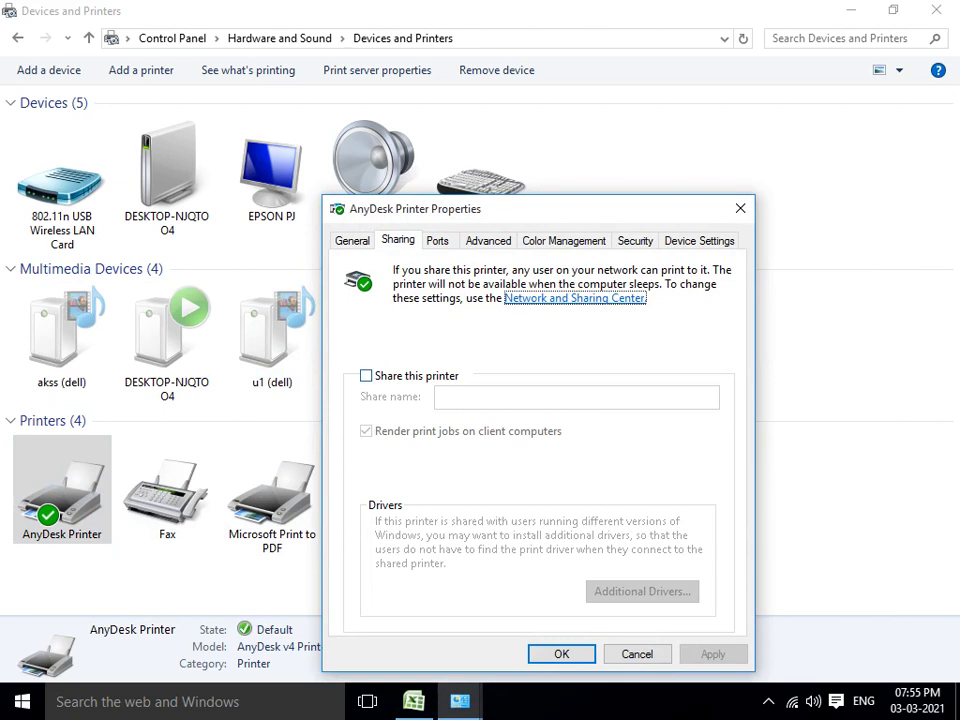
left_click(366, 375)
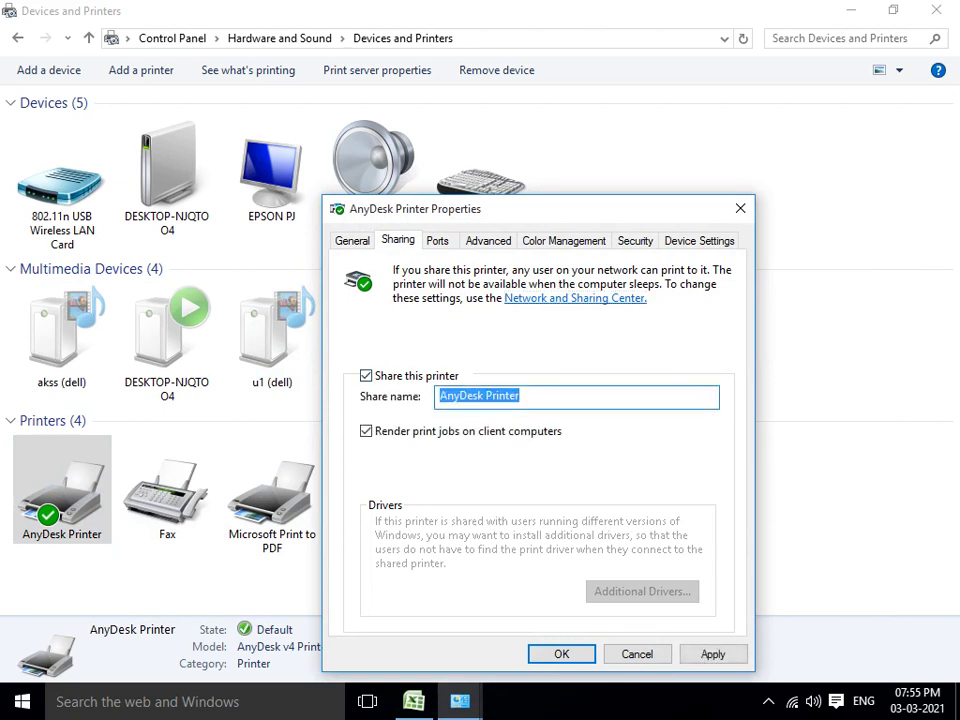
type("SHAHRUKH")
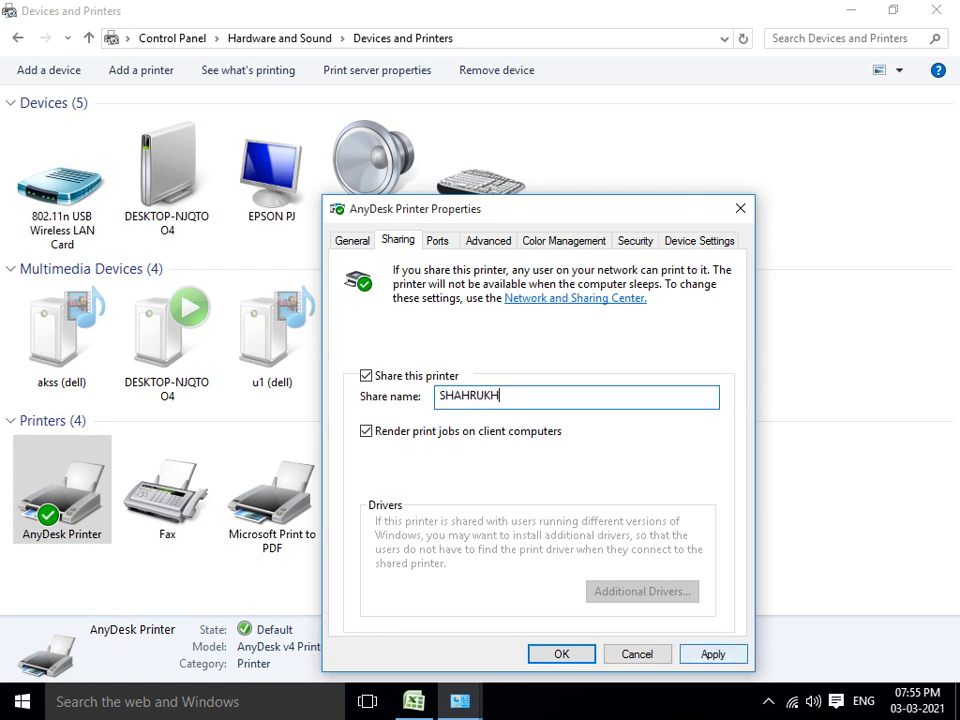
key("Return")
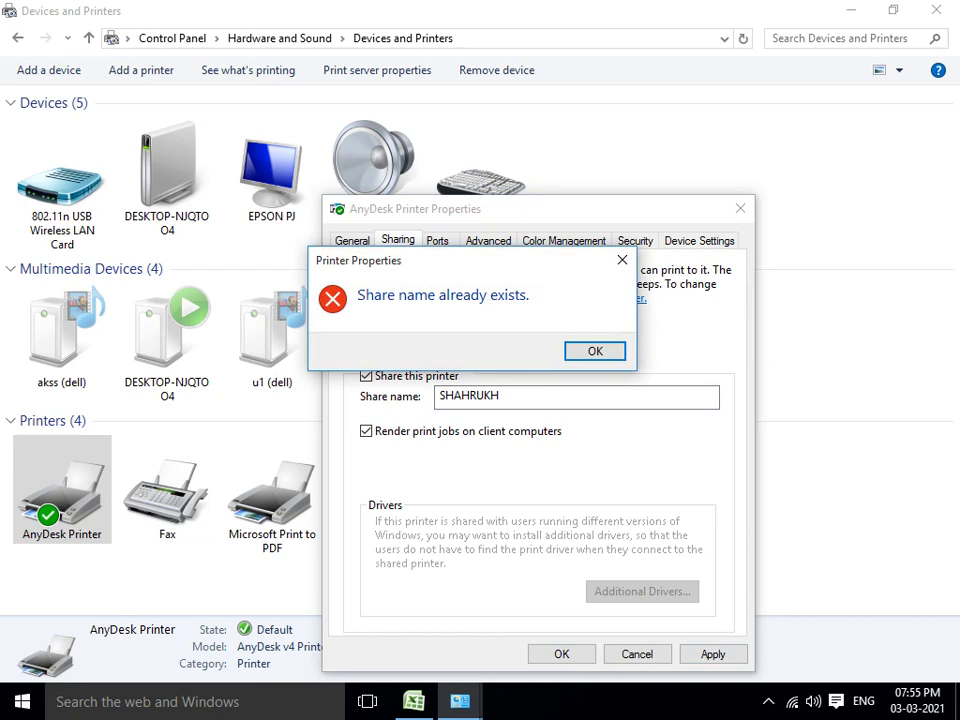
key("Return")
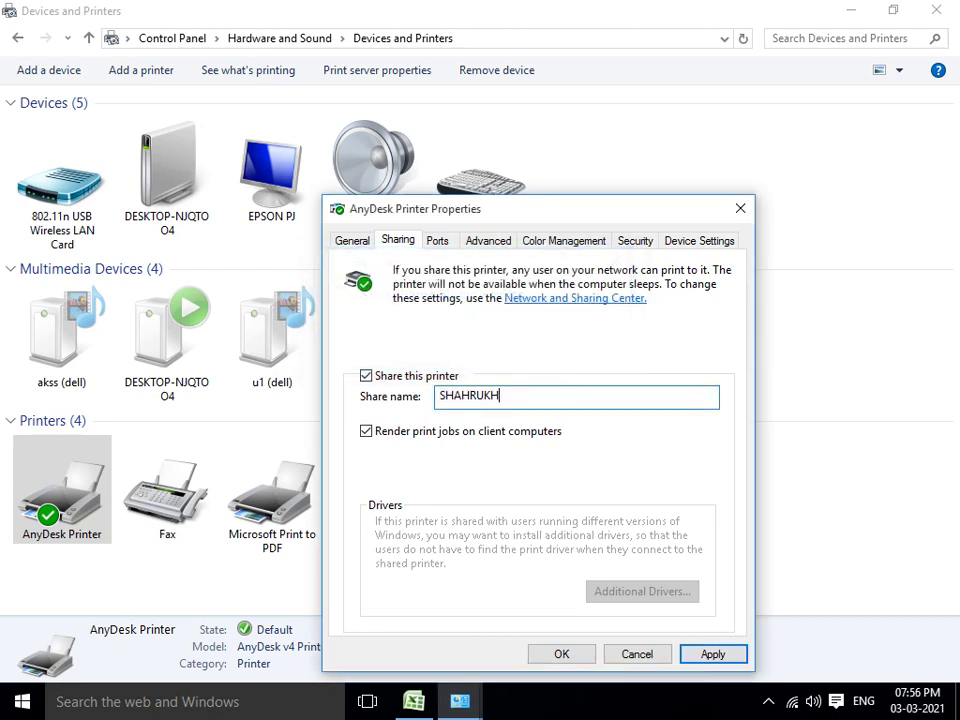
type("_S")
key("BackSpace")
key("BackSpace")
key("BackSpace")
key("BackSpace")
key("BackSpace")
key("BackSpace")
key("BackSpace")
key("BackSpace")
key("BackSpace")
key("BackSpace")
type("HP PRINTER")
left_click(713, 654)
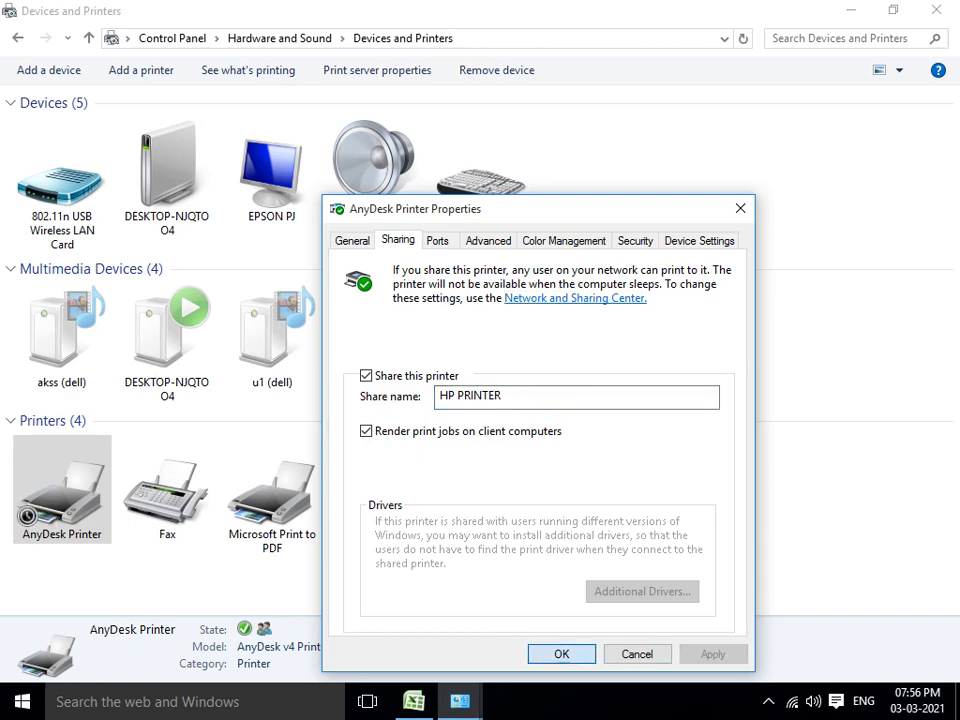
left_click(561, 654)
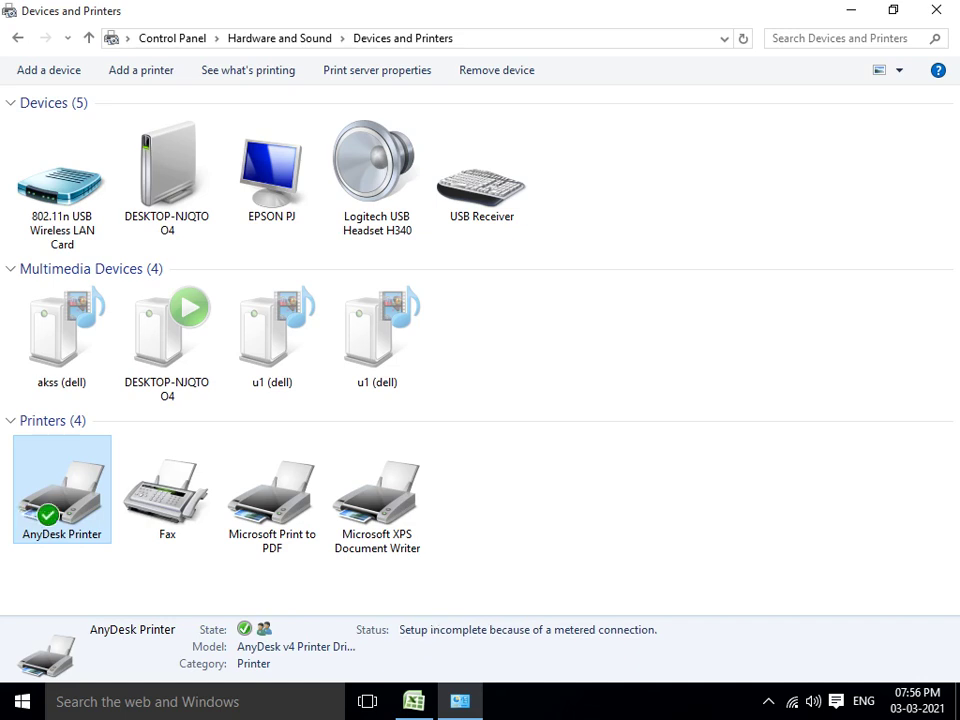
Step: Open \\DESKTOP-NJQTOO4's network shares via Run and connect to its shared hp printer
key("super+r")
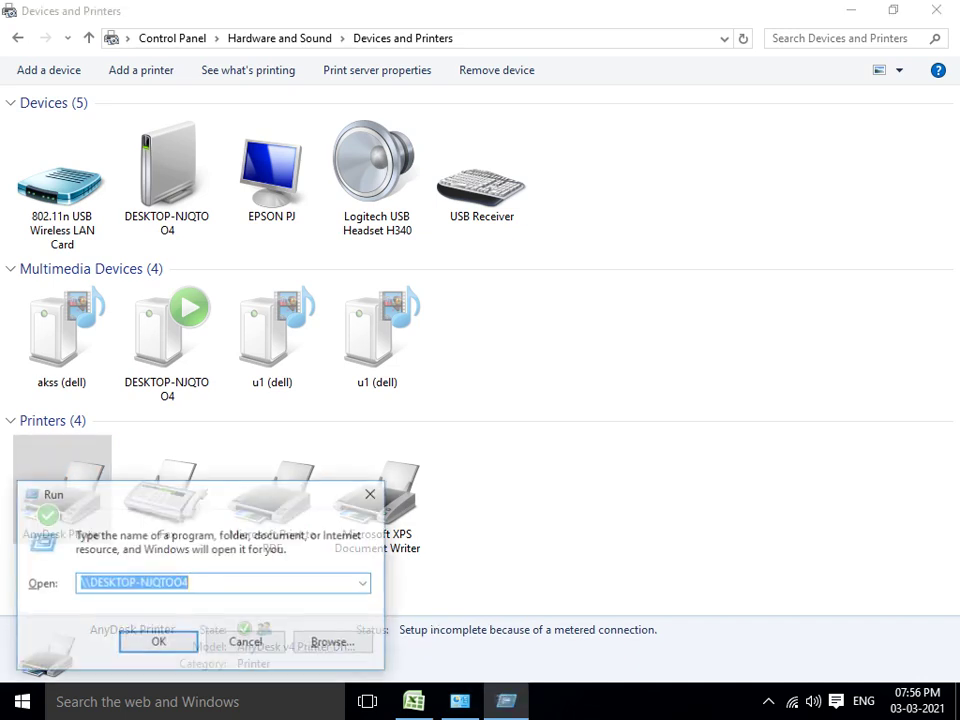
key("Return")
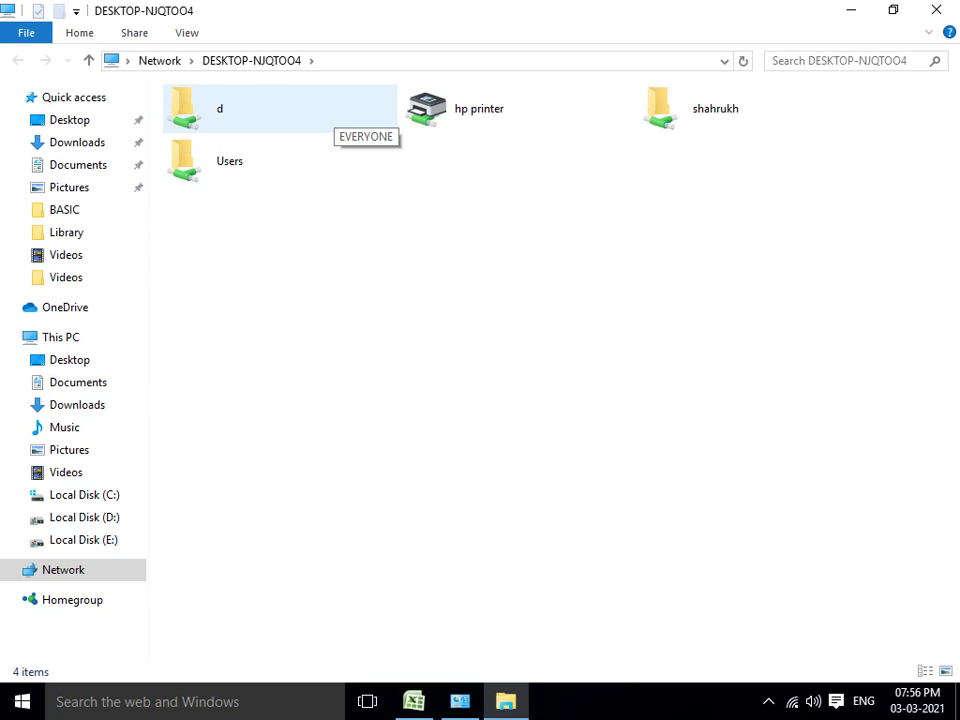
right_click(469, 94)
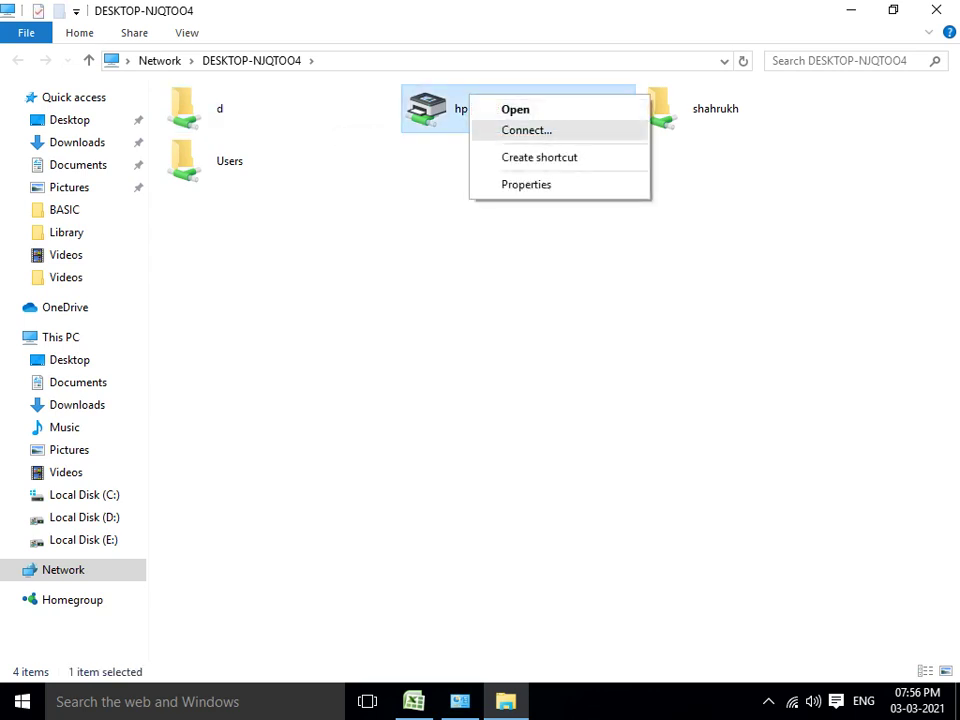
left_click(526, 130)
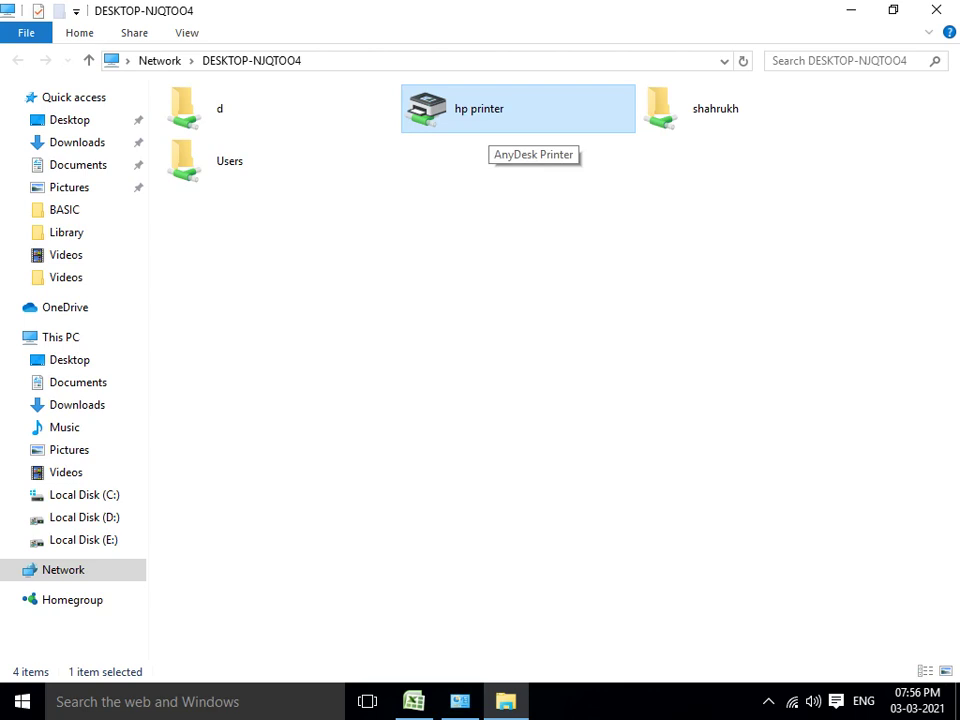
left_click(768, 701)
left_click(787, 663)
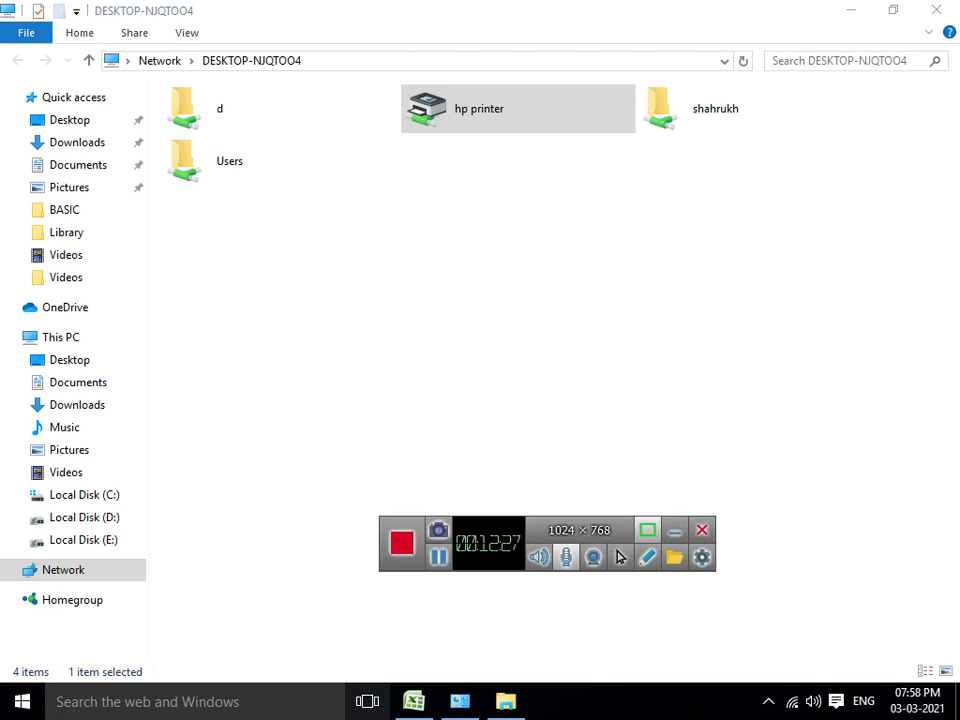
Step: Launch AnyDesk from search and connect to the remote desk by entering its address
left_click(150, 701)
type("ANY")
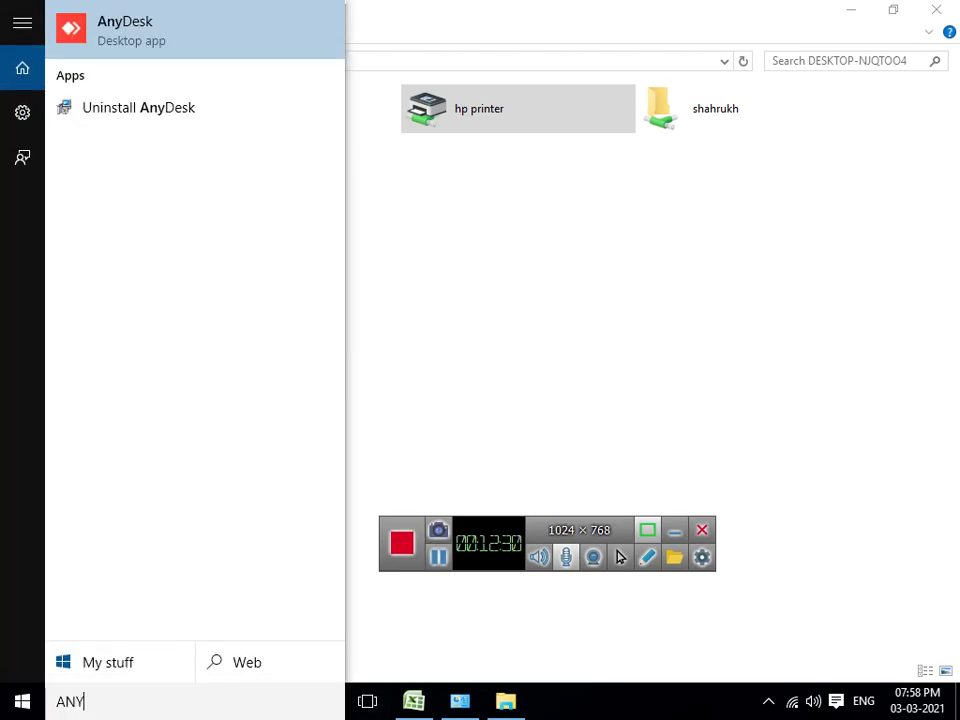
key("Return")
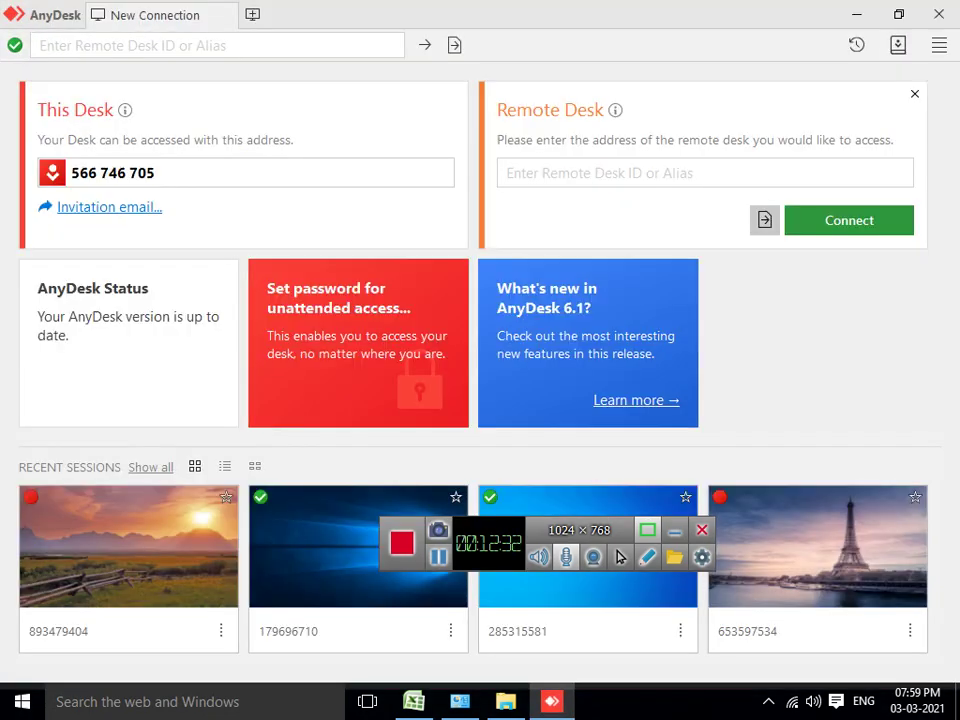
left_click(600, 172)
type("285315")
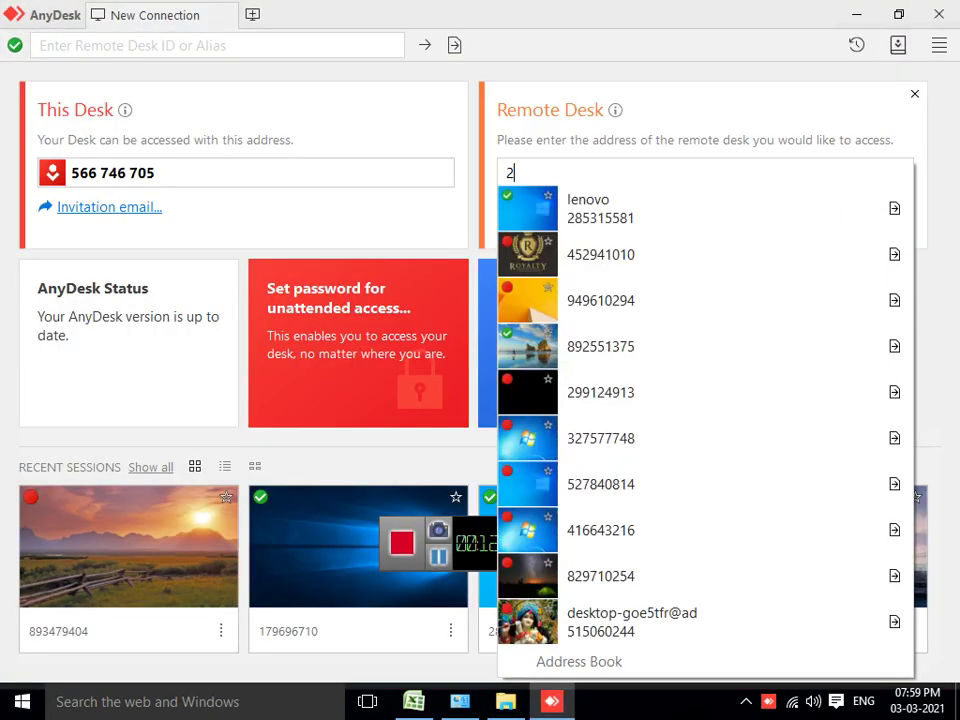
type("581")
key("Return")
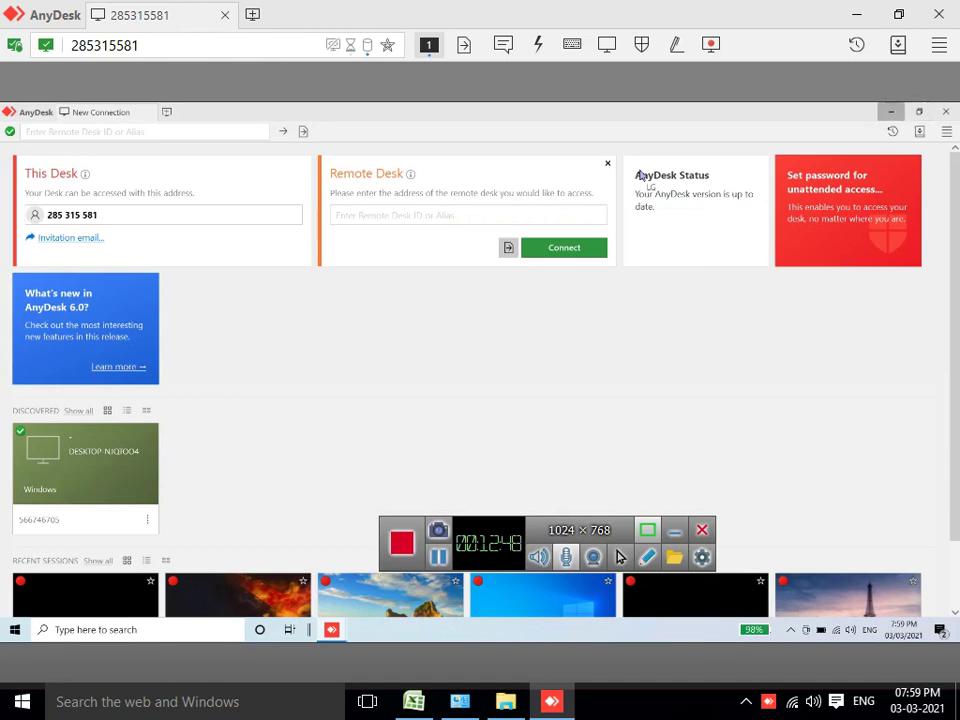
Step: Minimise both AnyDesk windows and put away the Devices and Printers window
left_click(891, 111)
left_click(856, 14)
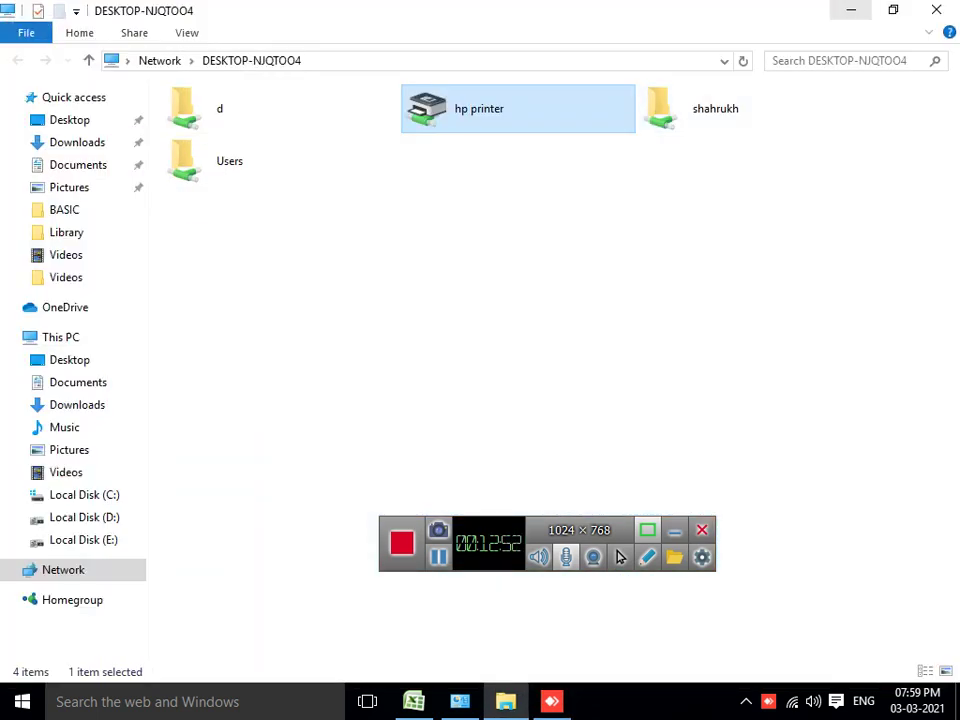
key("alt+Tab")
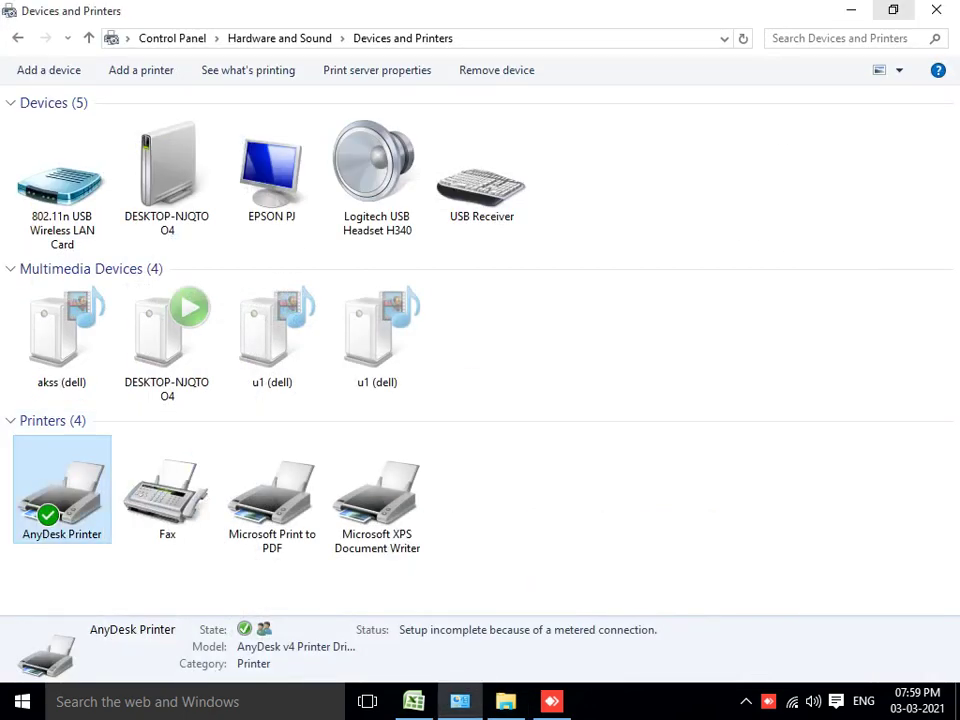
left_click(850, 9)
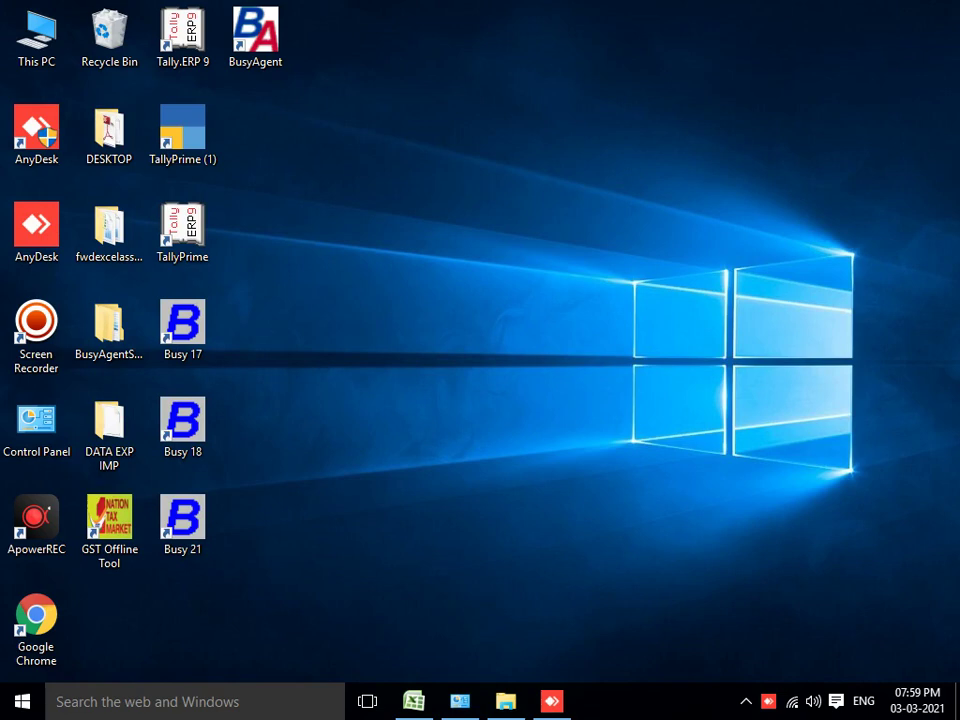
Step: On the remote PC, dismiss the emSigner notice, inspect the BUSY Wi-Fi, and open Network & Internet settings
left_click(551, 701)
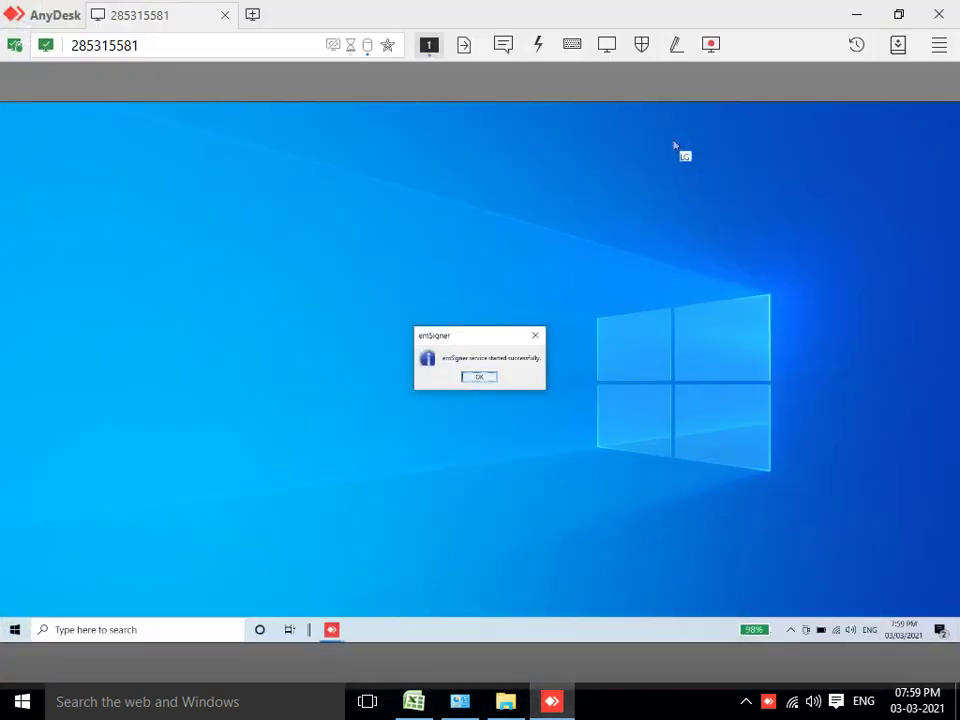
key("Return")
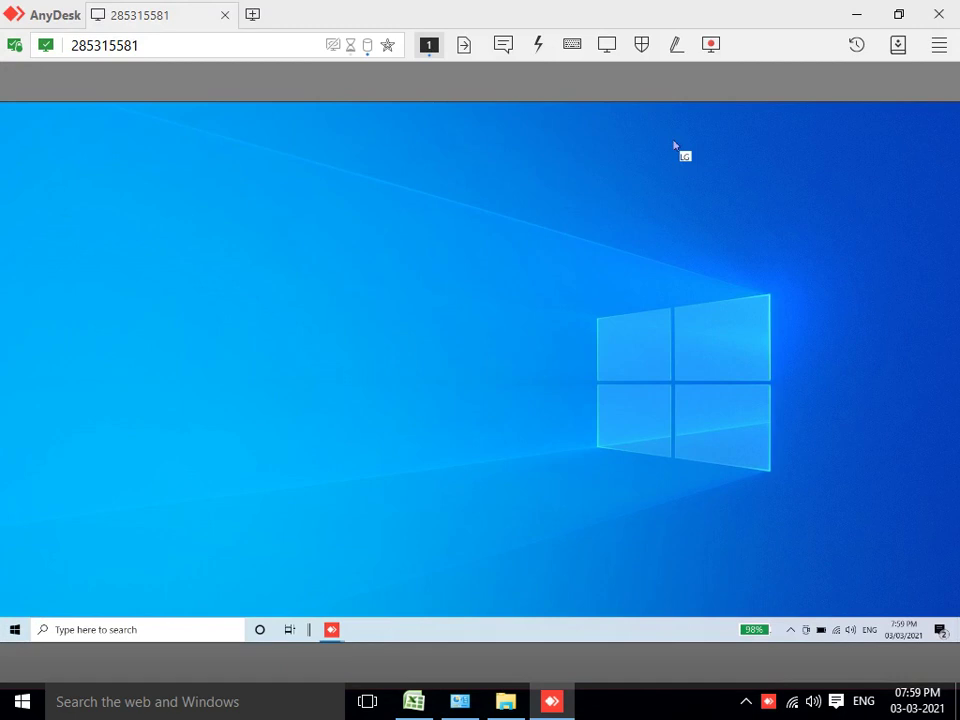
left_click(836, 629)
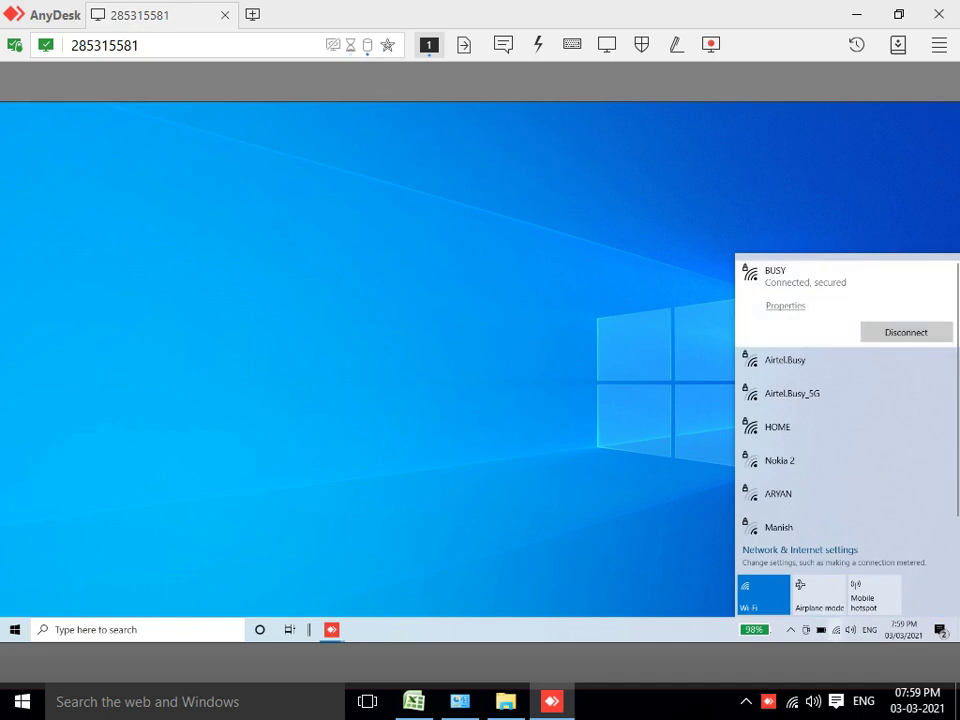
right_click(836, 629)
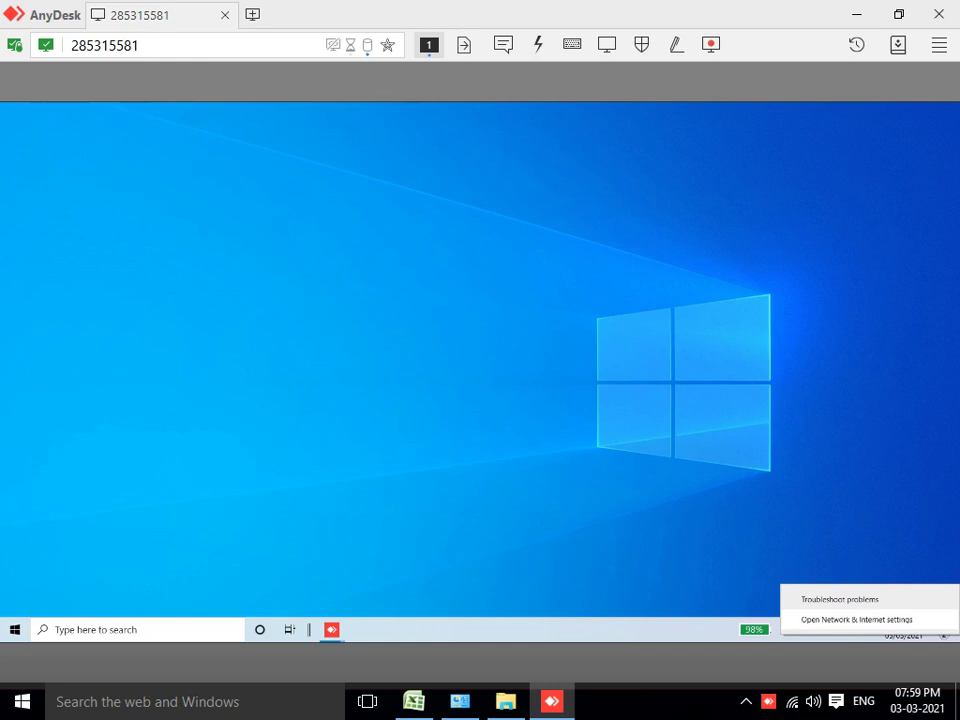
key("Escape")
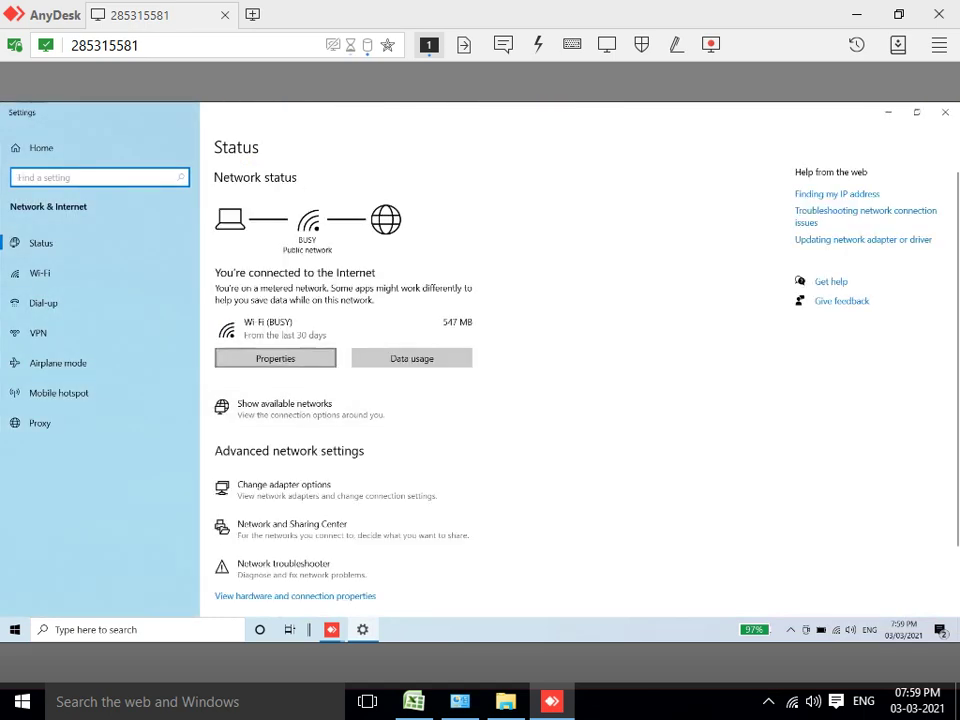
left_click(275, 358)
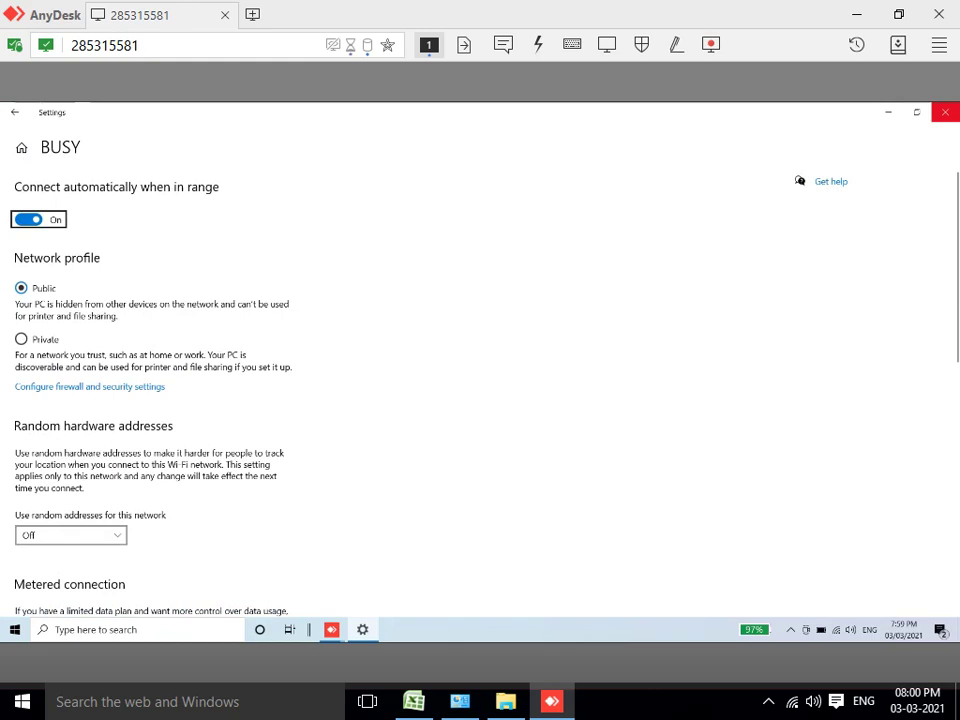
left_click(945, 112)
right_click(836, 629)
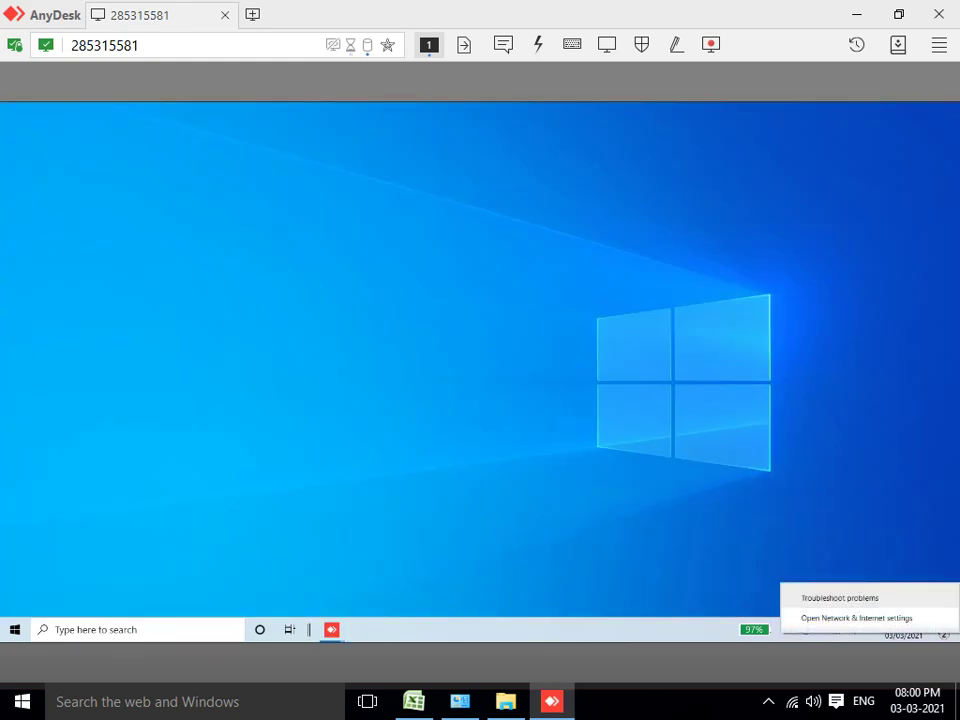
left_click(860, 616)
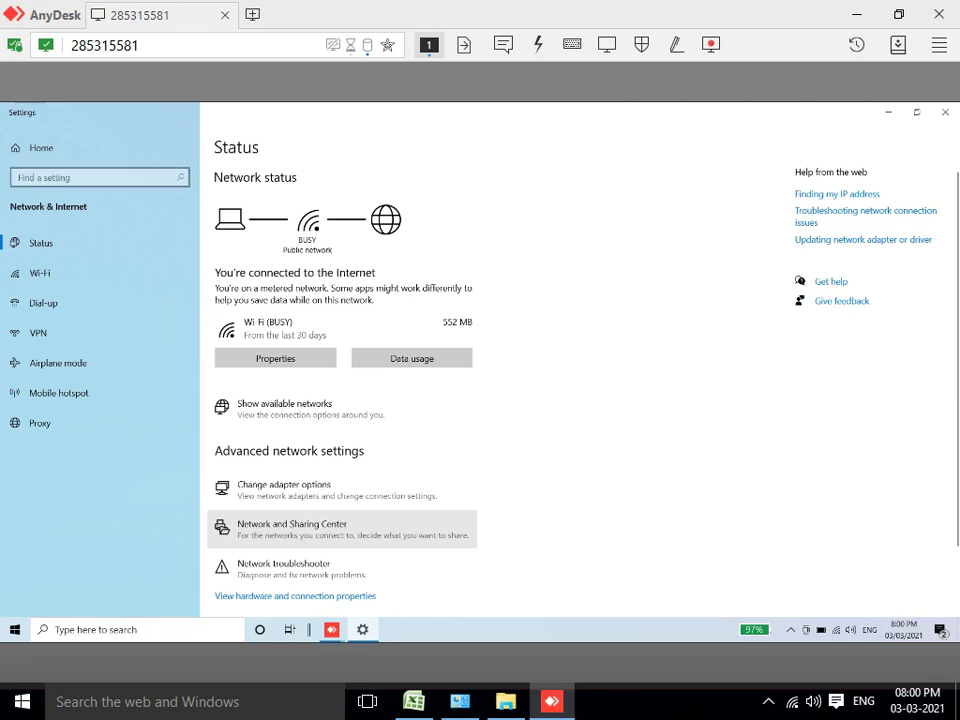
Step: In Network and Sharing Center's advanced sharing settings, select Turn on network discovery, expand All Networks, and save
left_click(291, 527)
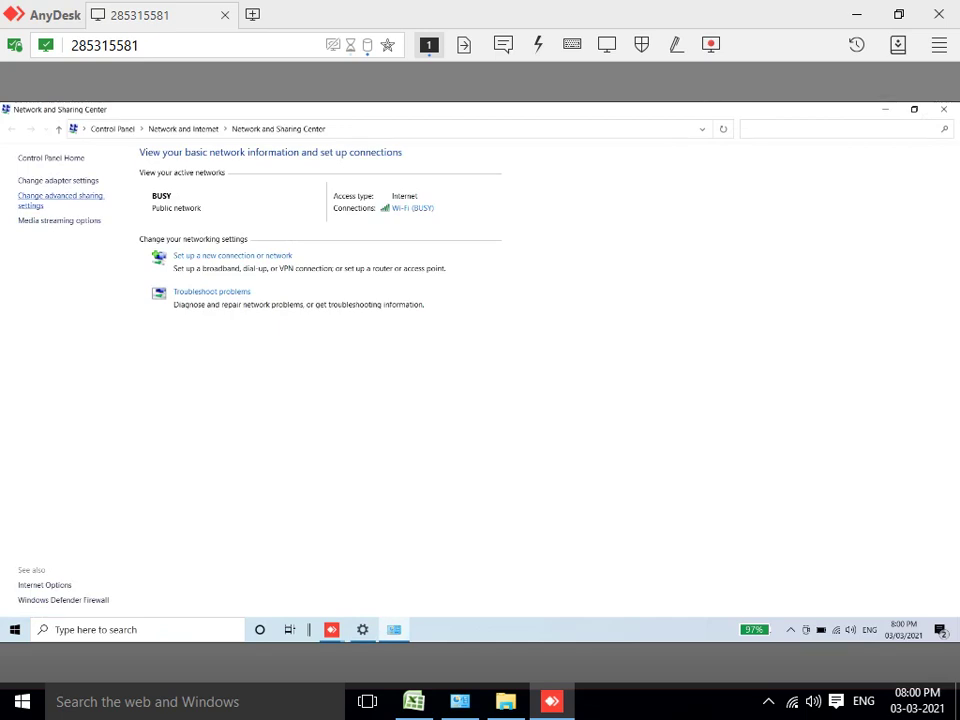
left_click(60, 197)
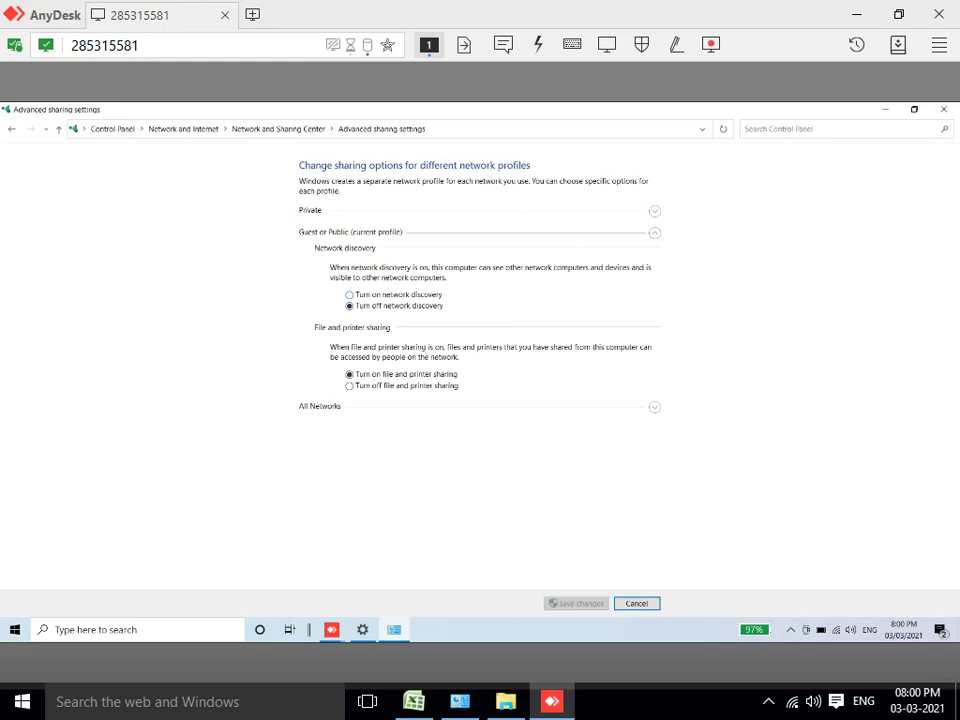
left_click(349, 294)
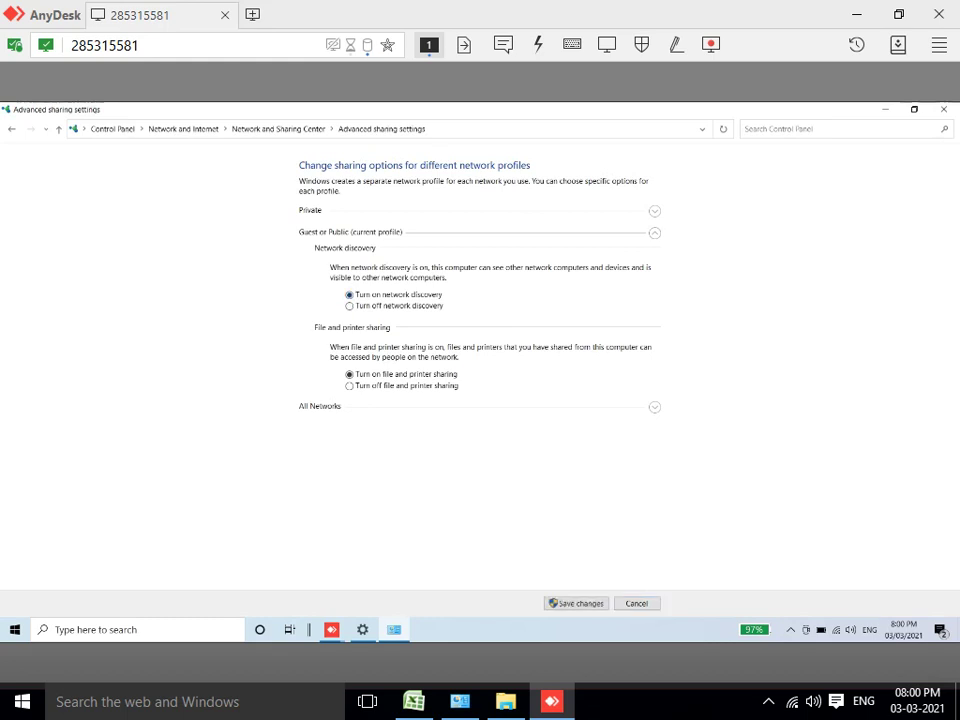
left_click(319, 406)
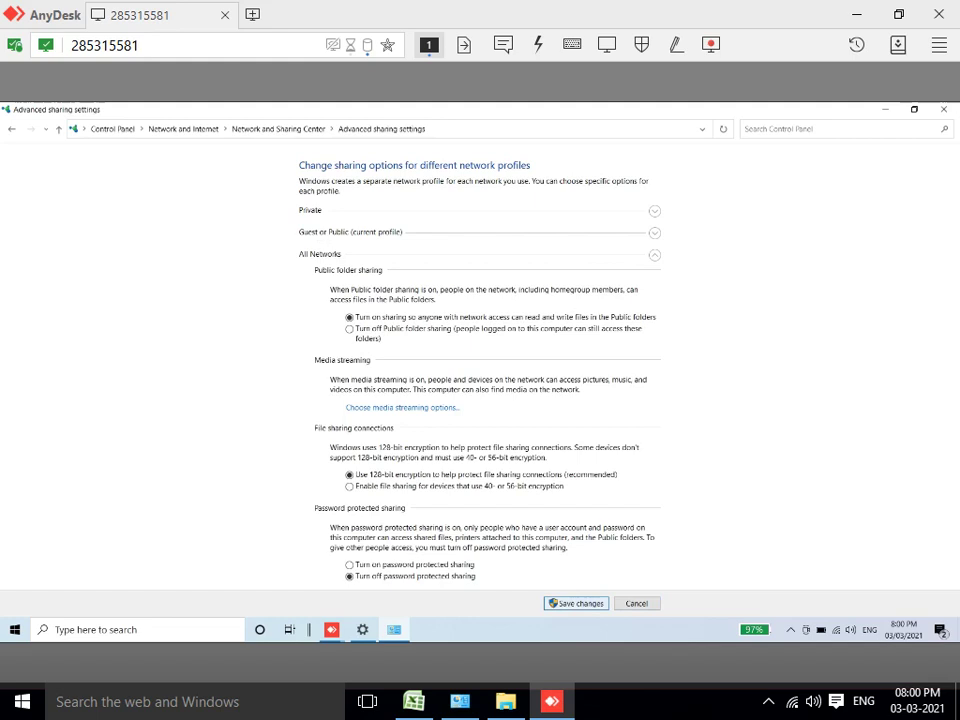
key("Return")
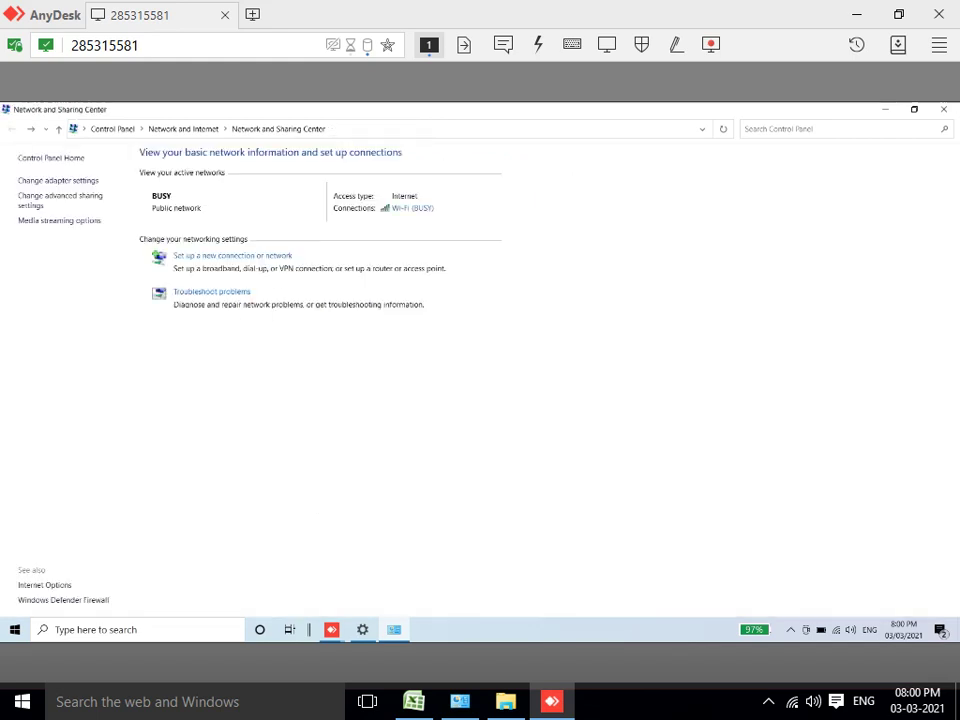
Step: Close the remote Network and Sharing Center and settings windows, then hide AnyDesk
left_click(944, 109)
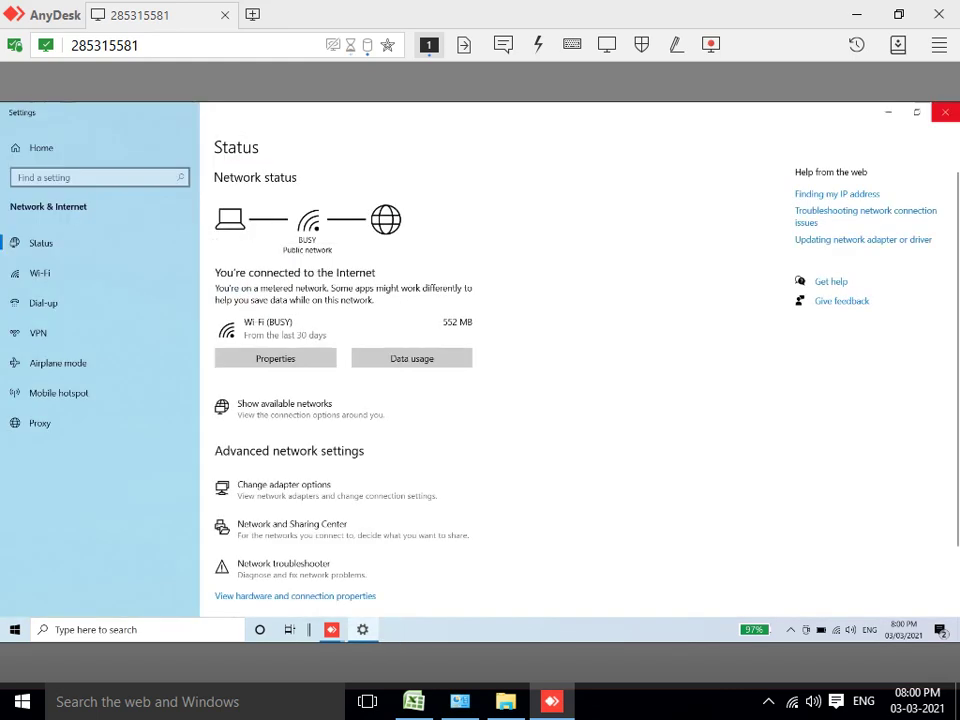
left_click(944, 112)
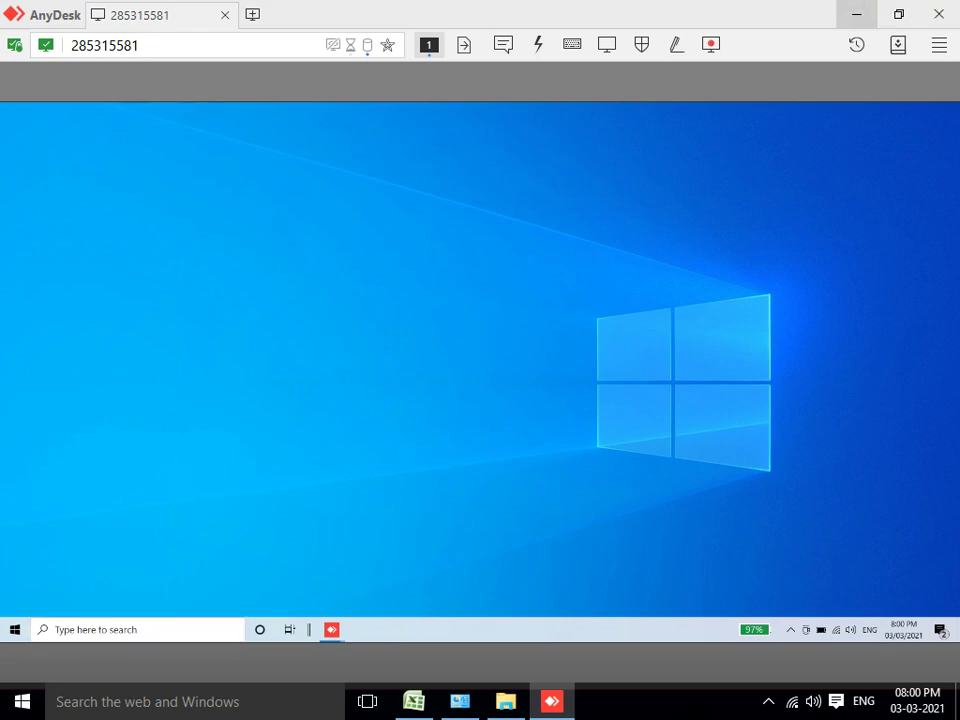
left_click(856, 14)
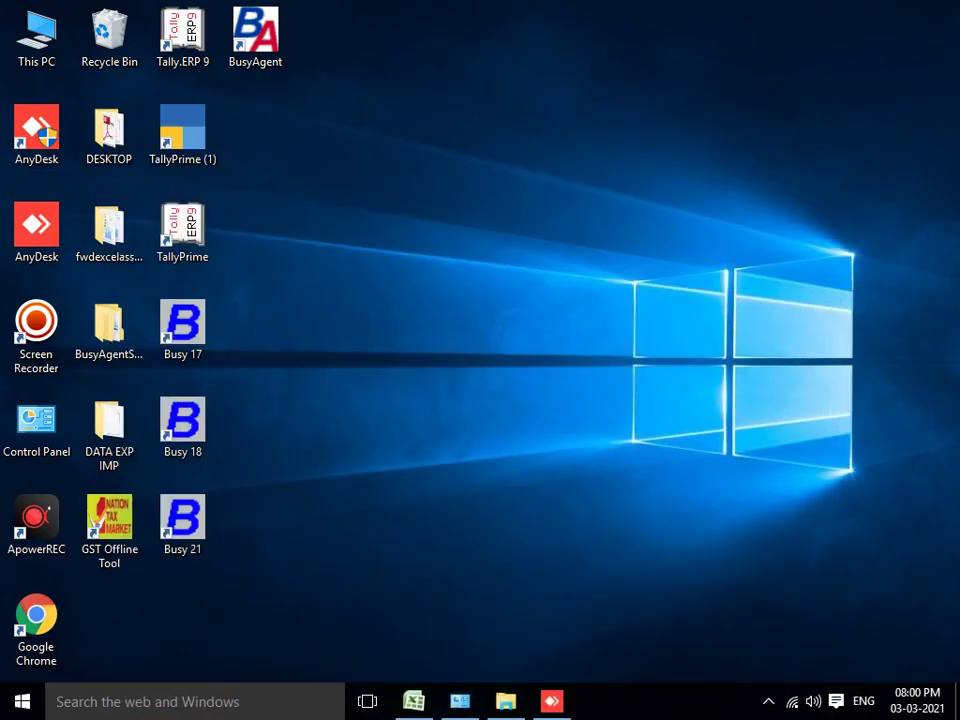
Step: Open \\DESKTOP-NJQTOO4 locally via Run, copy its address-bar path, and return to AnyDesk
key("super+s")
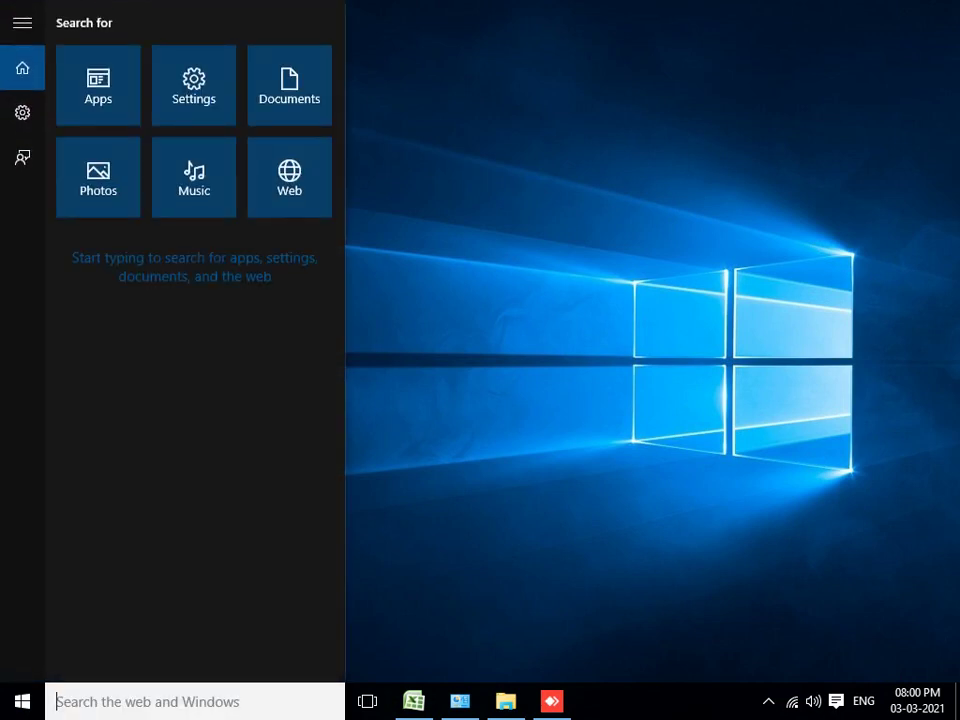
key("super+r")
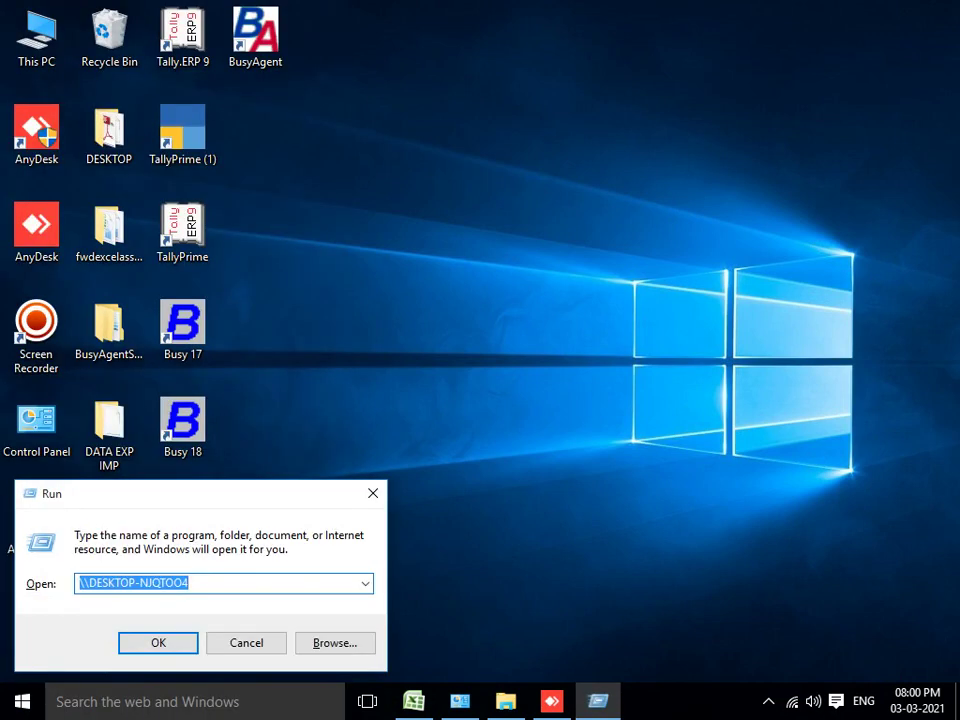
key("Return")
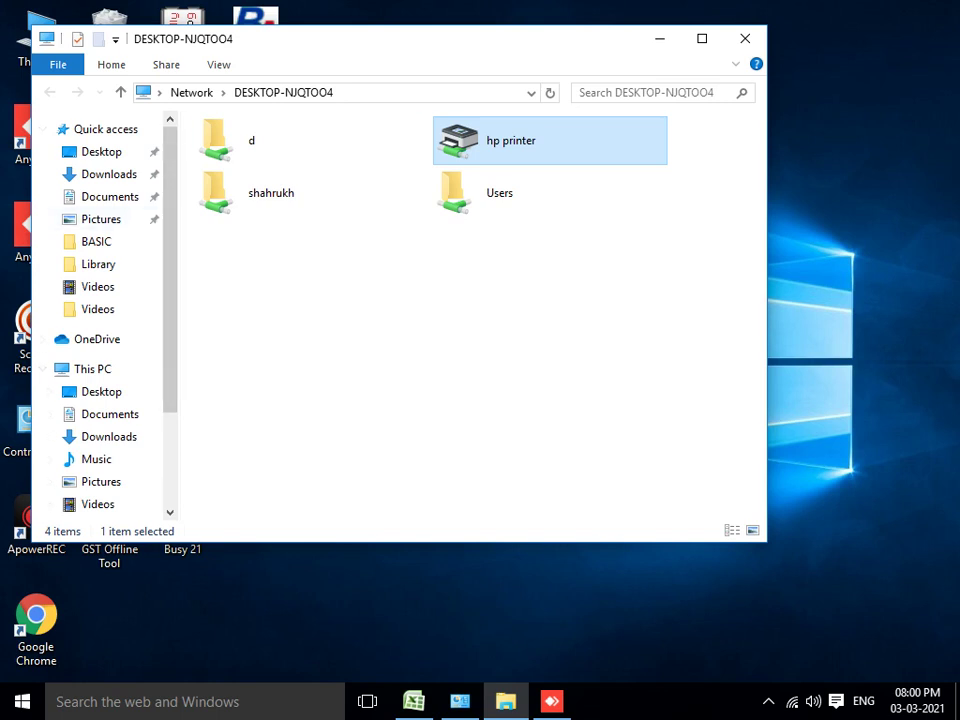
left_click(340, 92)
right_click(248, 92)
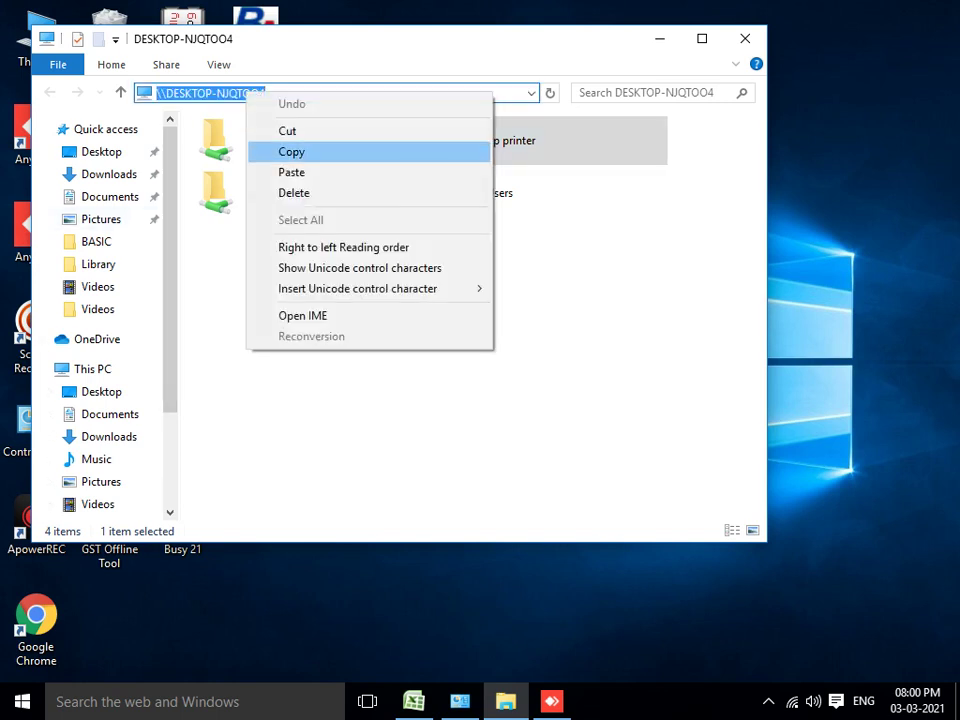
left_click(291, 151)
left_click(552, 701)
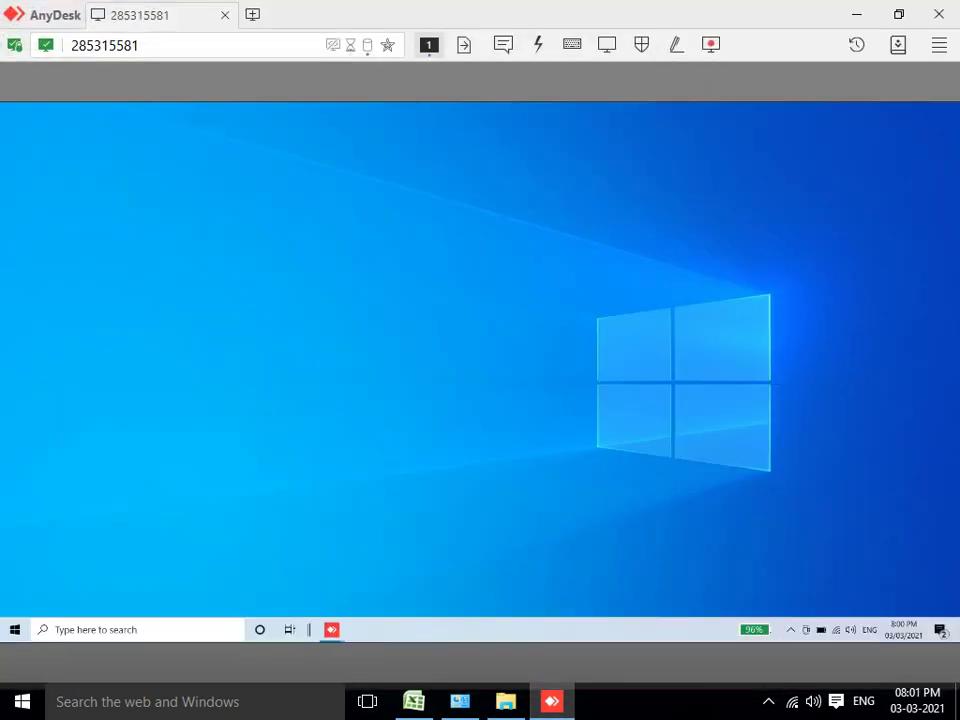
Step: Open the remote PC's Run dialog and try the pasted \\DESKTOP-NJQTOO4 path
key("super+s")
type("R")
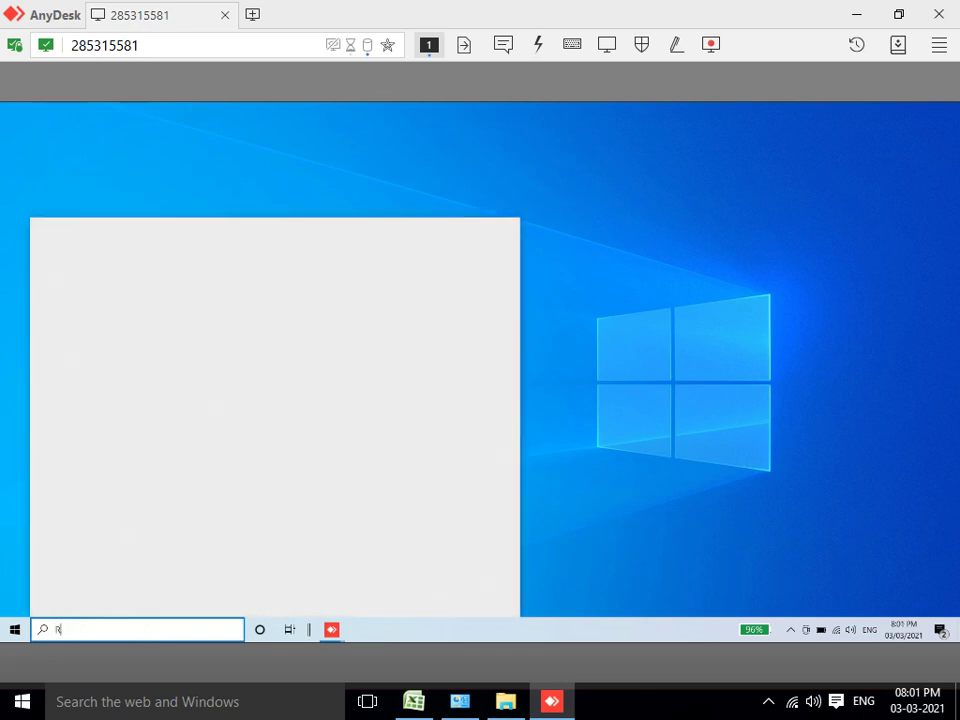
type("UN")
key("Return")
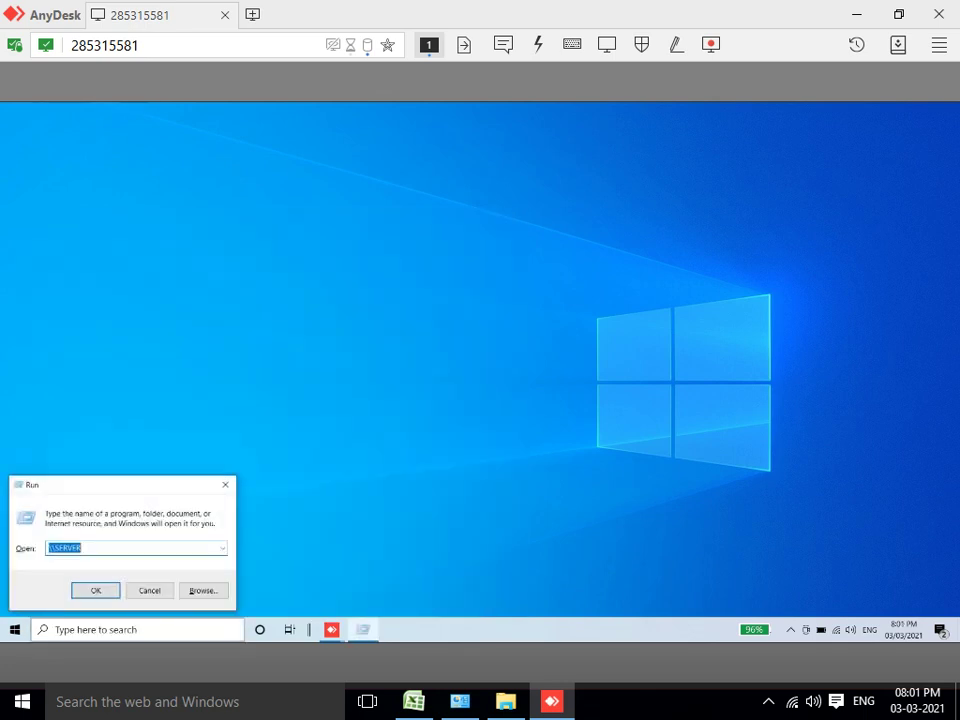
key("ctrl+v")
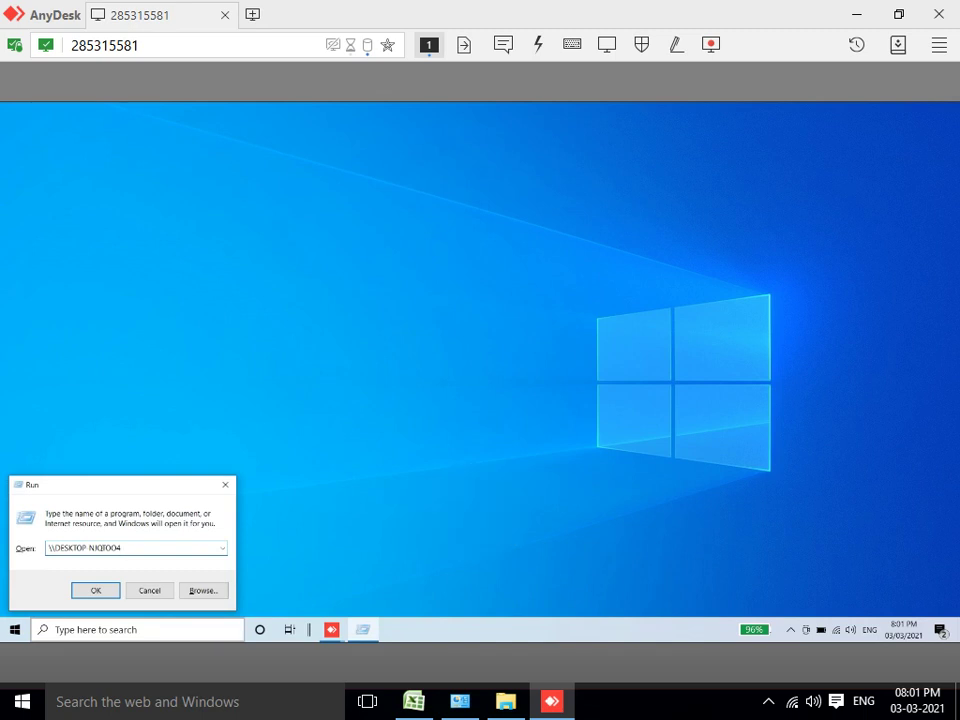
key("Return")
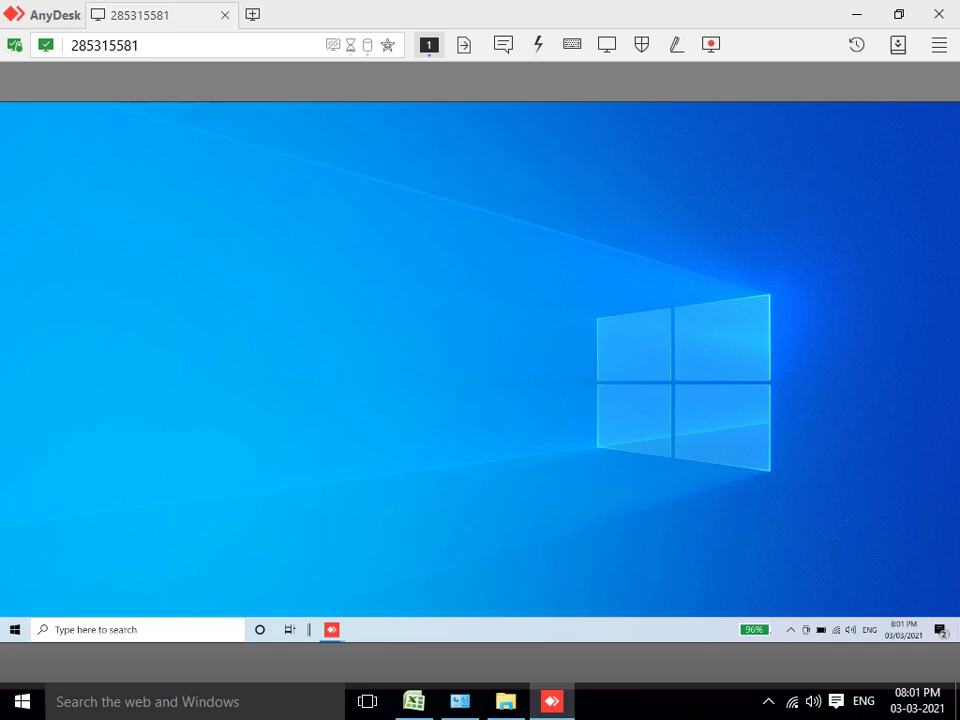
Step: After refreshing the remote desktop and dismissing the network error, re-run \\DESKTOP-NJQTOO4
right_click(324, 286)
left_click(345, 323)
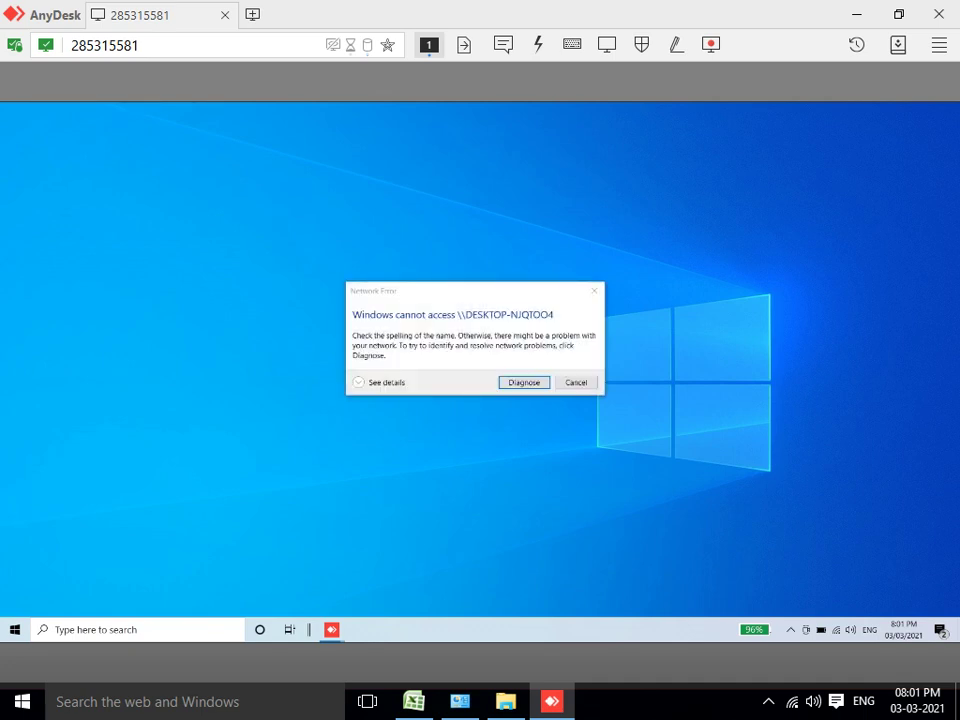
key("Escape")
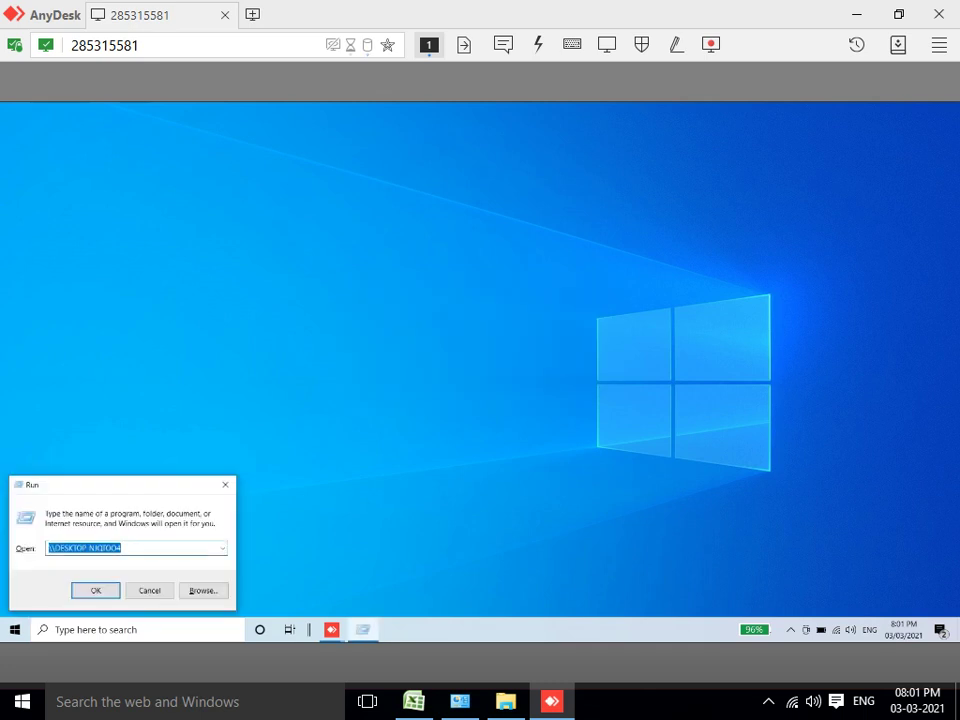
key("ctrl+v")
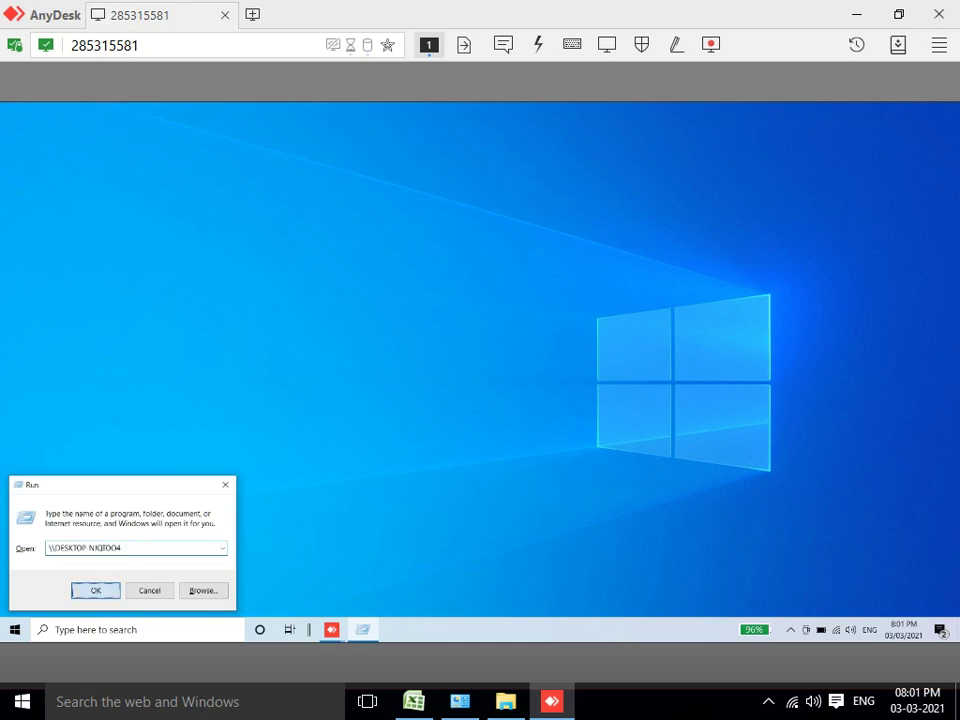
key("Return")
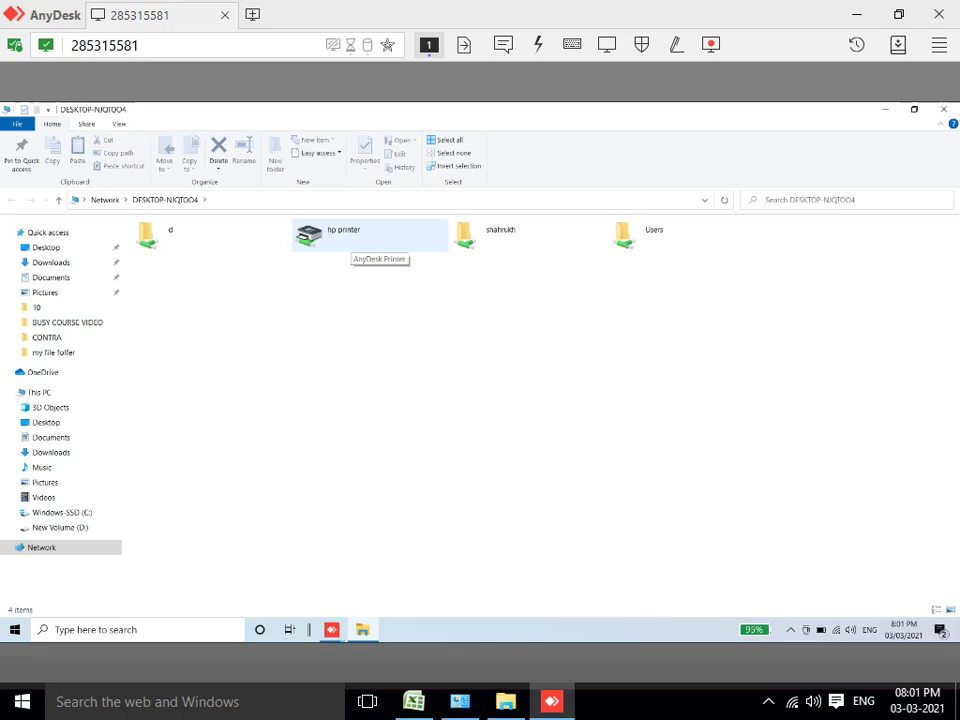
Step: Open the shared user folder on DESKTOP-NJQTOO4, then the SACHIN company-data folder
right_click(353, 239)
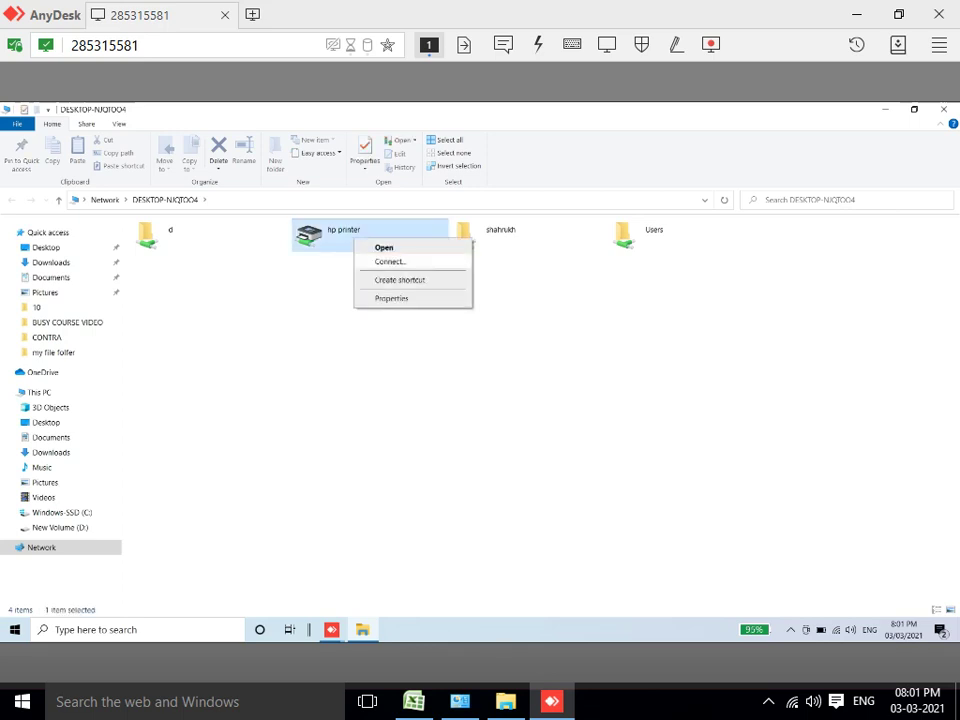
key("Escape")
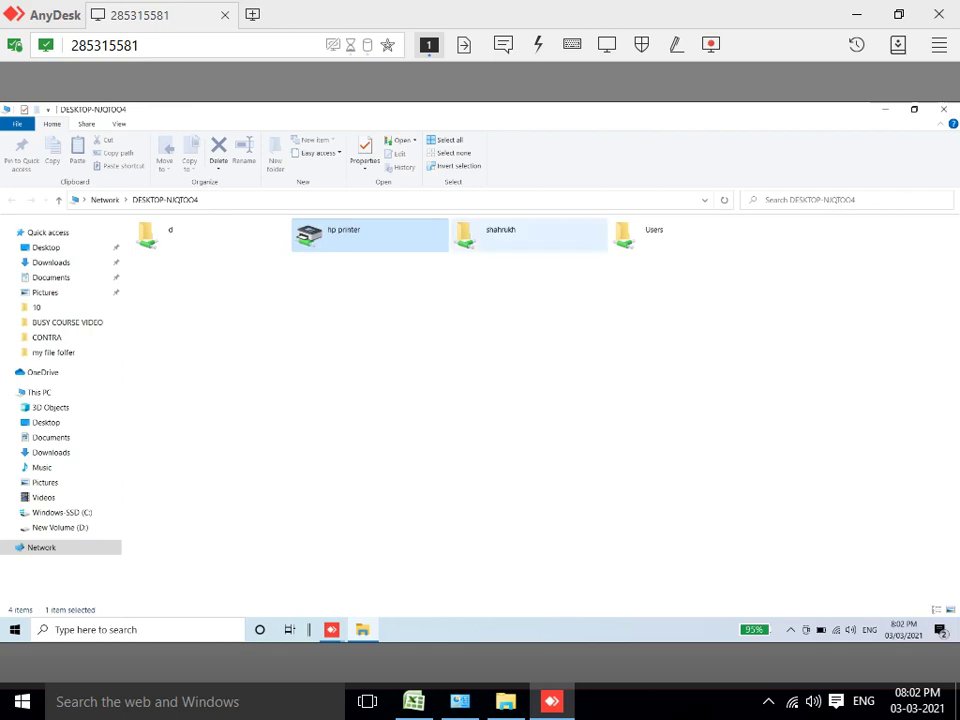
double_click(497, 234)
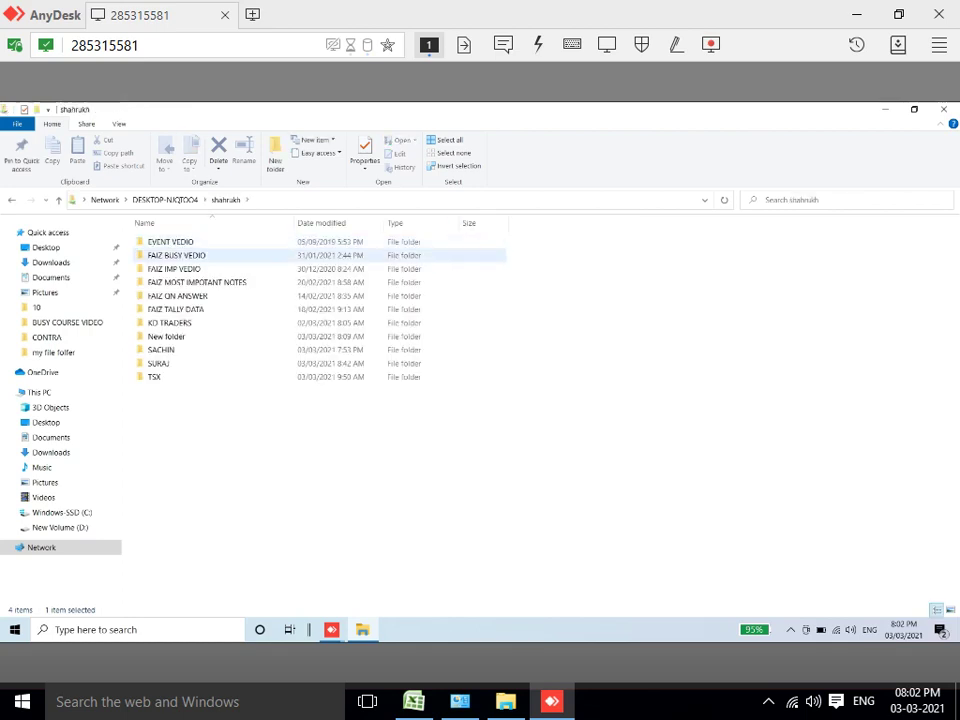
key("Return")
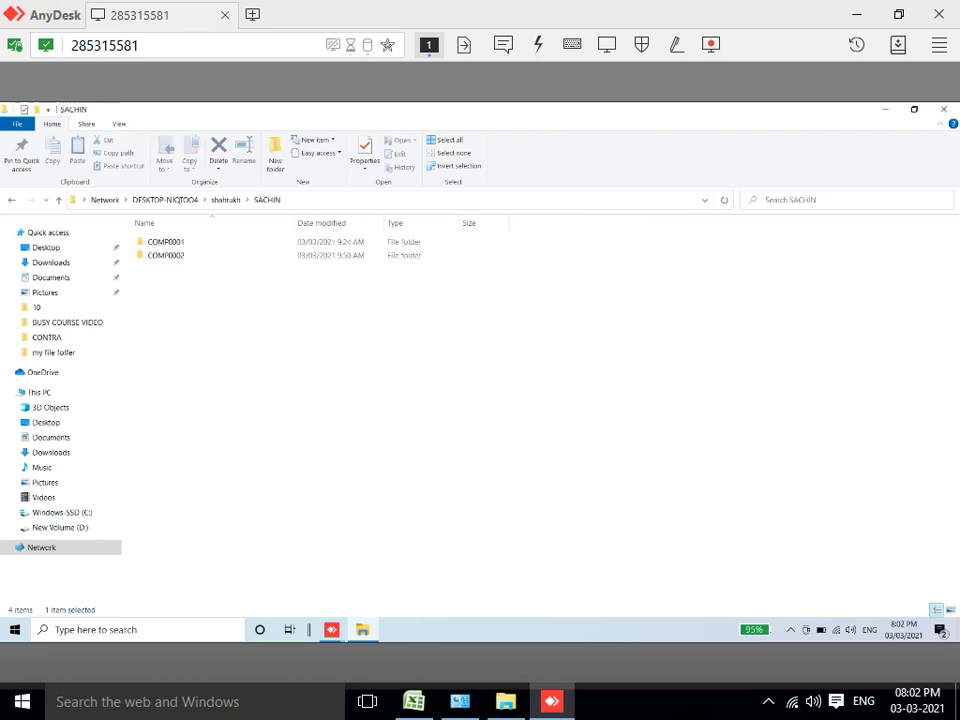
Step: Copy the SACHIN folder's full network path and close File Explorer
left_click(400, 199)
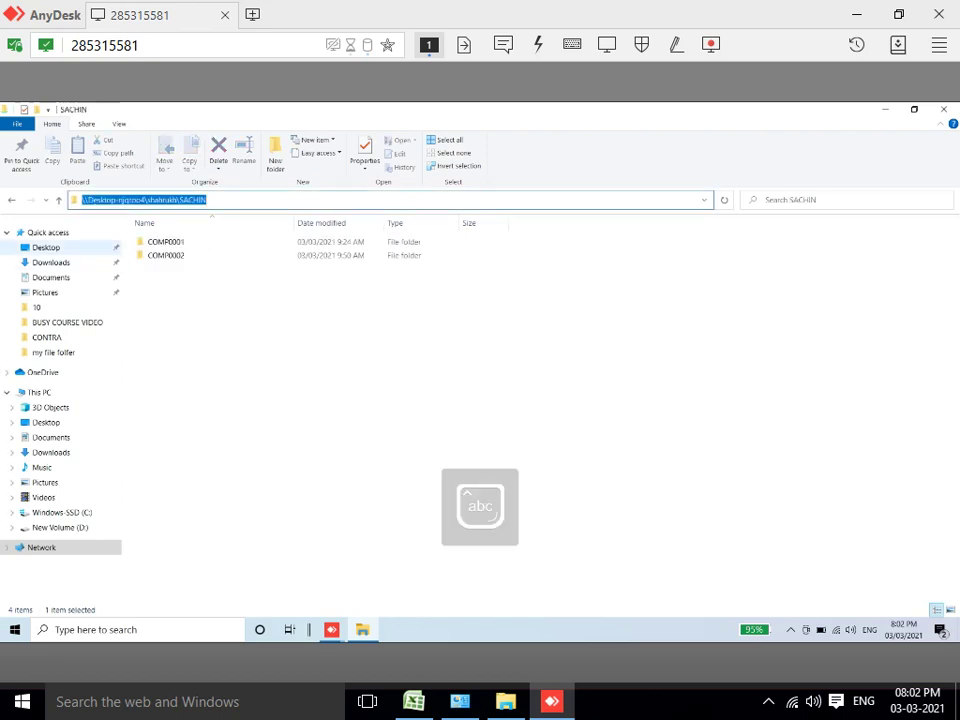
right_click(116, 200)
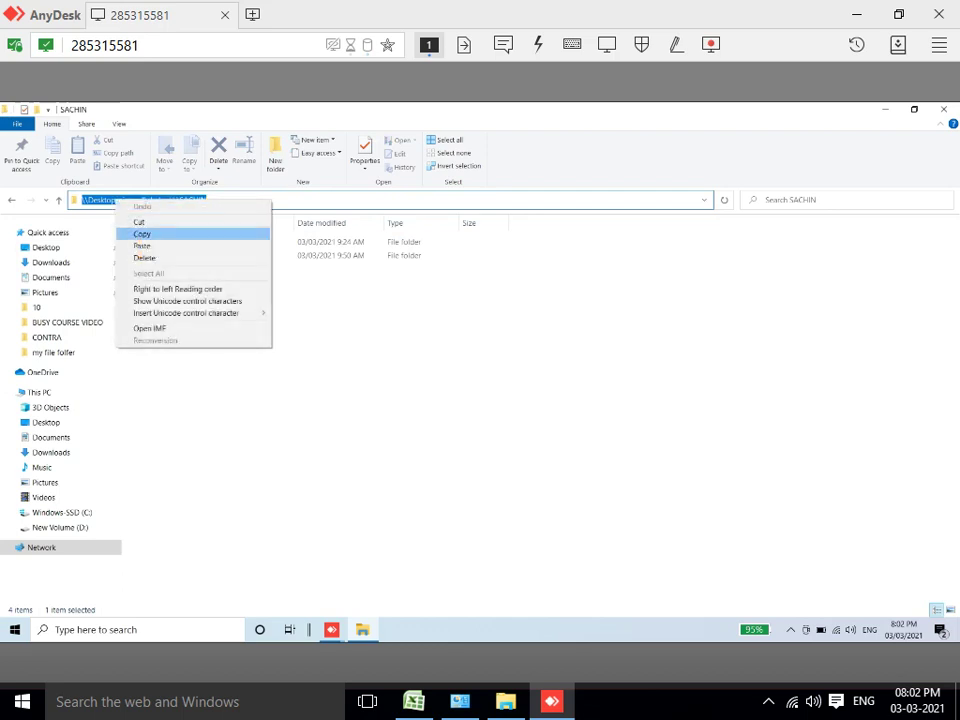
left_click(142, 233)
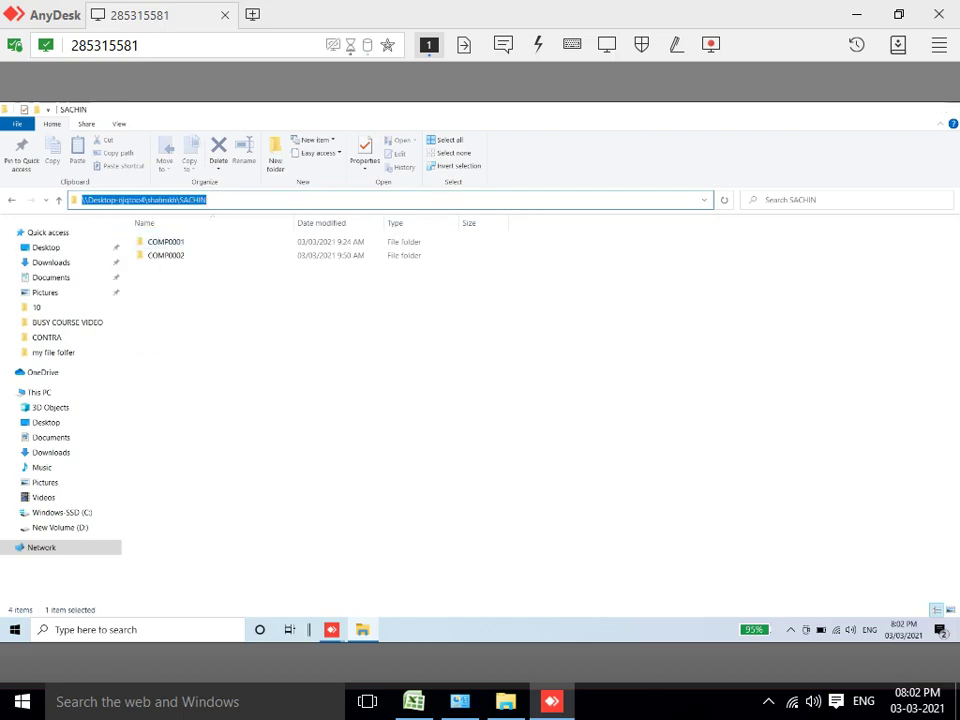
key("super+d")
key("super+s")
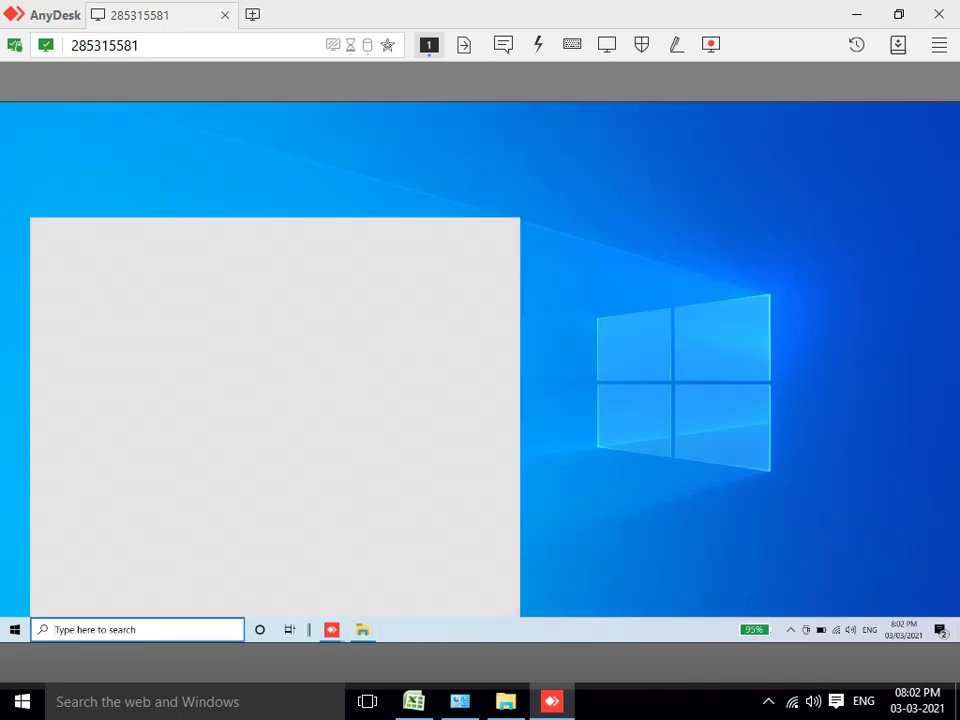
Step: Launch Busy 18 via search, dismiss the data-directory and security messages, and open Set Data Directory
type("BUSY")
key("Down")
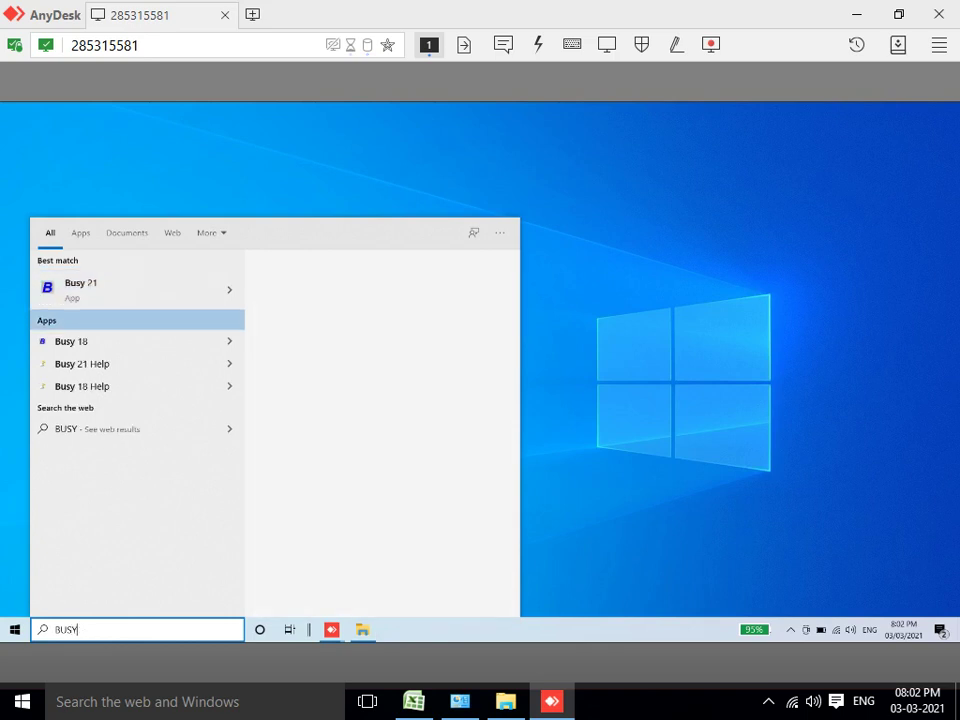
key("Return")
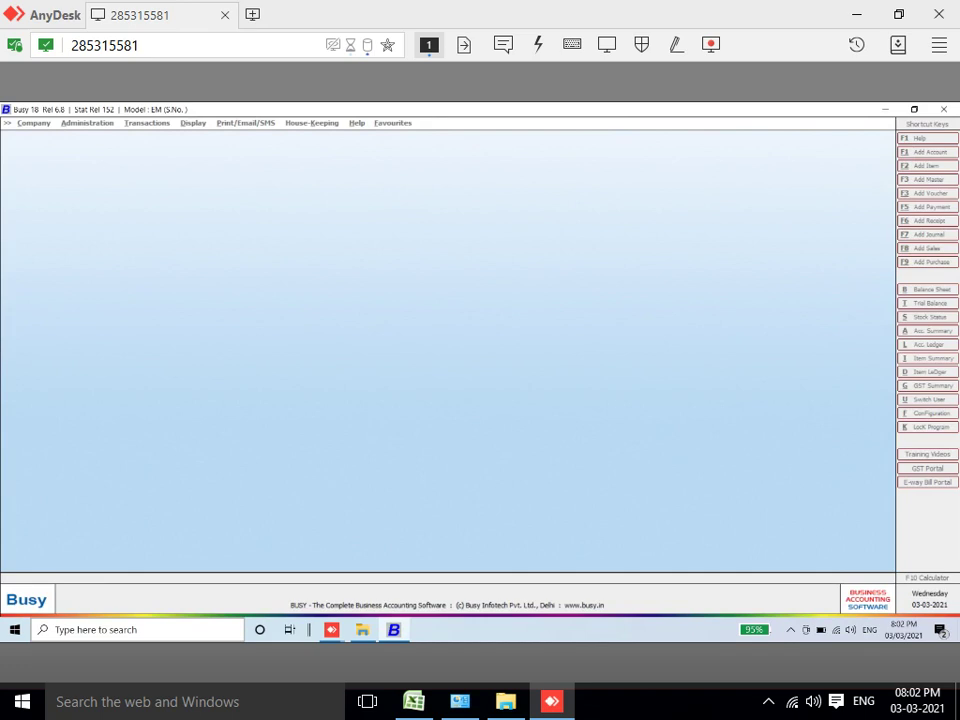
key("Return")
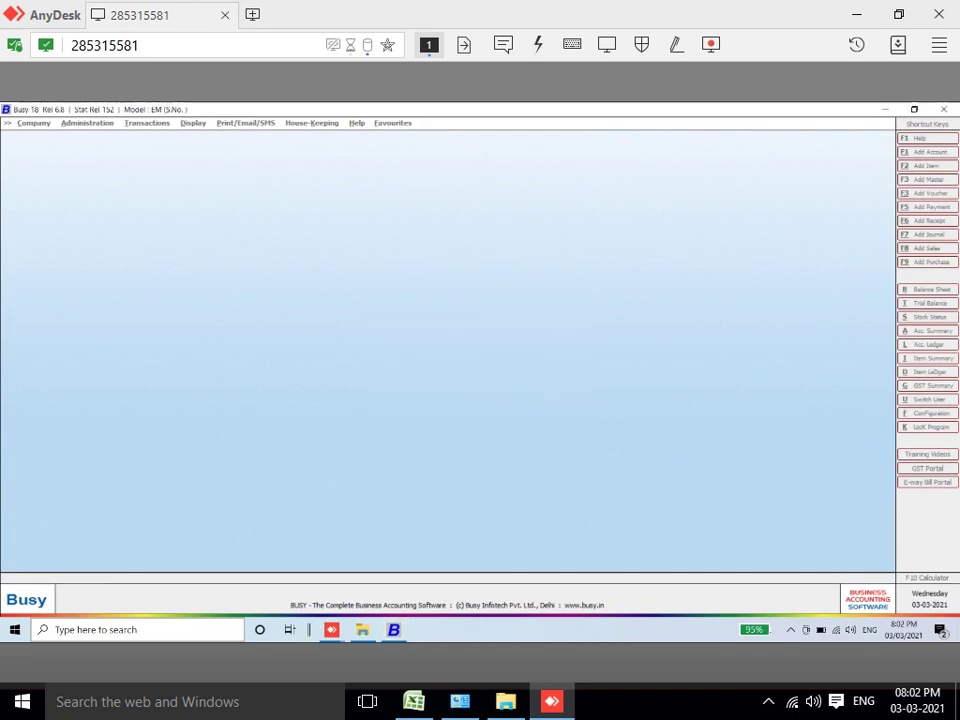
key("Return")
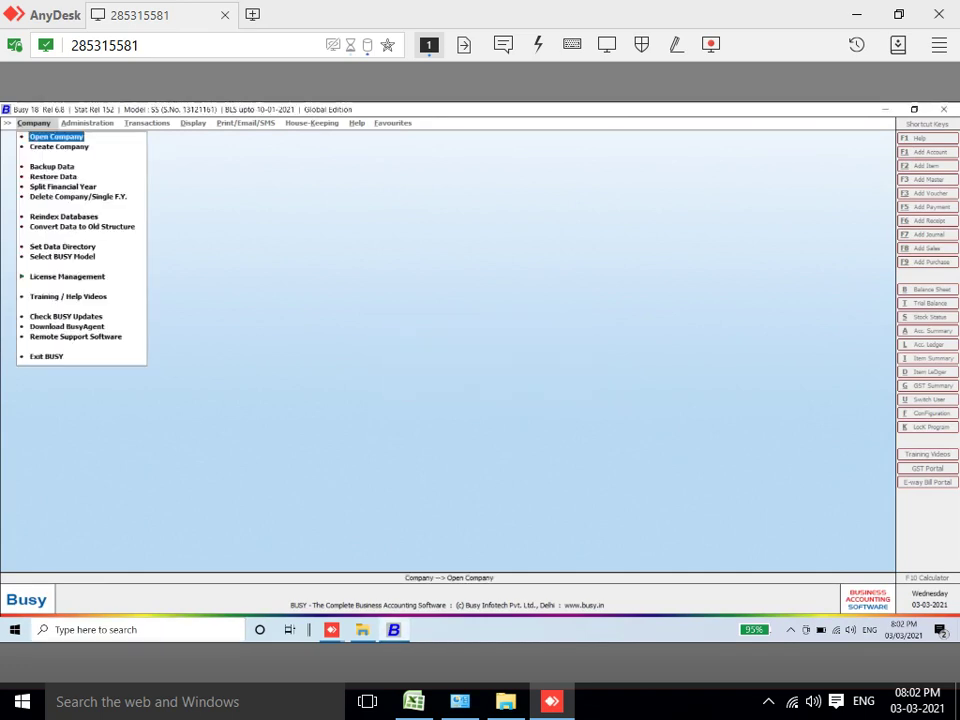
key("Down")
key("Down")
key("Down")
key("Down")
key("Down")
key("Down")
key("Down")
key("Down")
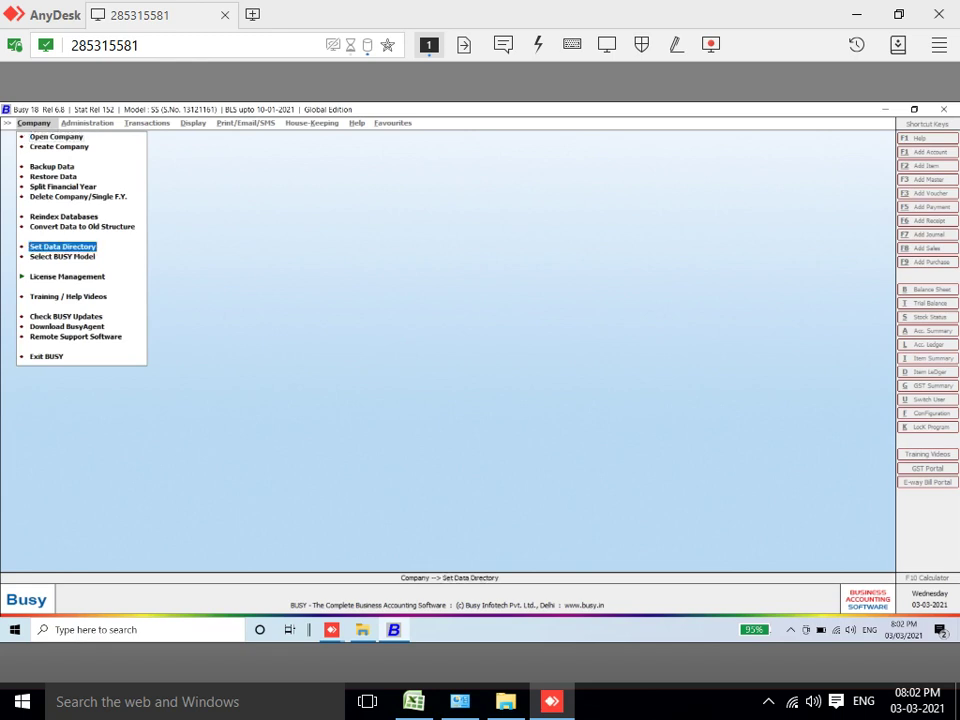
key("Return")
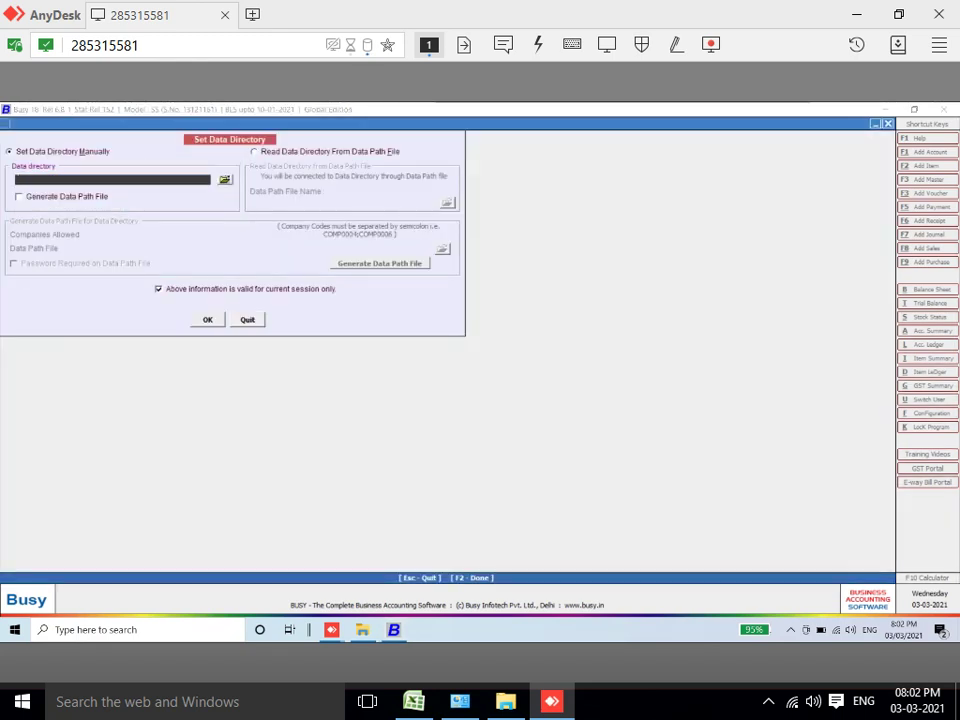
Step: Paste the server's SACHIN folder path as the data directory and open the company list
key("ctrl+v")
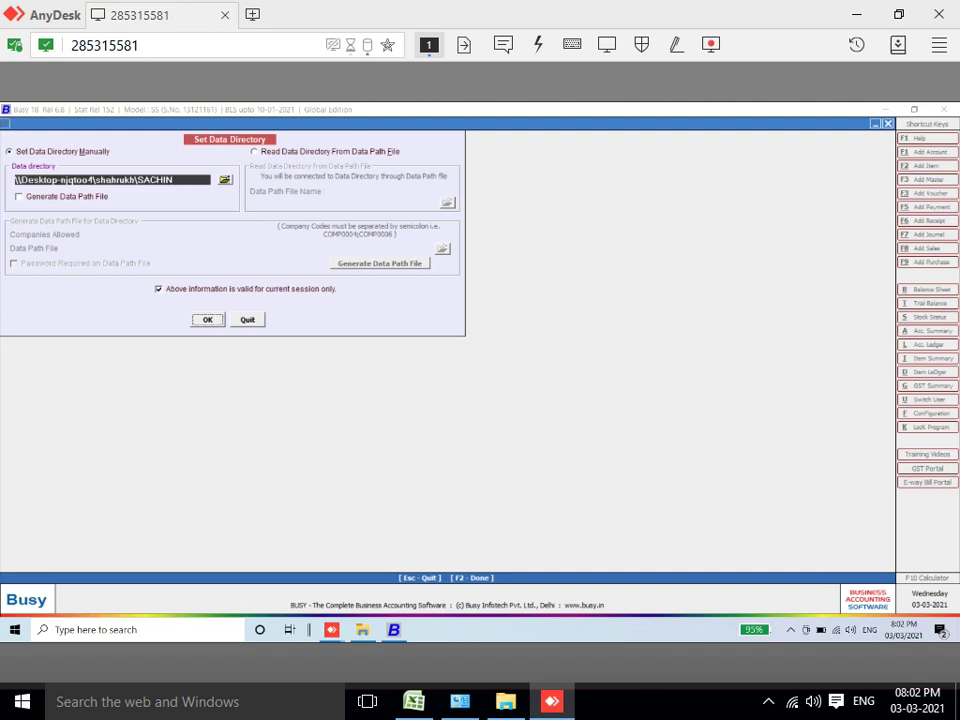
key("Return")
key("Return")
key("Home")
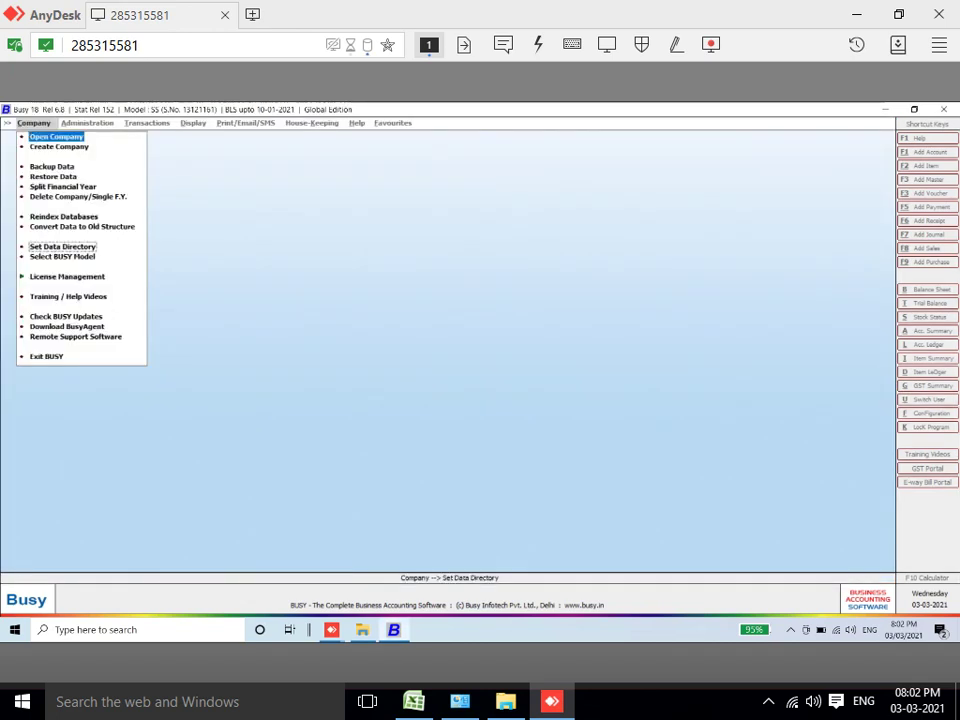
key("Return")
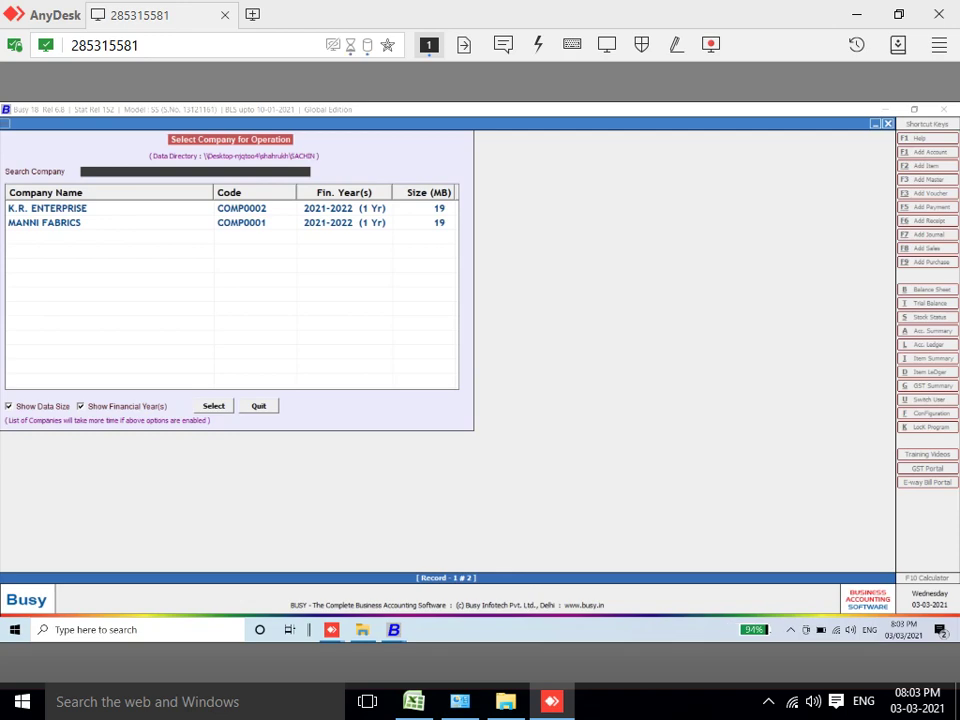
key("F1")
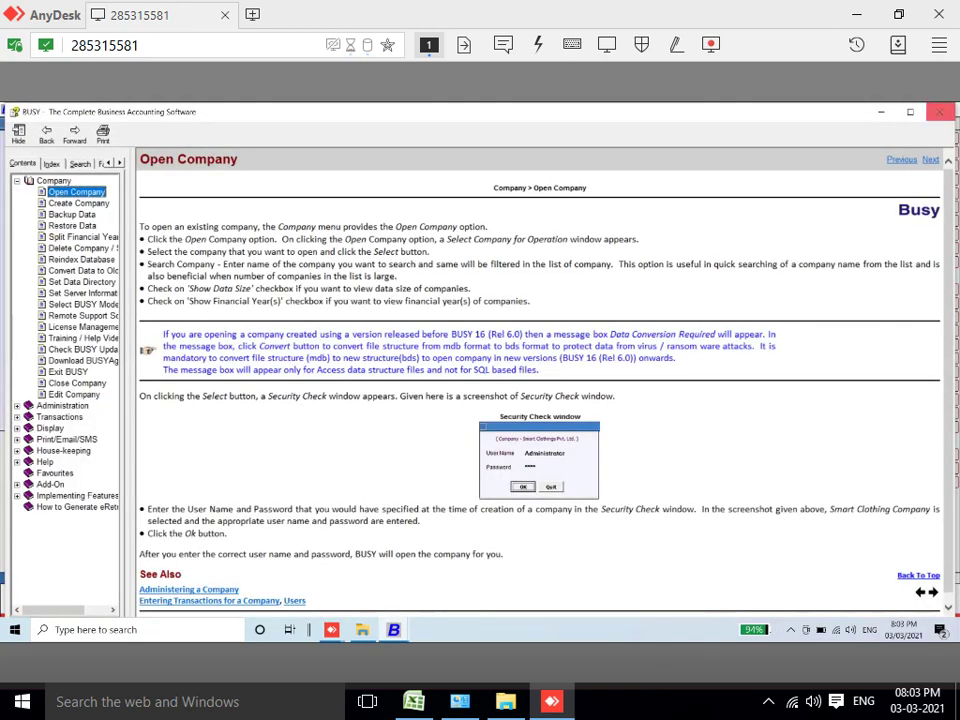
left_click(939, 111)
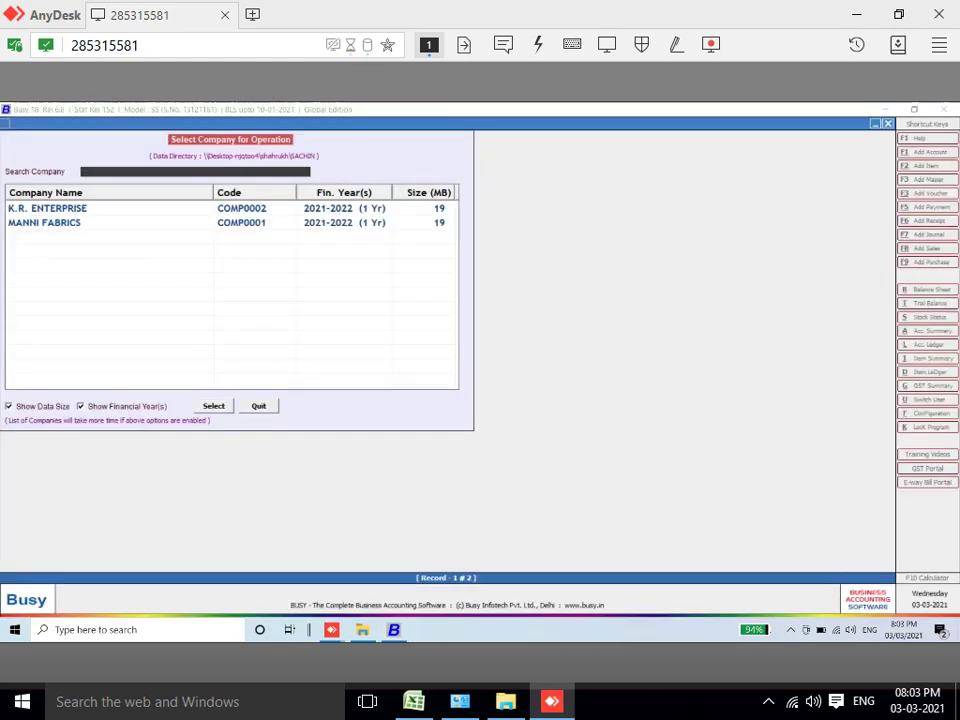
key("Escape")
key("Down")
key("Down")
key("Down")
key("Down")
key("Down")
key("Down")
key("Down")
key("Down")
key("Return")
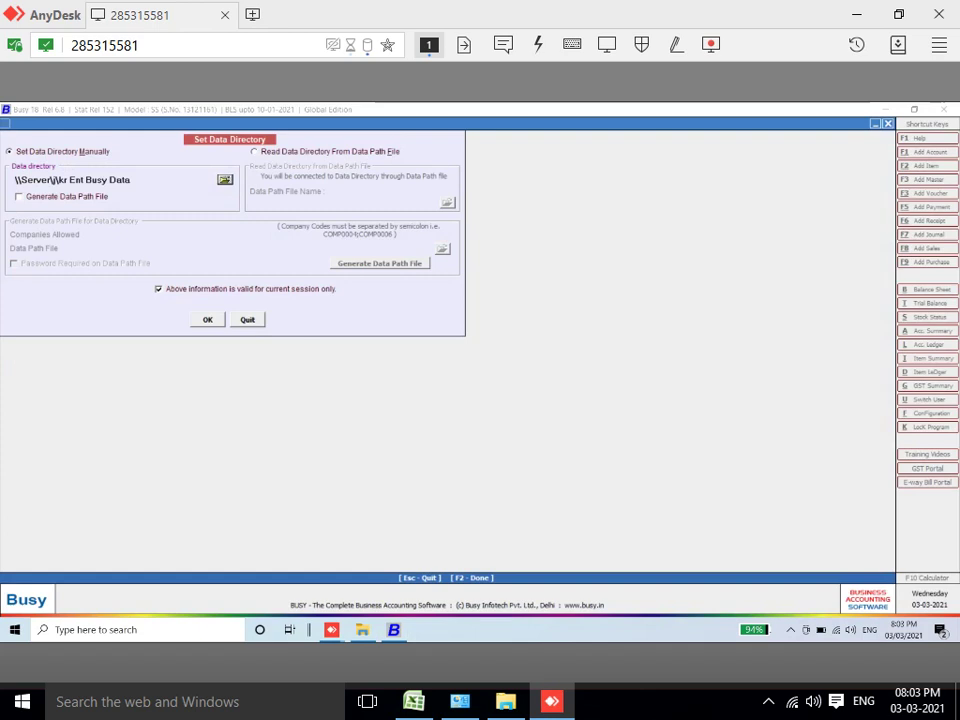
key("Tab")
key("Return")
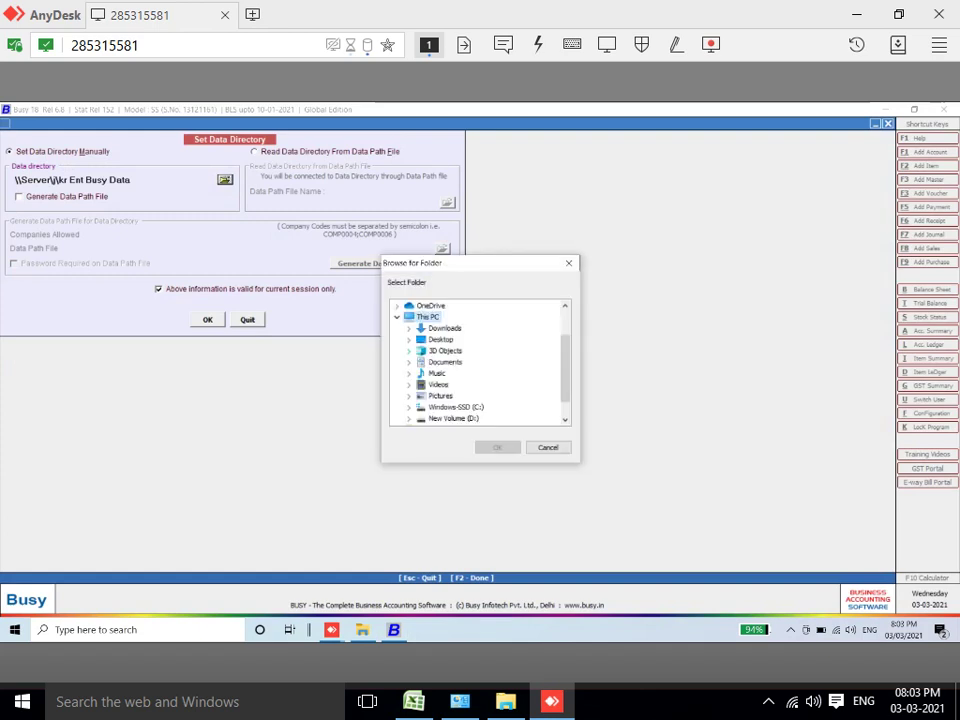
scroll(478, 362, "down", 3)
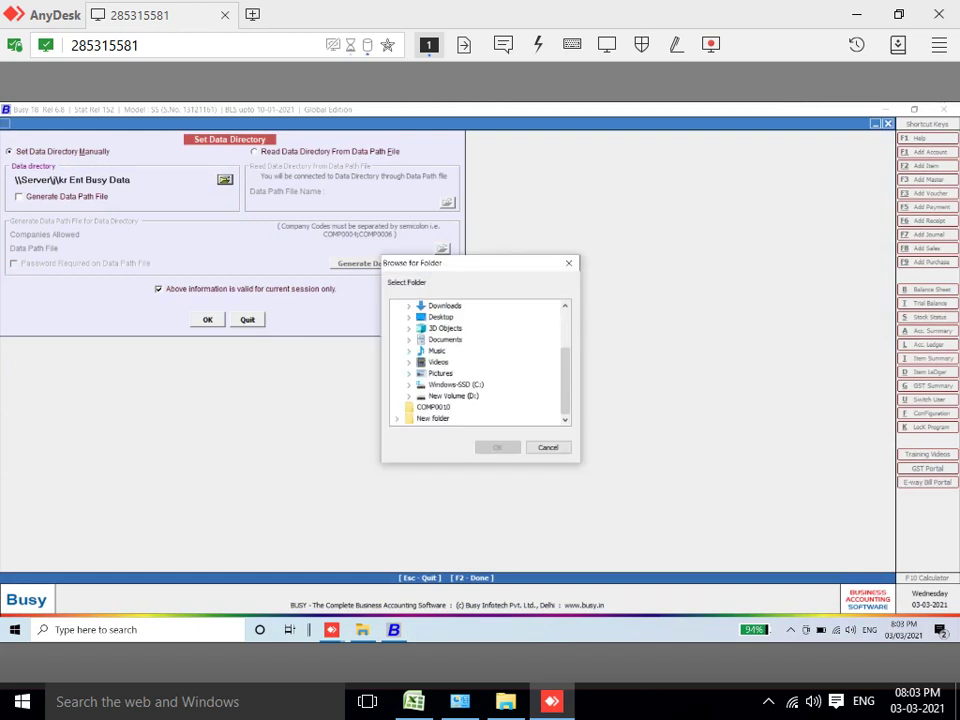
scroll(478, 362, "up", 5)
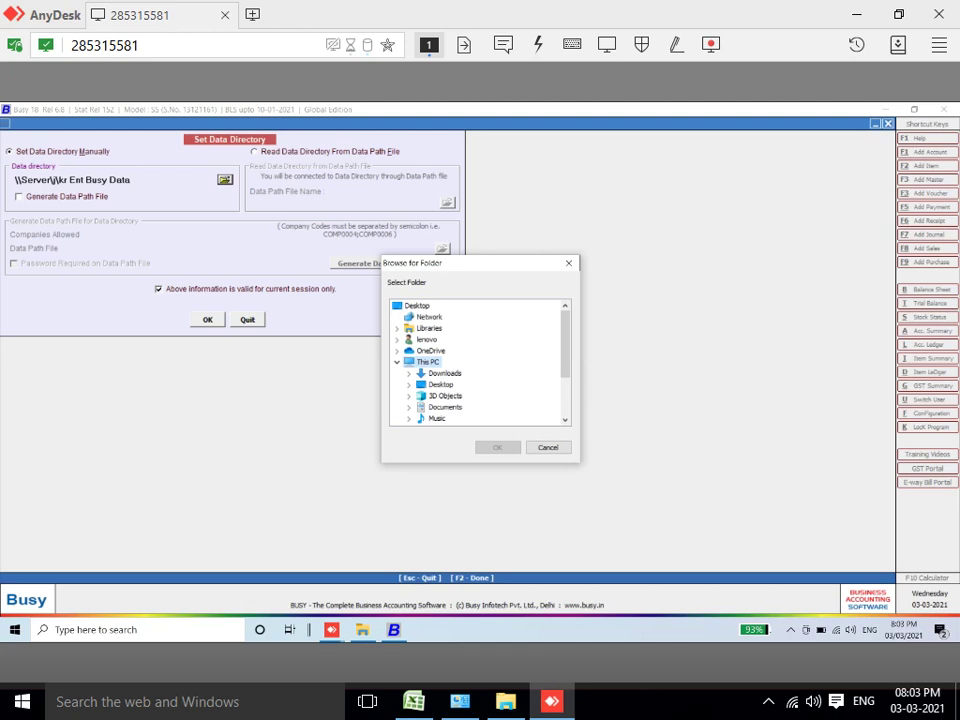
key("Escape")
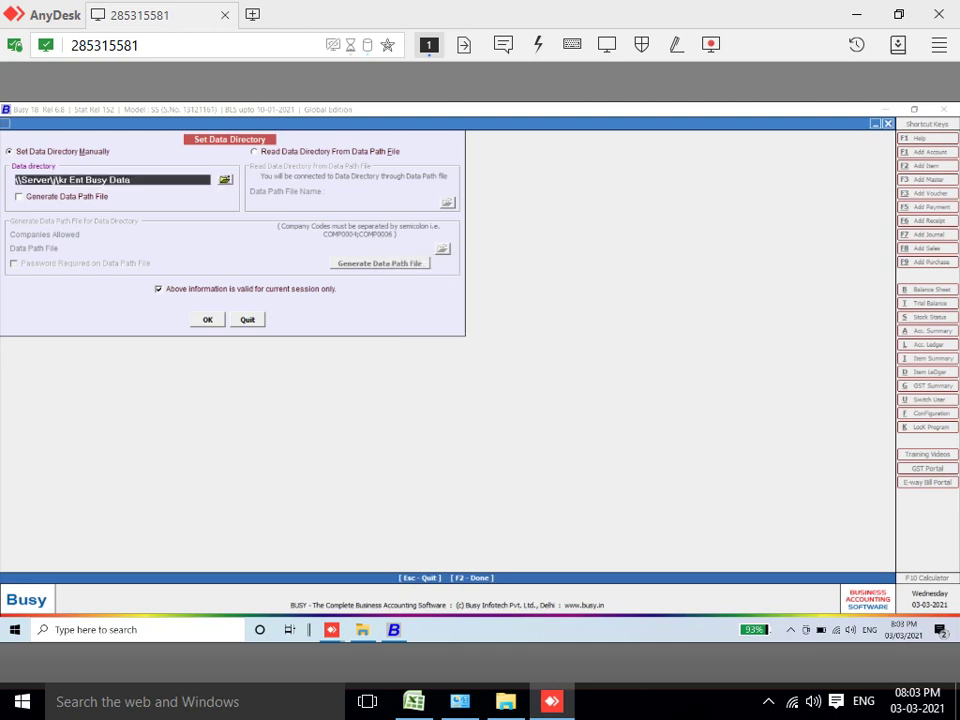
key("Escape")
key("Home")
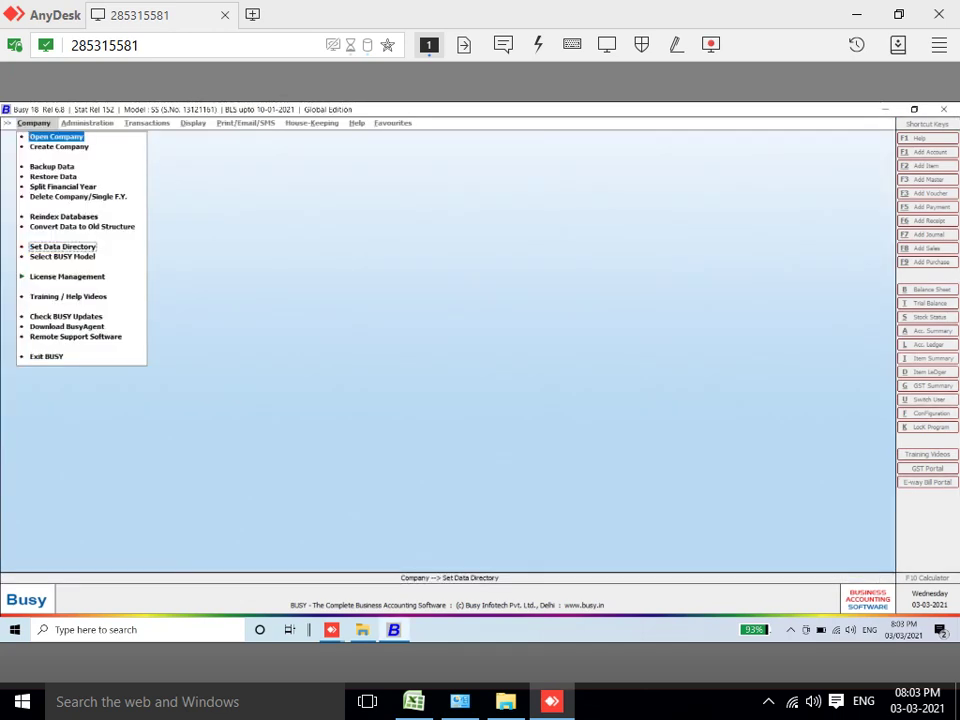
key("Return")
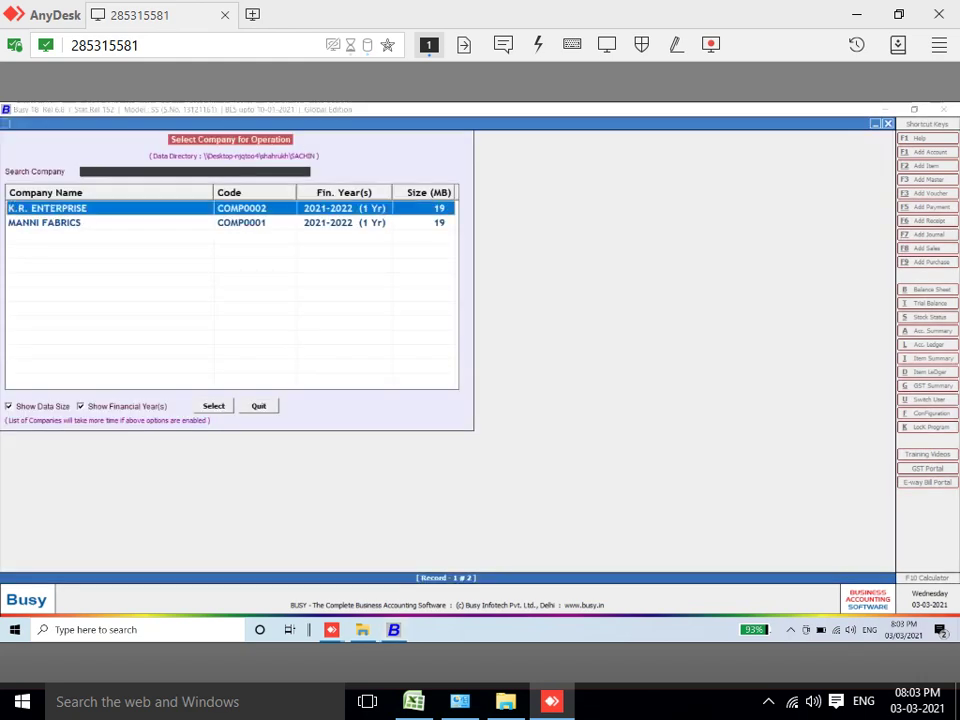
Step: Open K.R. ENTERPRISE (F.Y. 2021-22), accepting the higher-version data warning, and show the transaction types
key("Return")
key("Left")
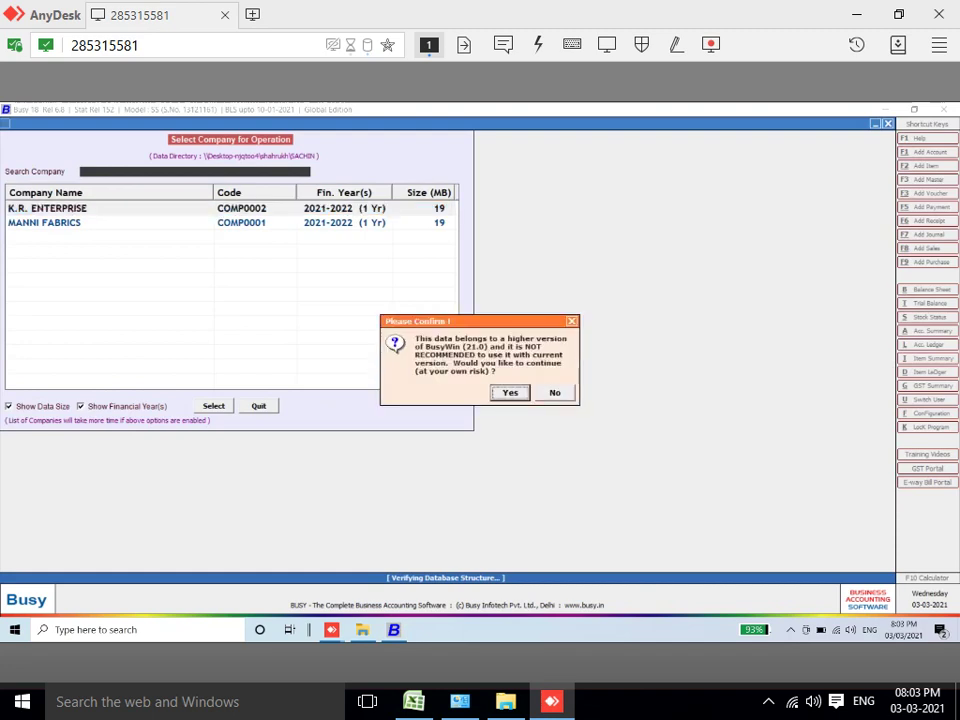
key("Return")
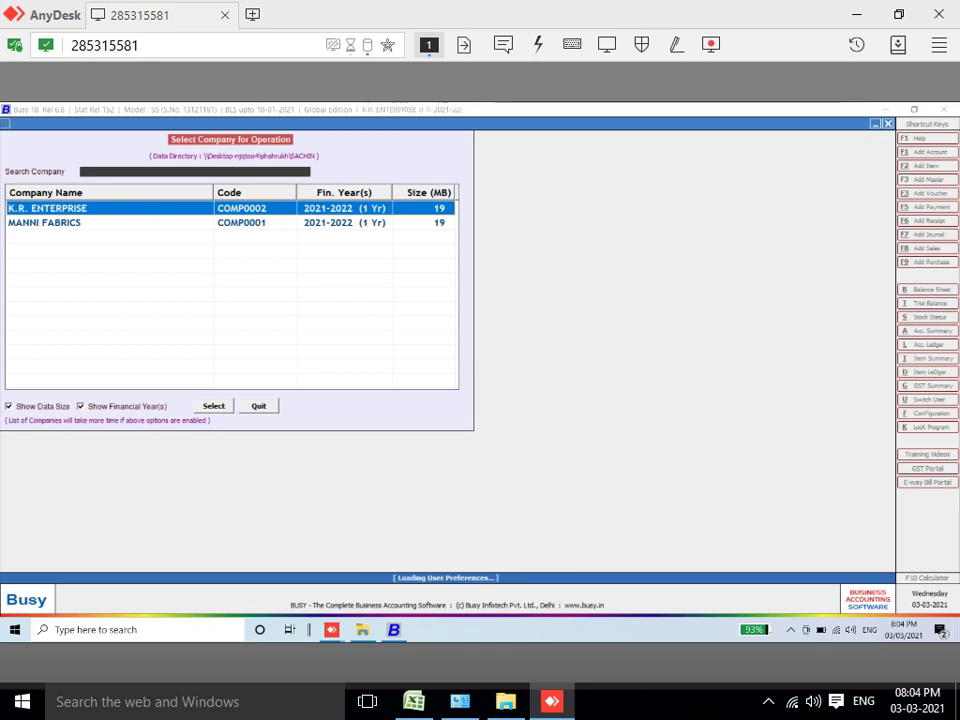
key("Right")
key("Right")
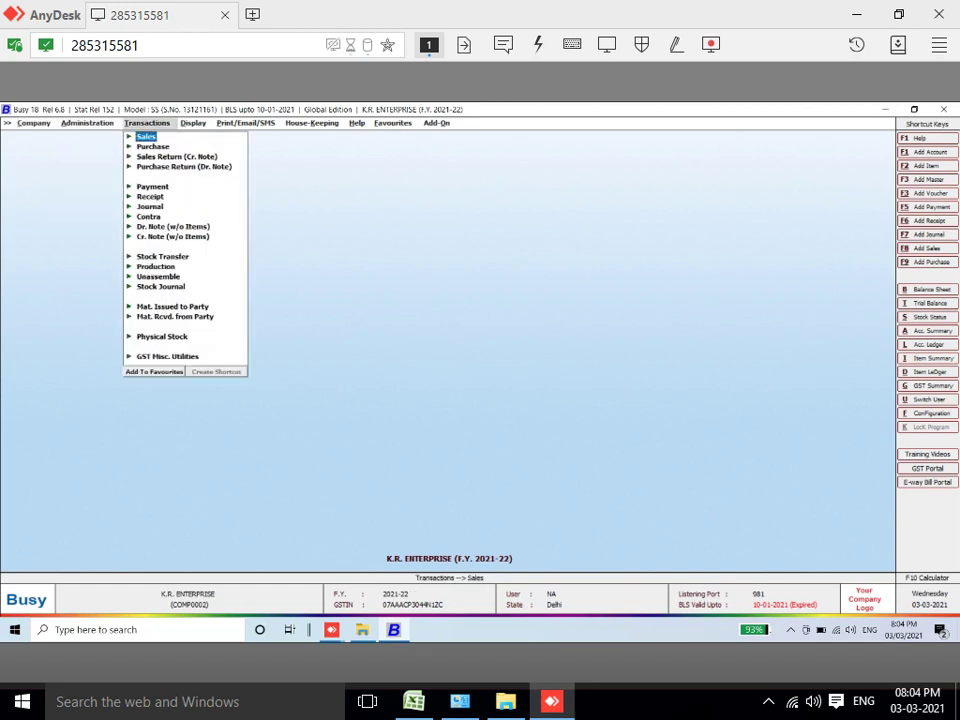
Step: Start a new sales voucher with default series, date and number after finding none to modify
key("Right")
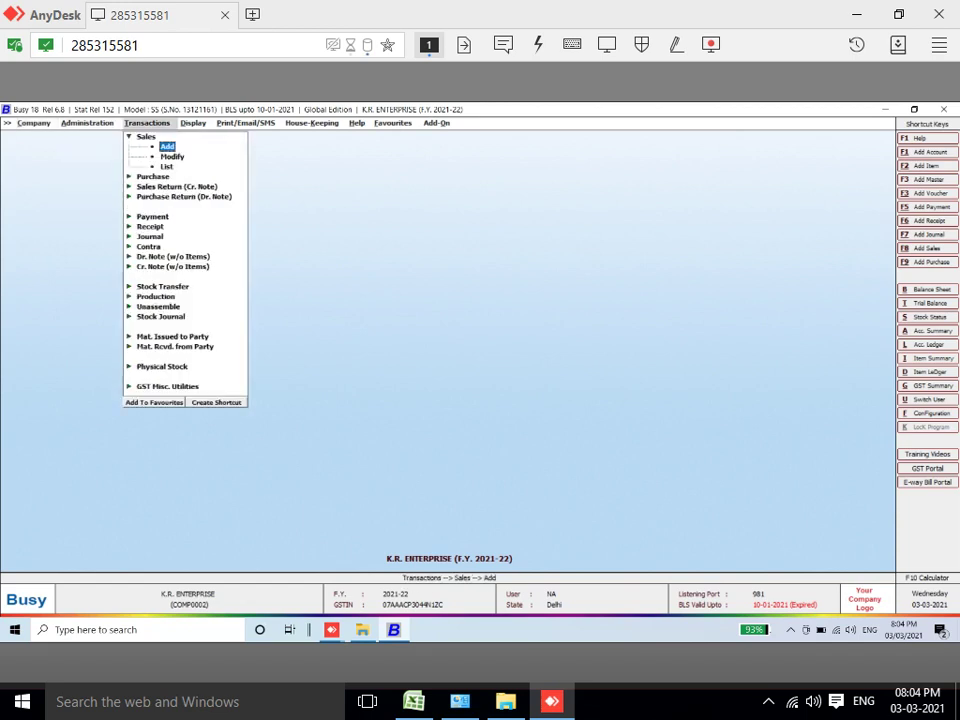
key("Up")
key("Down")
key("Down")
key("Return")
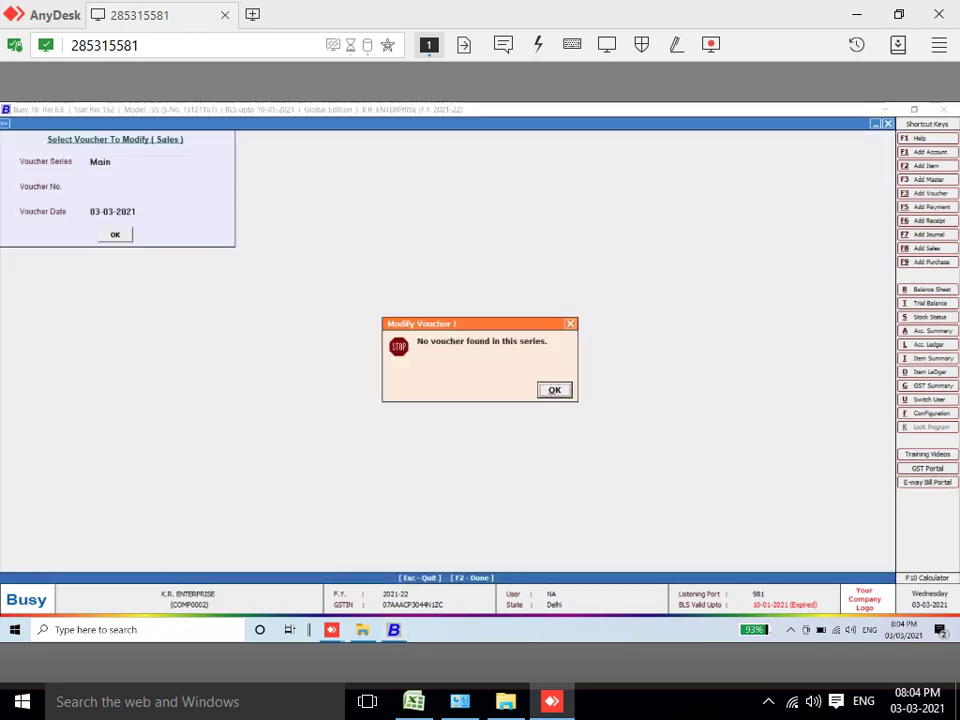
key("Return")
key("Escape")
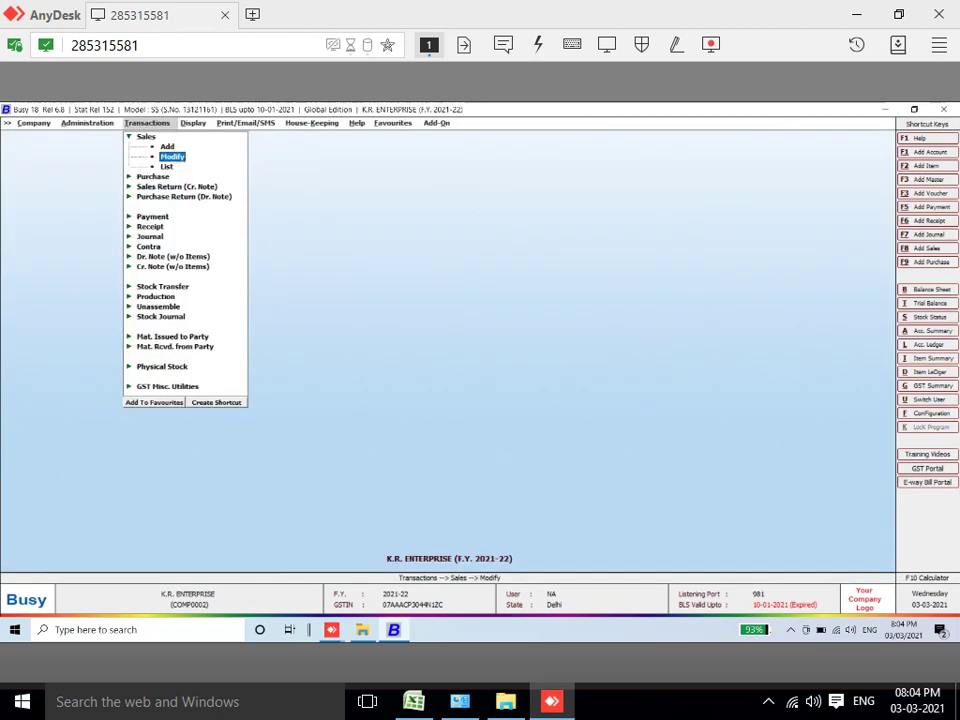
key("Up")
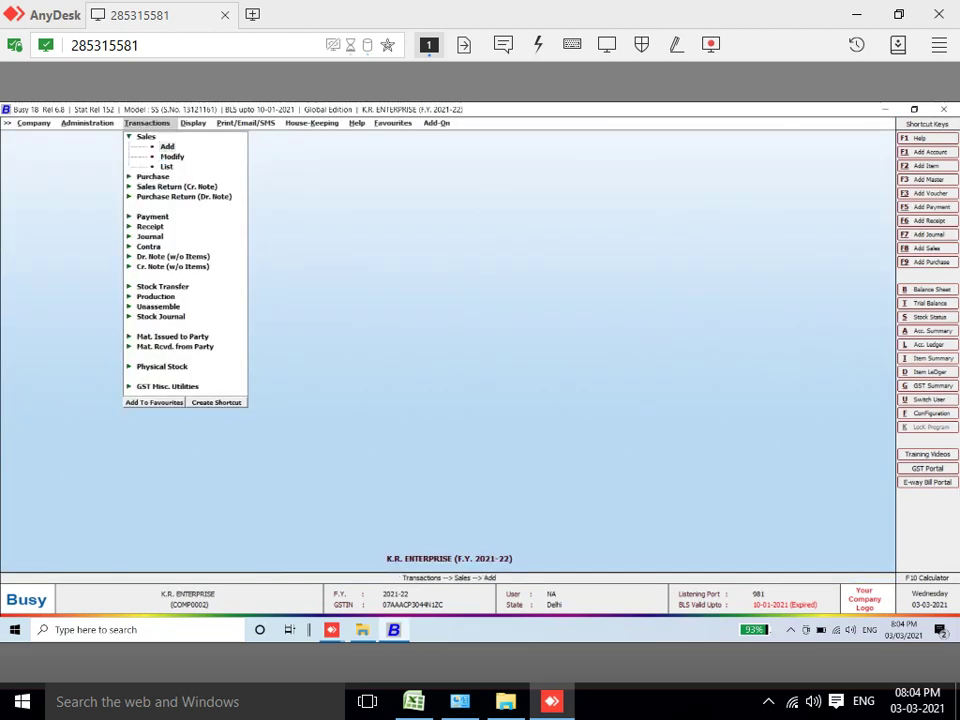
key("Return")
key("Return")
key("Return")
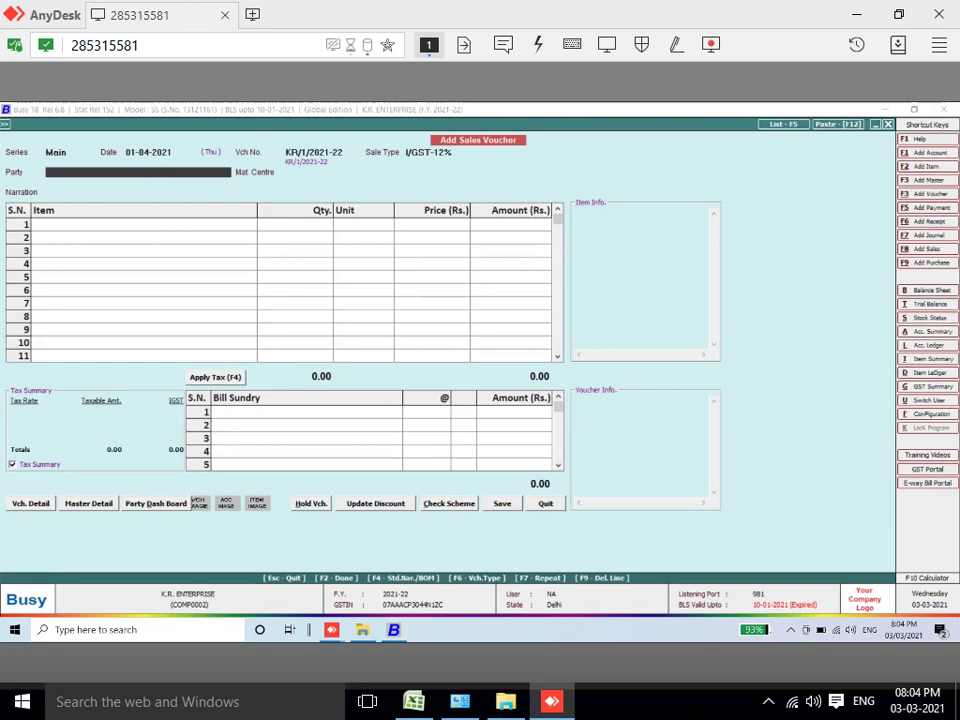
key("Return")
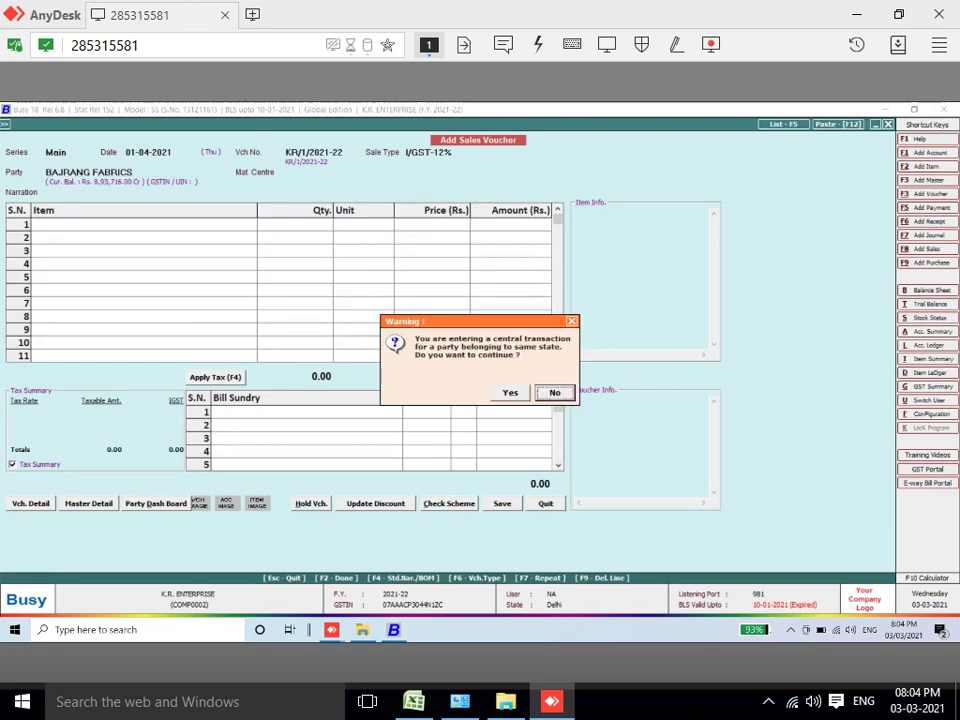
key("Return")
Step: Enter sale type L/GST-12% and 10 Pcs of STOCK at 1,500, then save the 16,800.00 voucher
type("12")
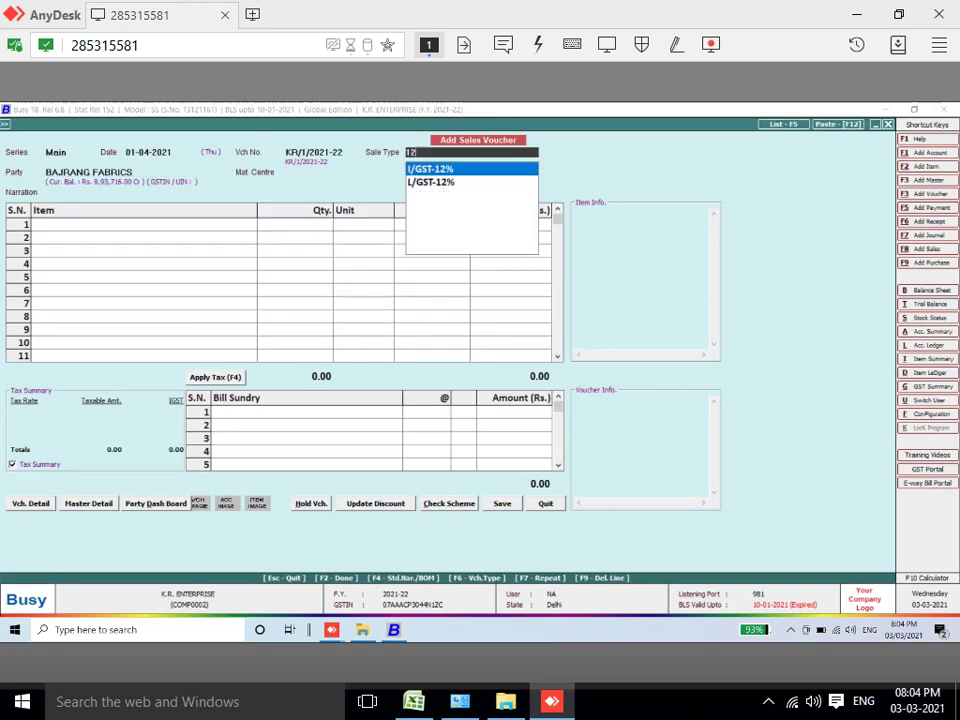
key("Down")
key("Return")
key("Return")
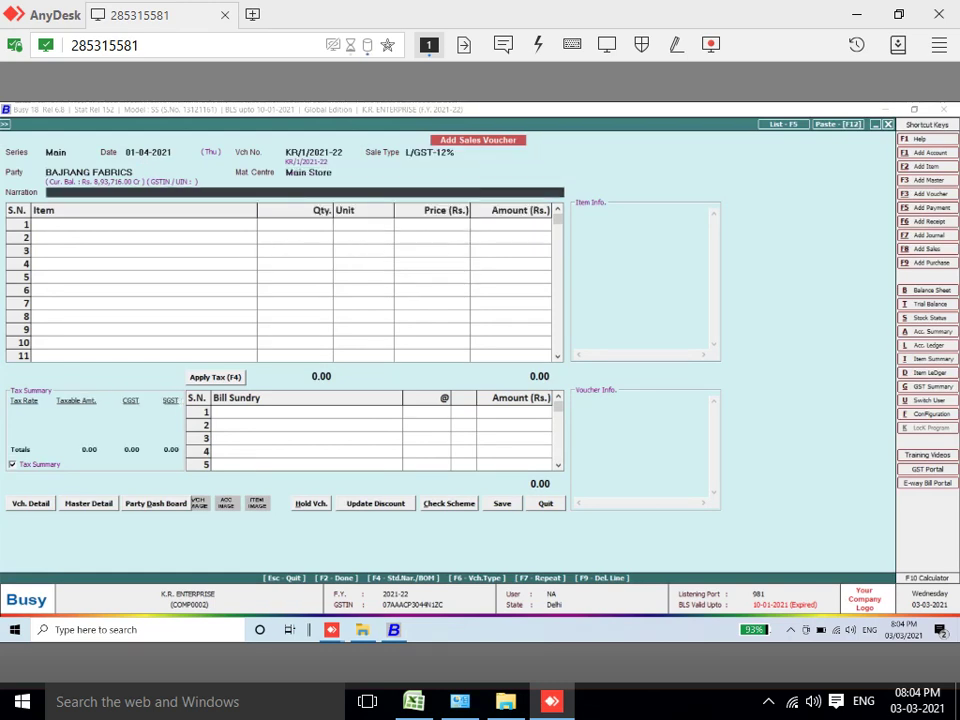
key("Return")
key("Return")
type("10")
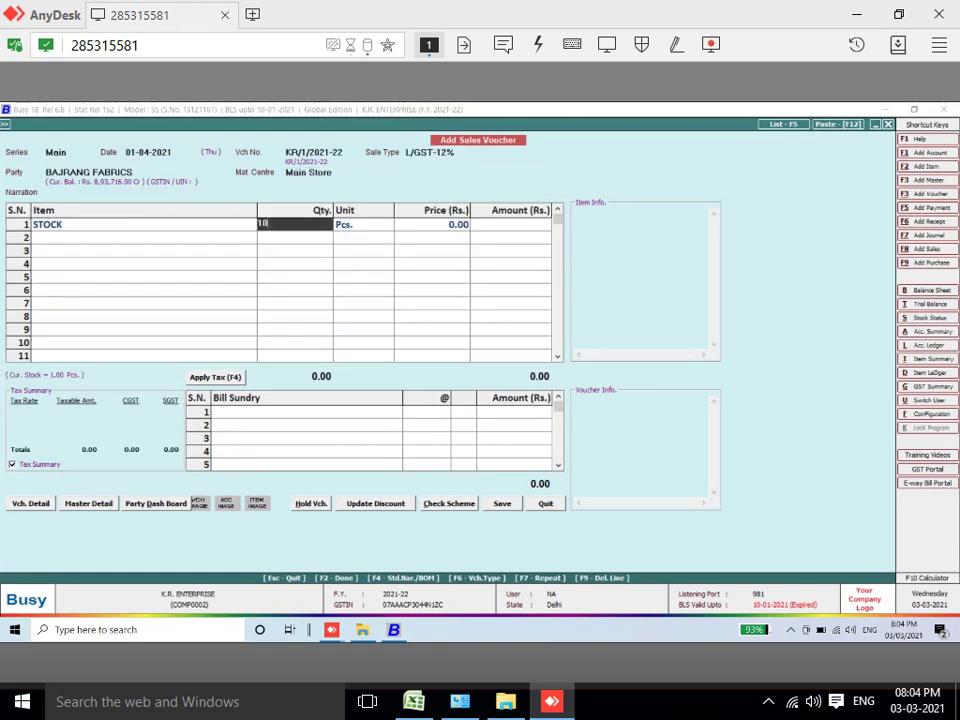
key("Return")
key("Return")
key("Return")
type("1,50")
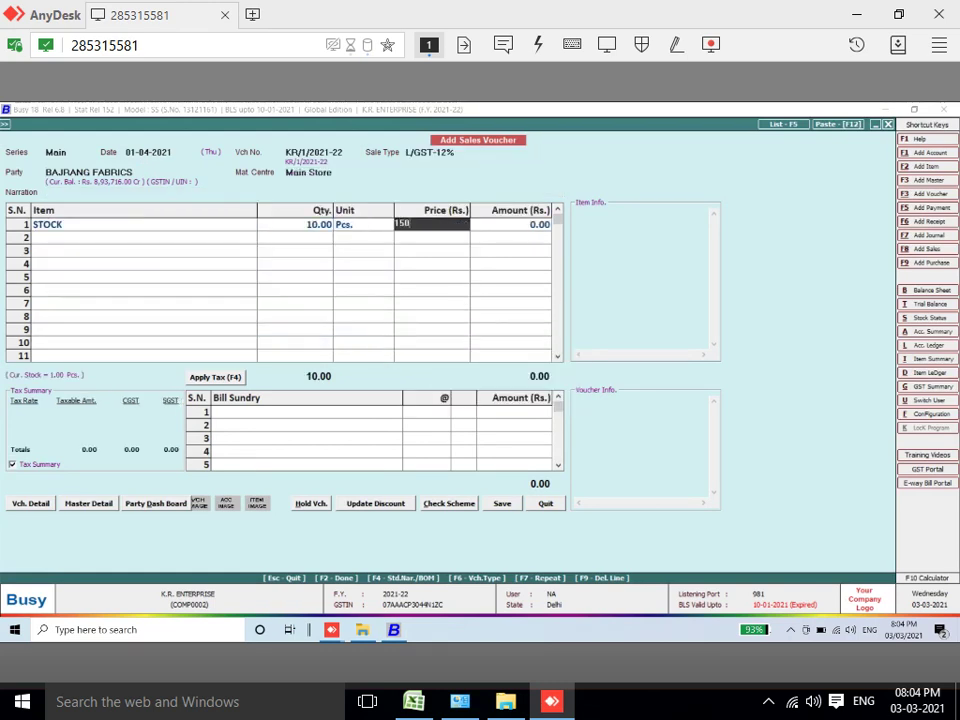
type("0")
key("Return")
key("Return")
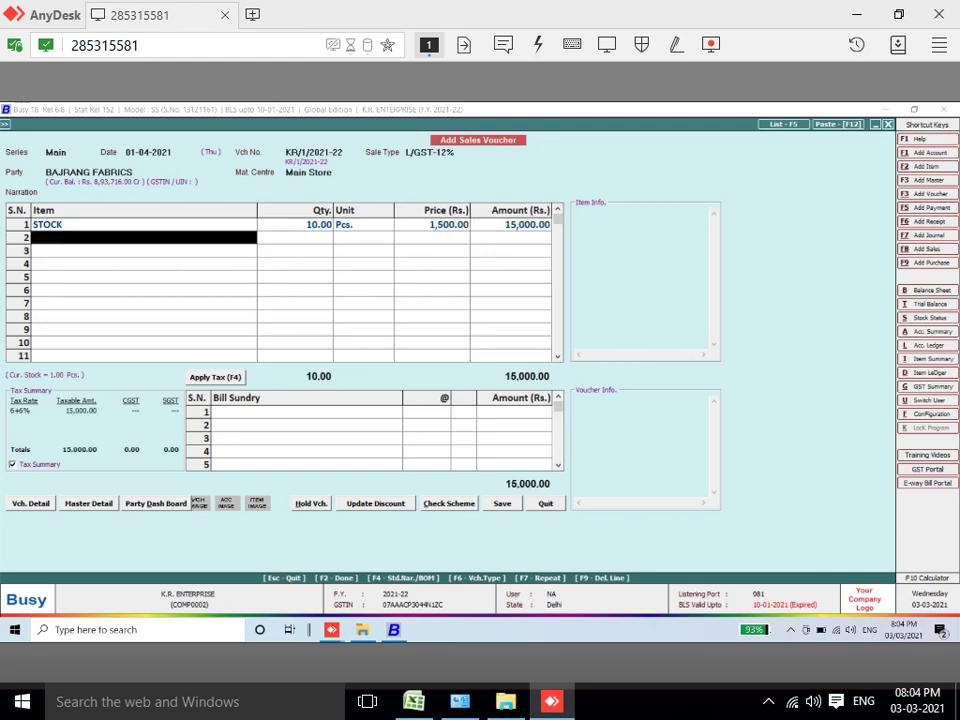
key("Return")
key("Return")
key("Return")
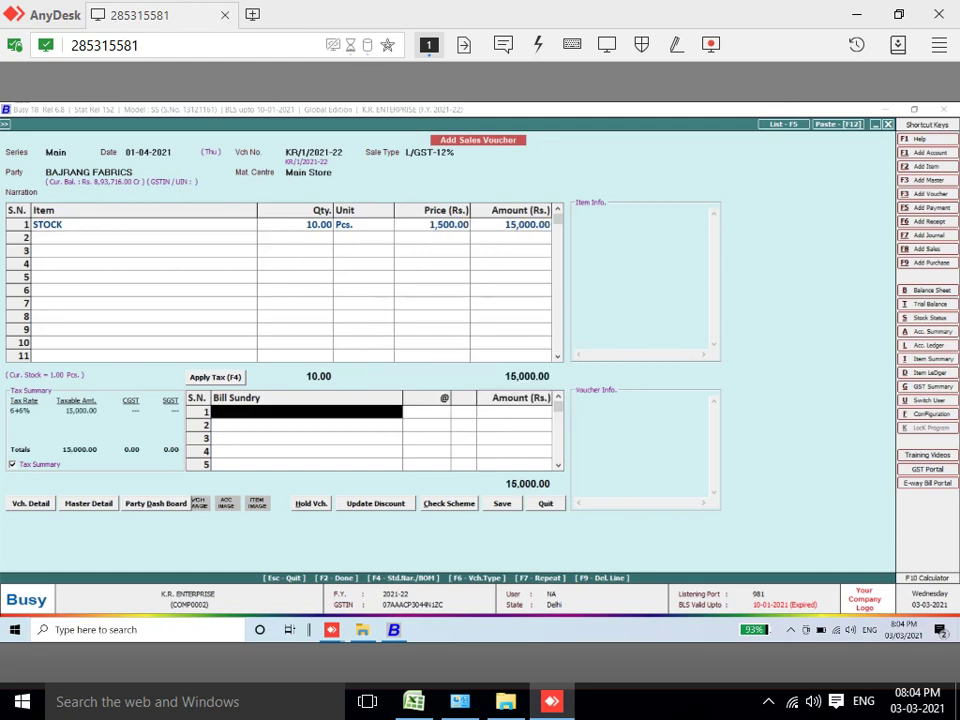
key("Return")
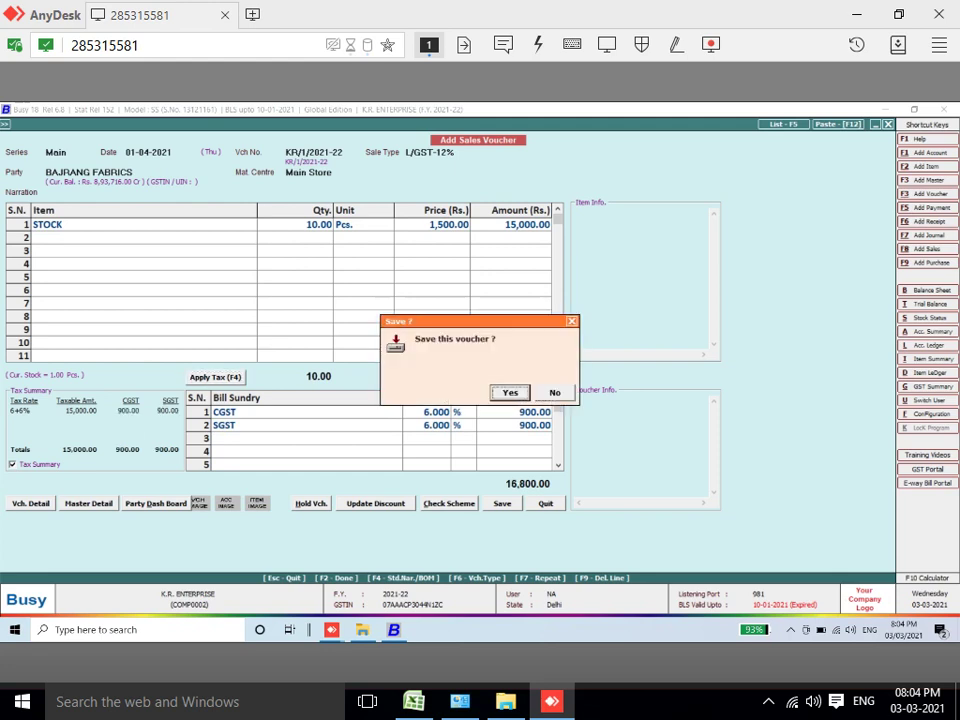
key("Return")
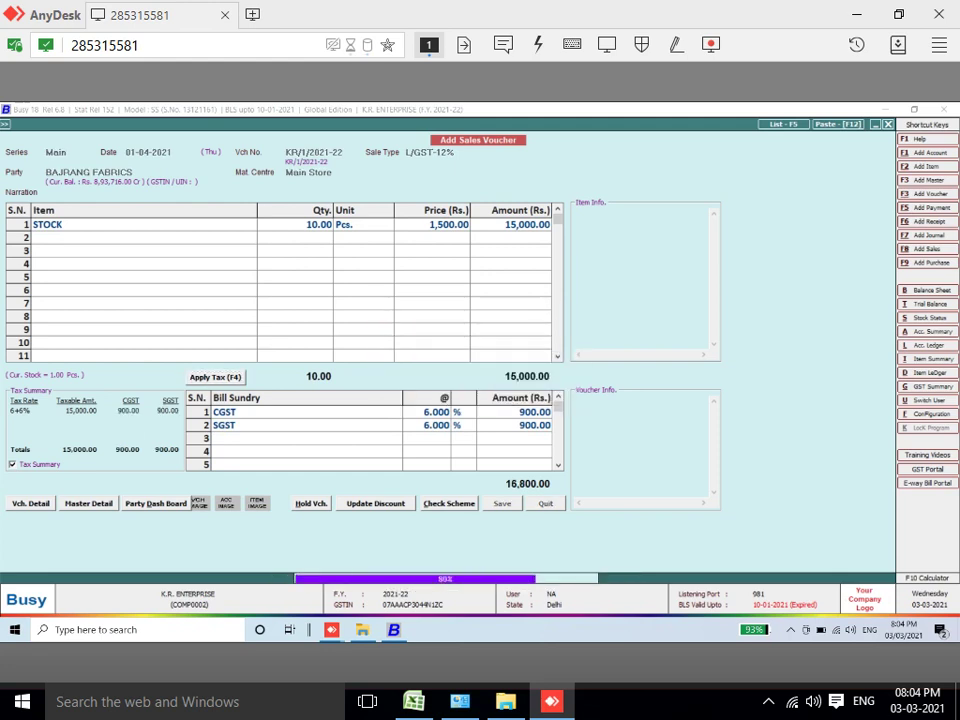
key("Return")
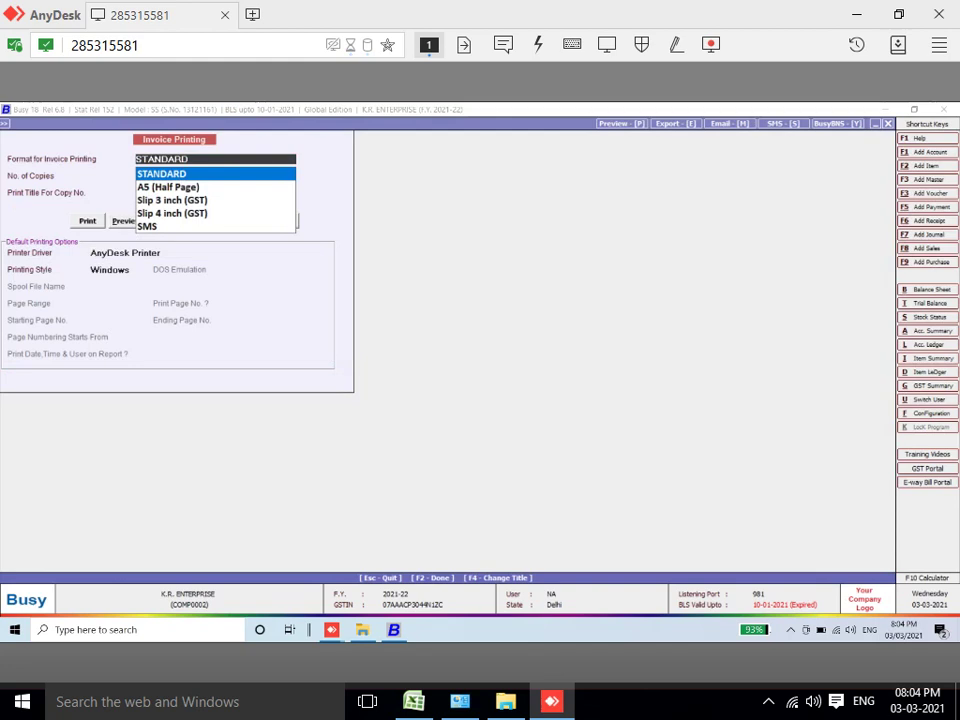
Step: Use the STANDARD invoice format with the \\Desktop-njqtoo4\AnyDesk Printer driver
key("Return")
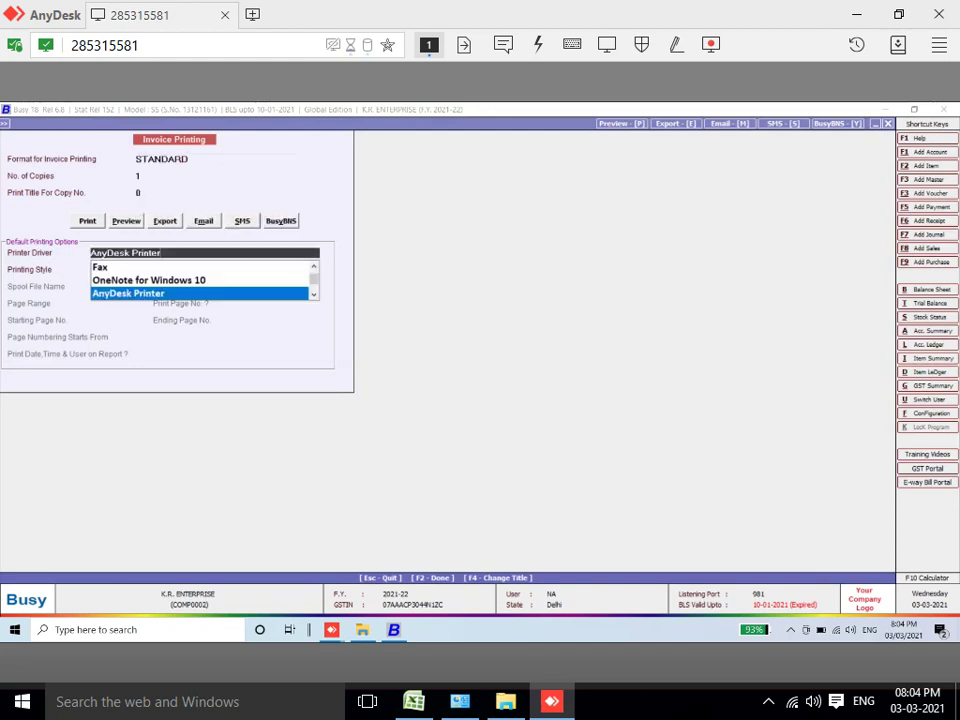
key("Down")
key("Down")
key("Down")
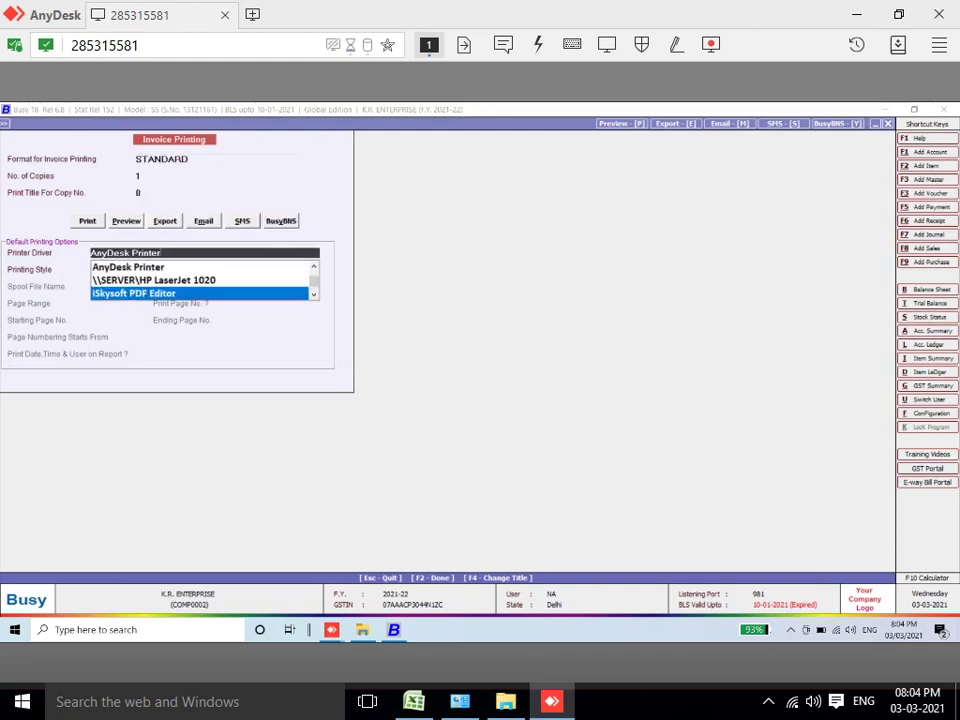
key("Down")
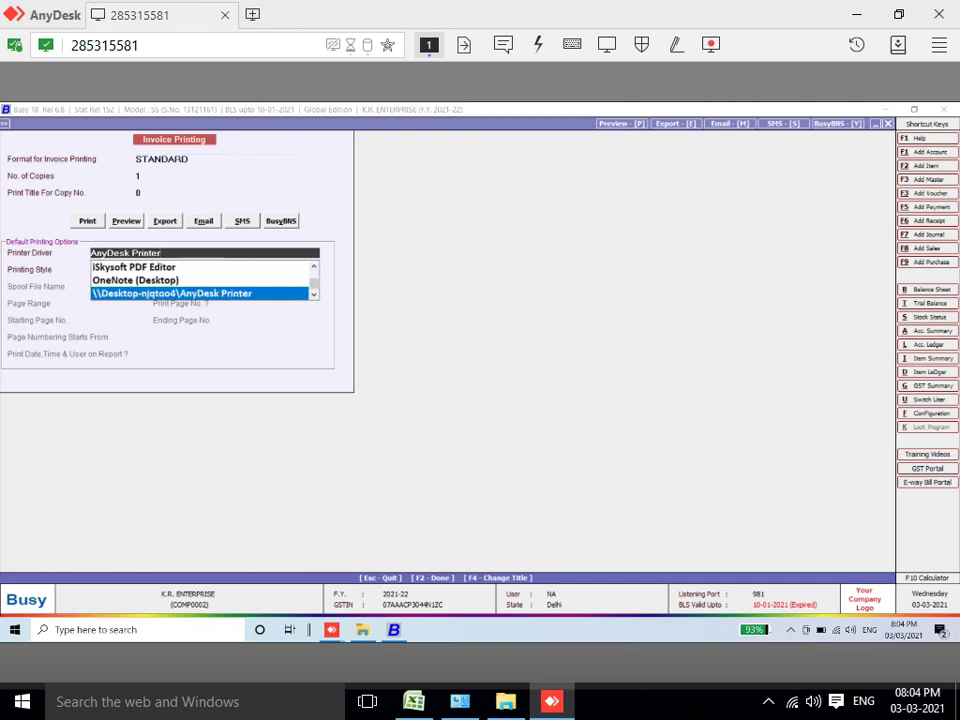
key("Return")
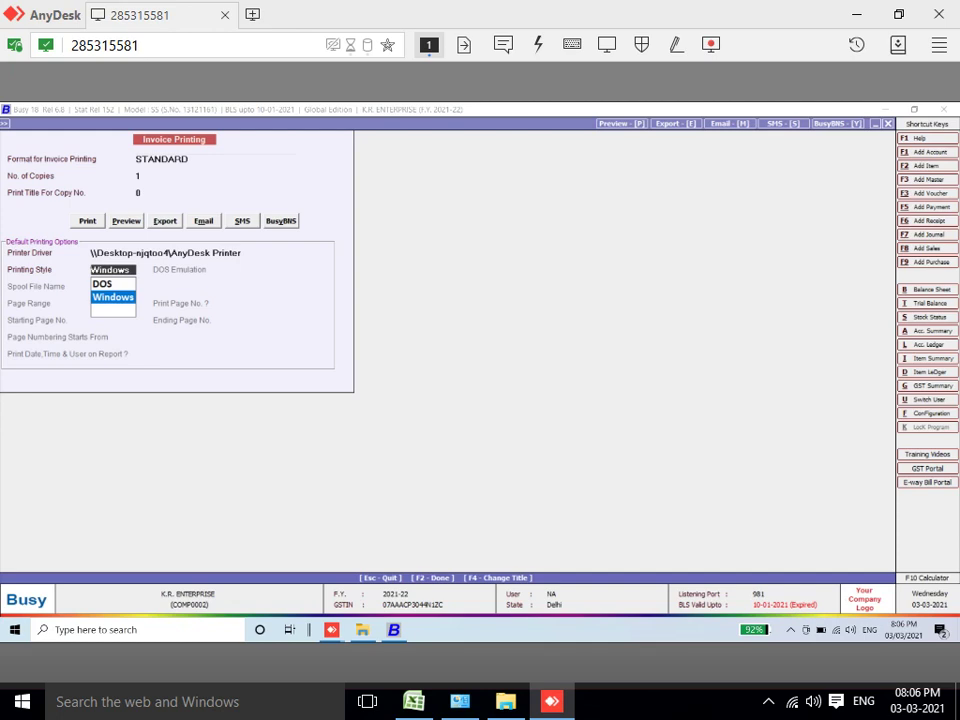
Step: Leave the voucher, close the K.R. ENTERPRISE company and exit Busy on the remote PC
key("Escape")
key("Escape")
key("Escape")
key("Escape")
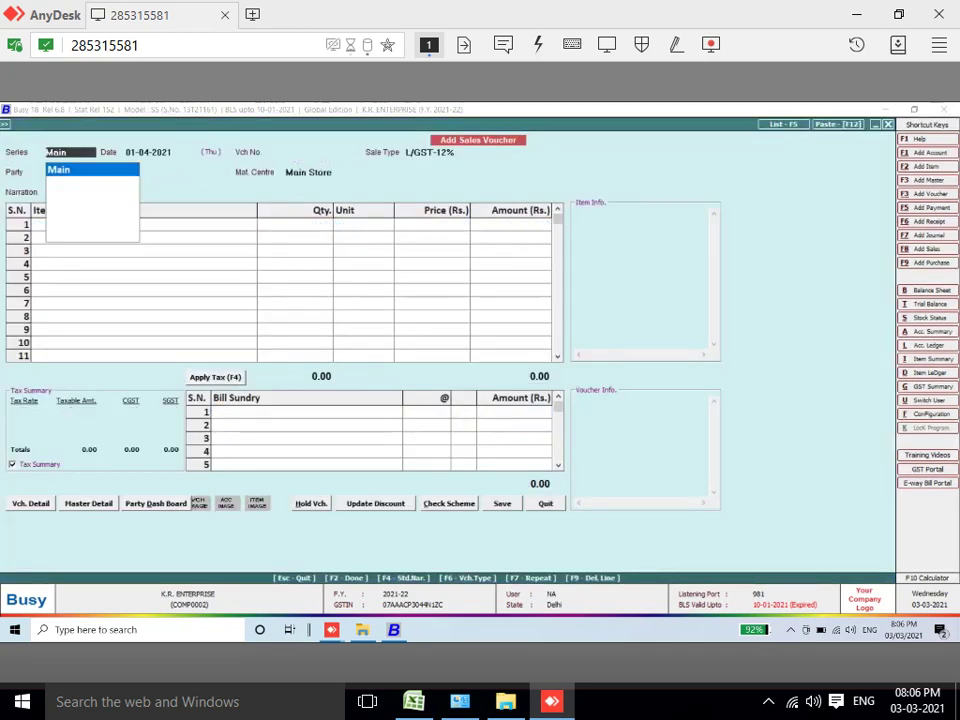
key("Left")
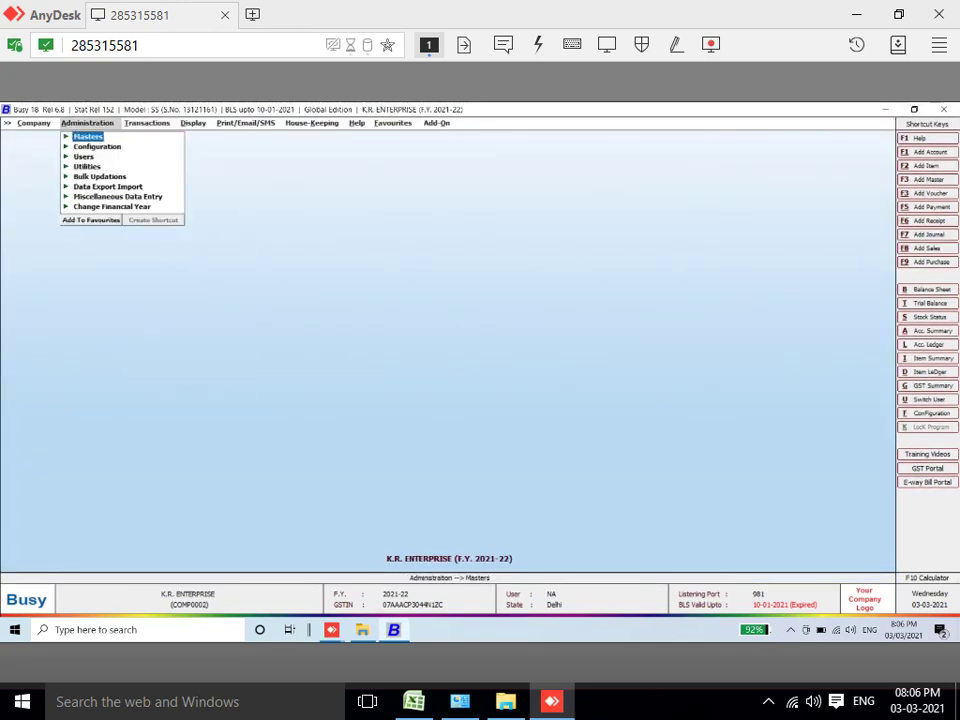
key("Left")
key("Return")
key("Up")
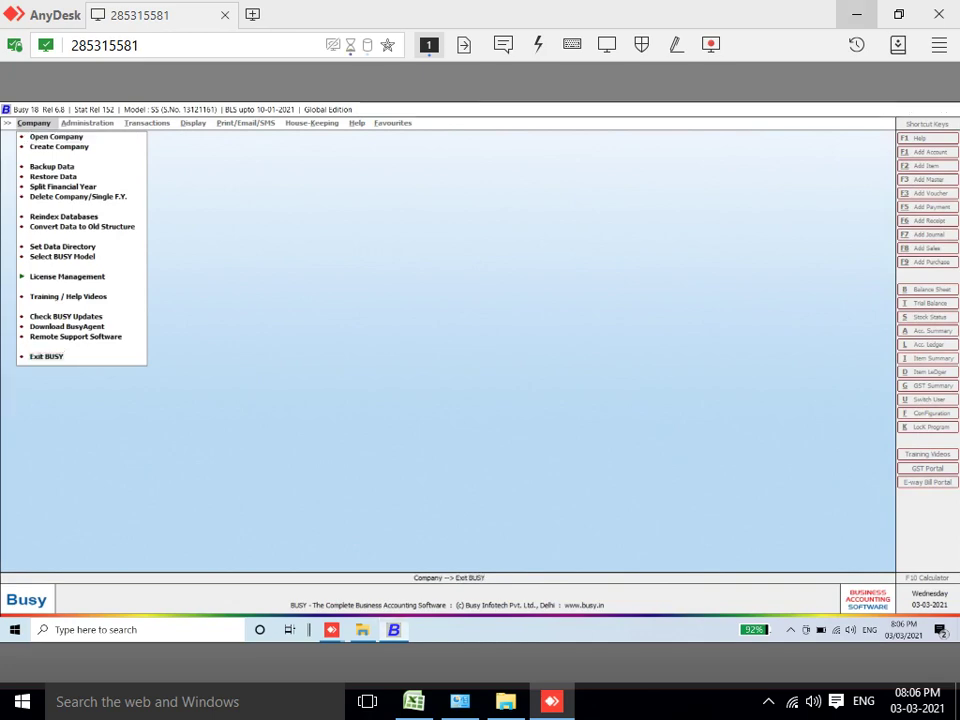
key("Return")
Step: Back on the local PC, close the DESKTOP-NJQTOO4 network shares window
key("alt+Tab")
key("Down")
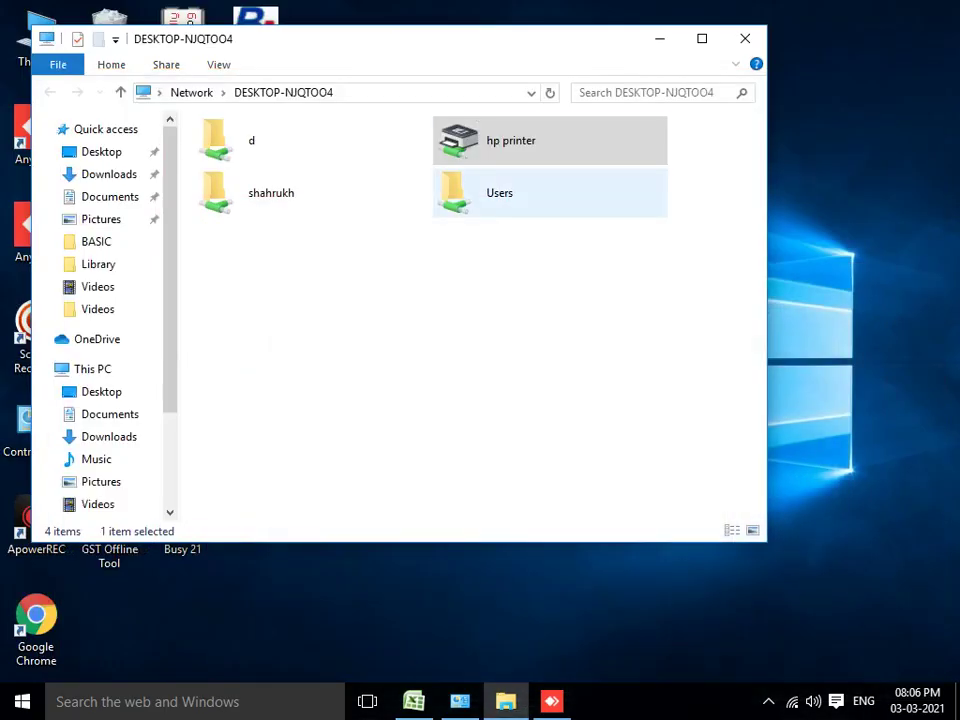
key("Left")
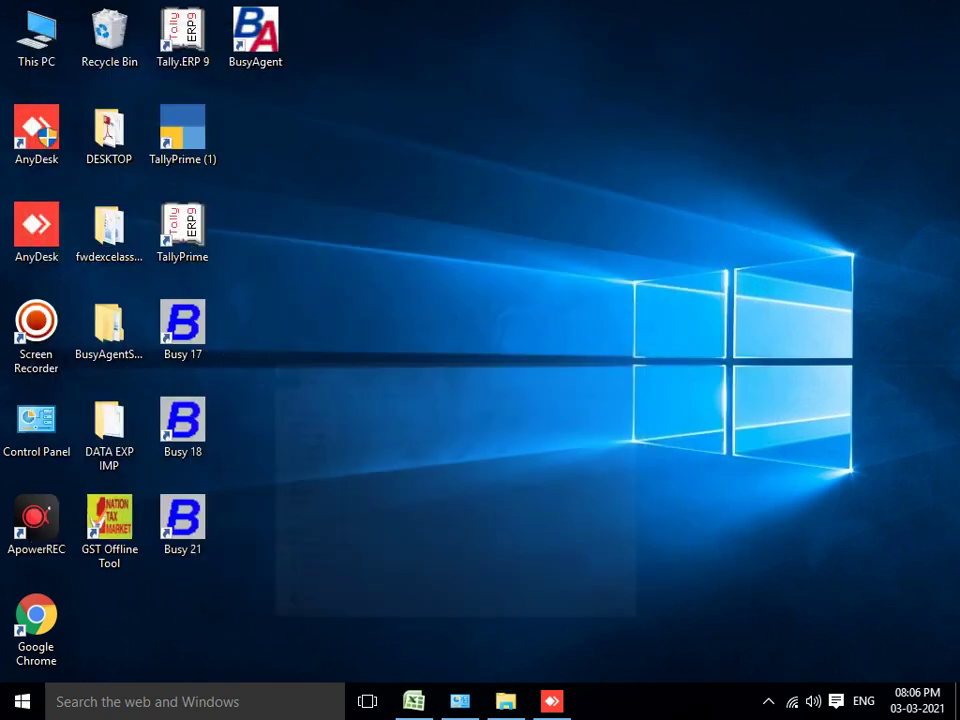
key("alt+F4")
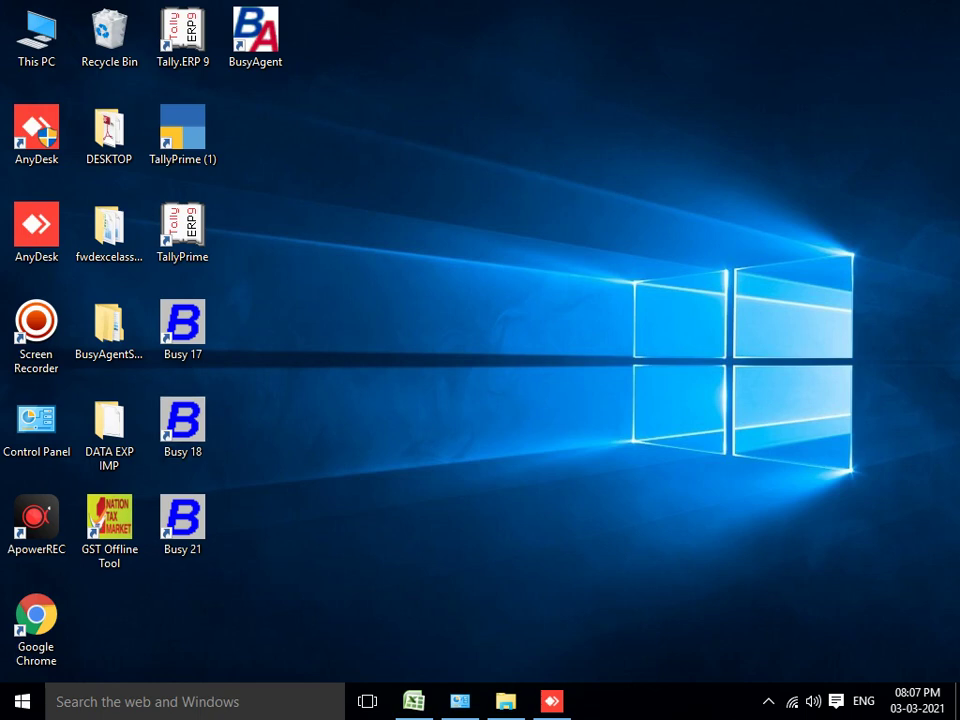
Step: Launch the local Busy 18 and set its data directory to D:\DATA
double_click(182, 425)
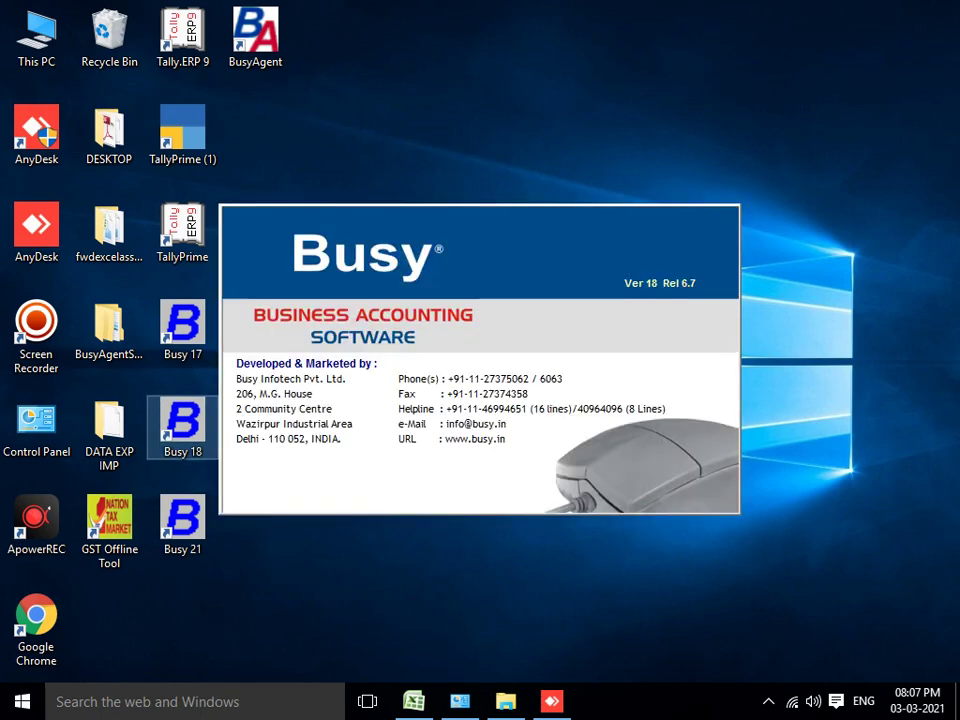
key("Return")
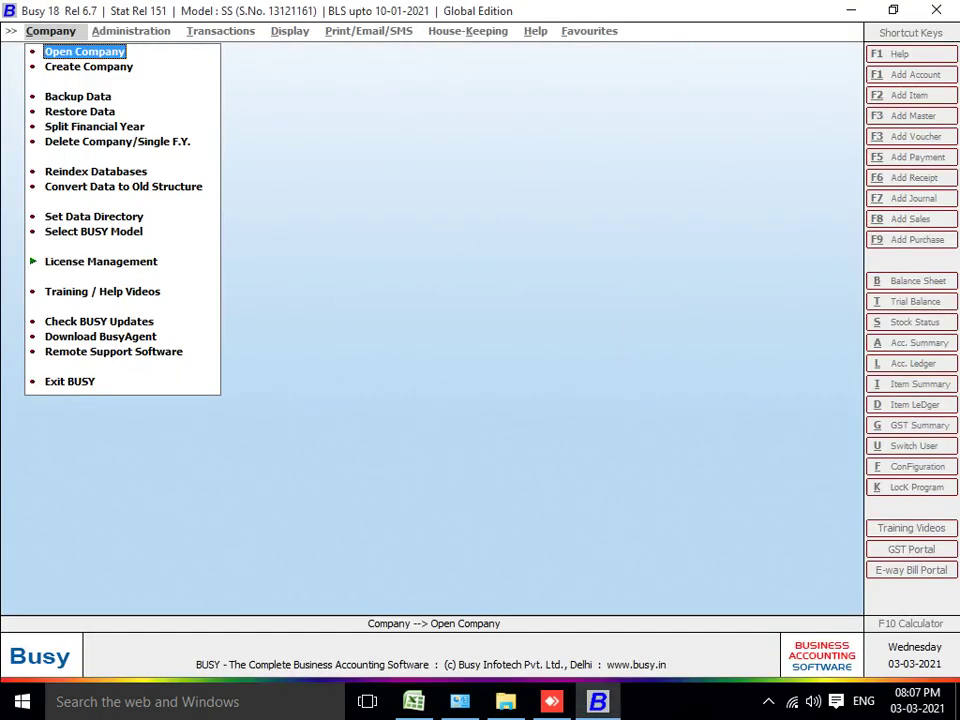
key("Down")
key("Down")
key("Down")
key("Down")
key("Down")
key("Down")
key("Down")
key("Down")
key("Return")
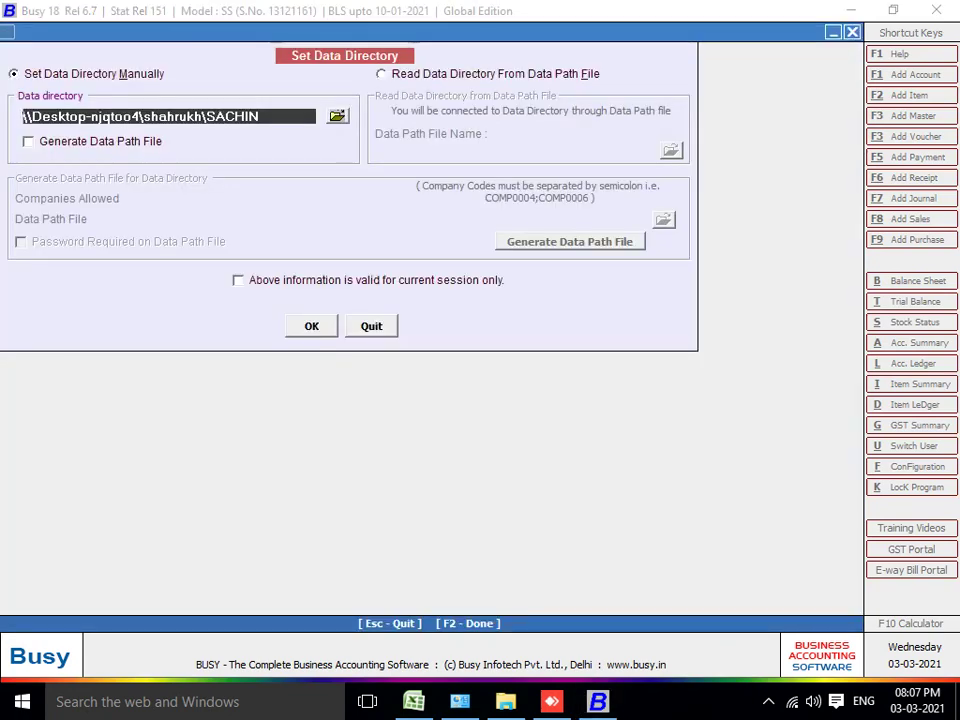
key("Tab")
key("Return")
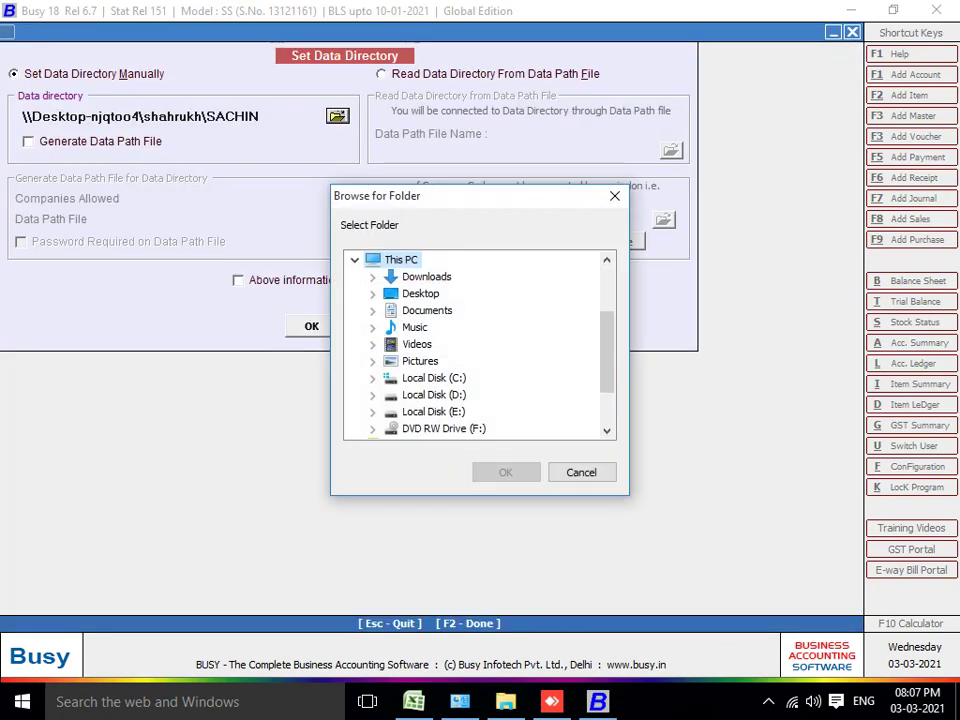
key("Down")
key("Down")
key("Down")
key("Down")
key("Down")
key("Down")
key("Down")
key("Right")
key("Down")
key("Down")
key("Down")
key("Down")
key("Down")
key("Down")
key("Down")
key("Down")
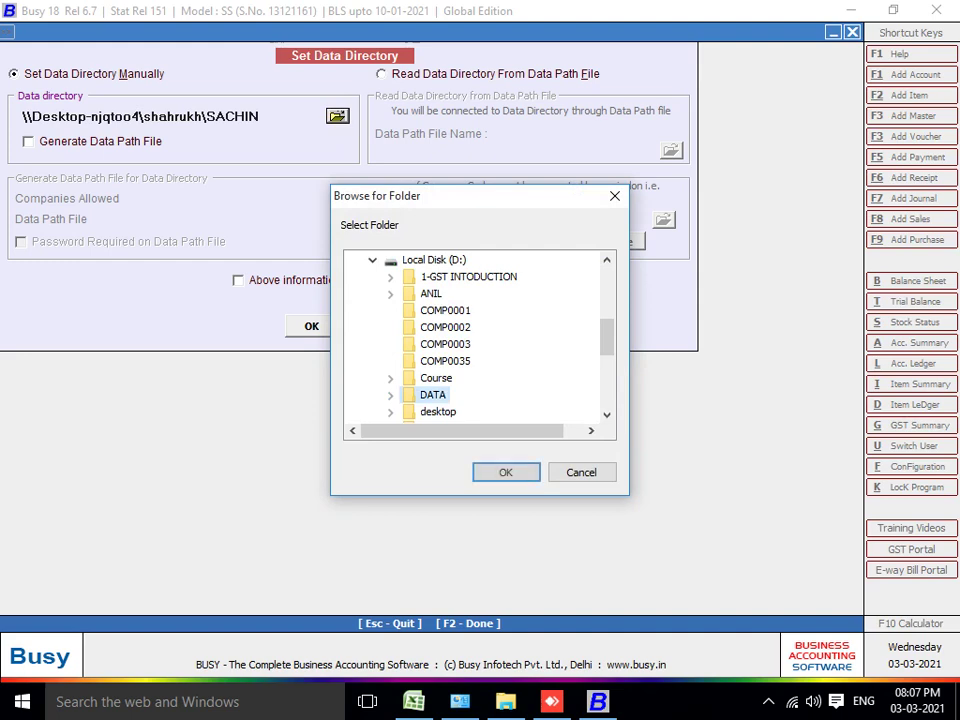
key("Return")
Step: Copy the D:\DATA path and quit Busy
left_click(150, 116)
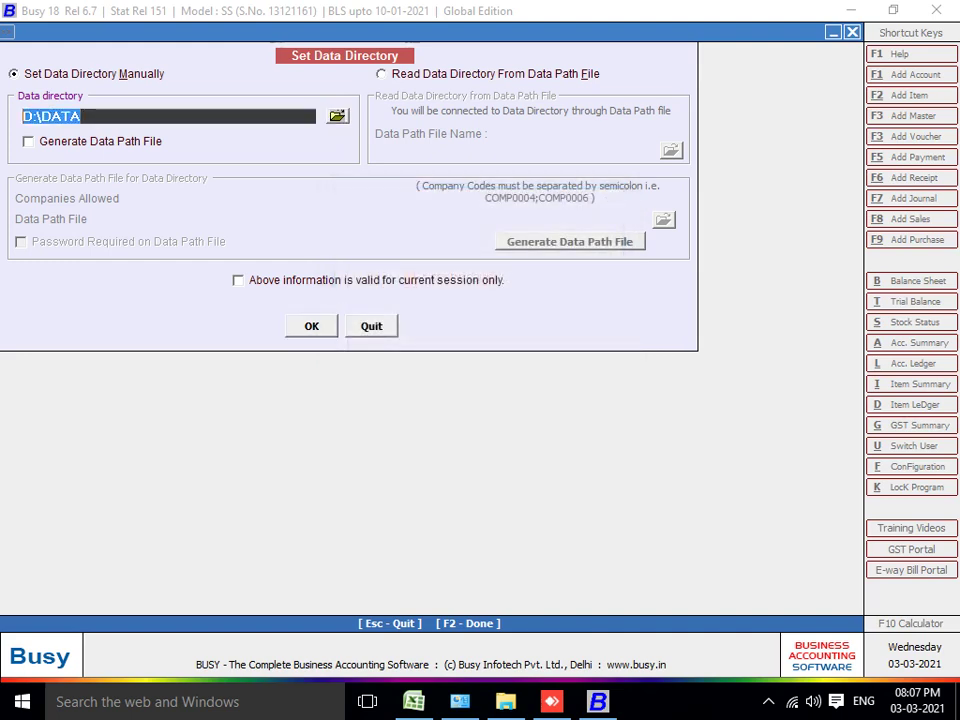
right_click(45, 118)
left_click(81, 174)
left_click(372, 327)
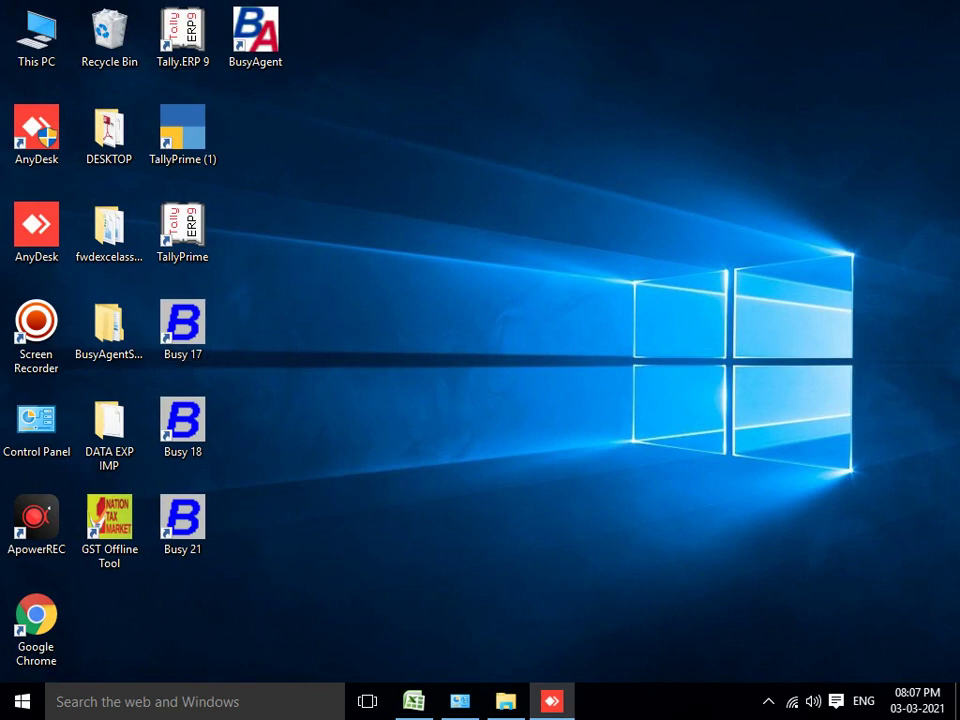
Step: Start a new desktop shortcut targeting C:\BusyWin\Busy18.exe
right_click(441, 180)
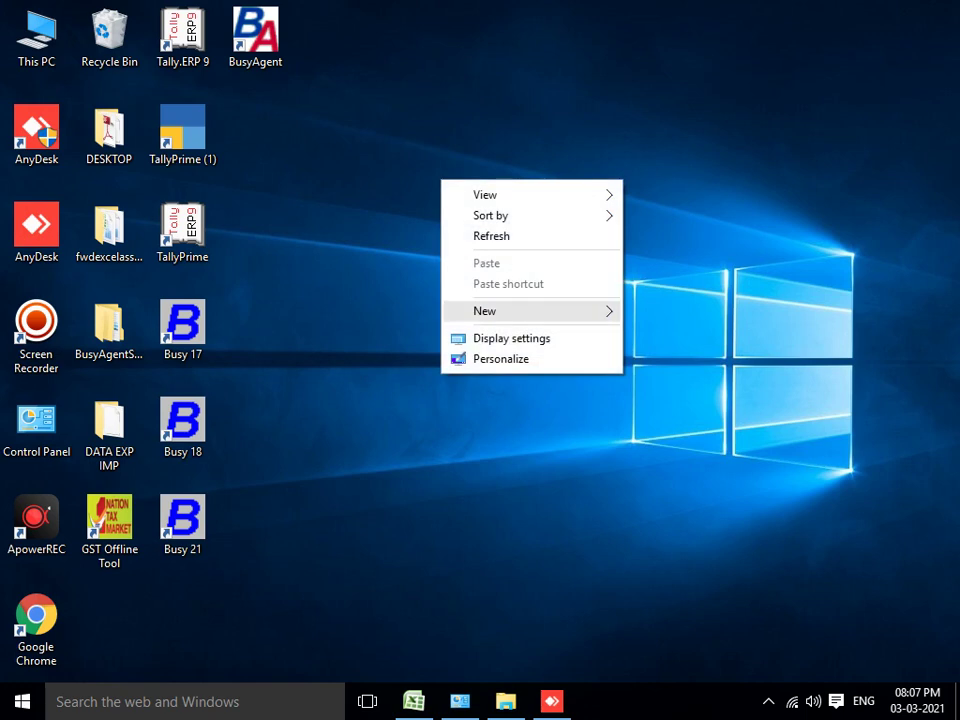
mouse_move(500, 311)
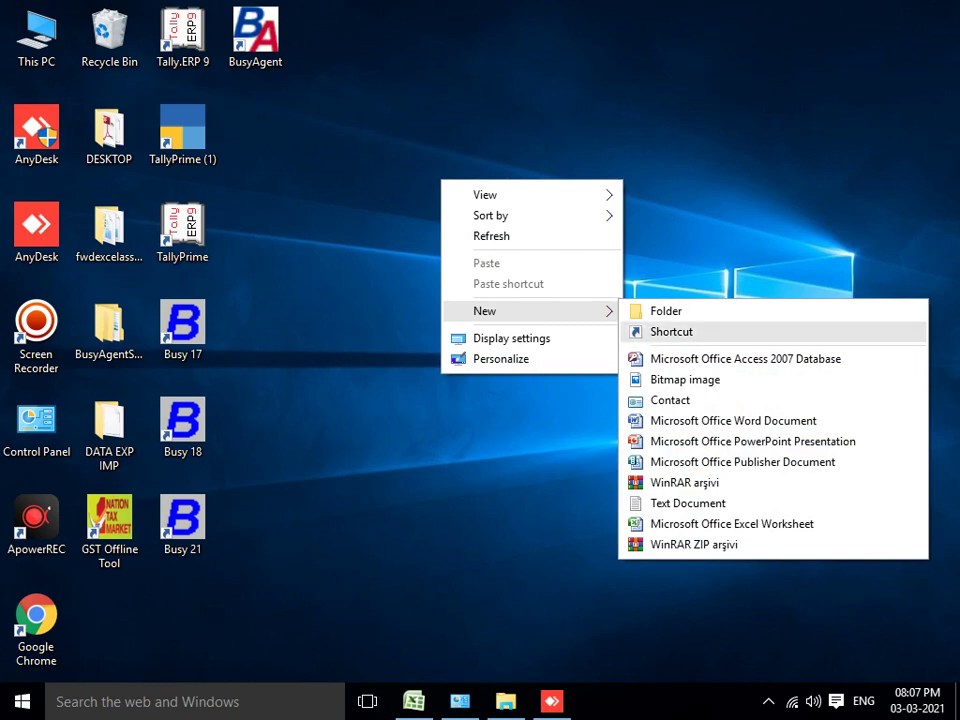
left_click(671, 331)
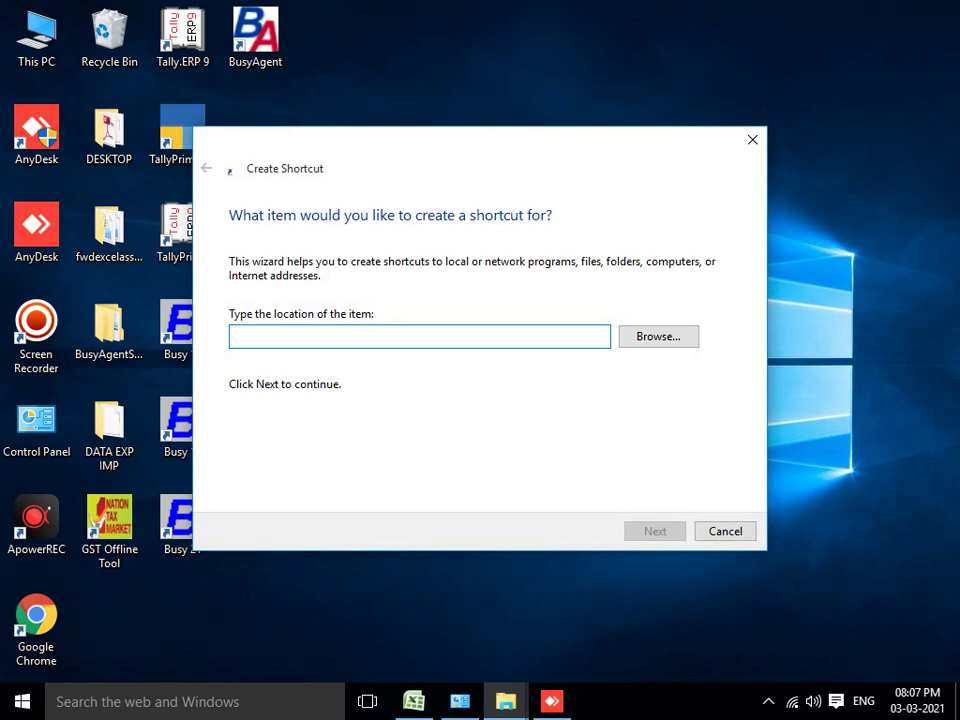
key("alt+r")
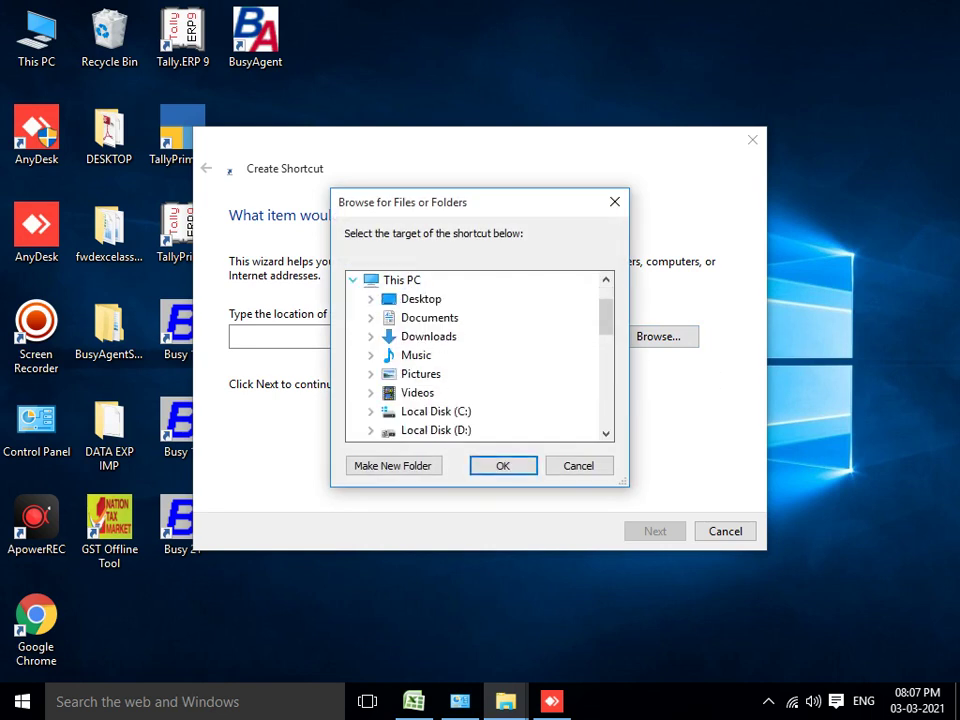
scroll(430, 340, "down", 2)
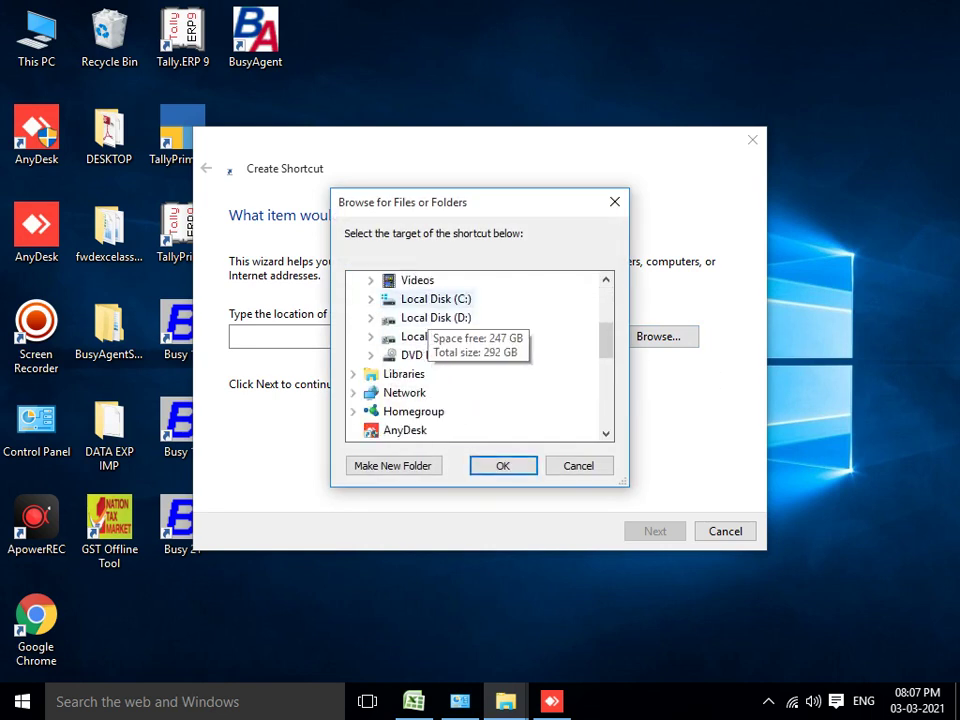
left_click(370, 298)
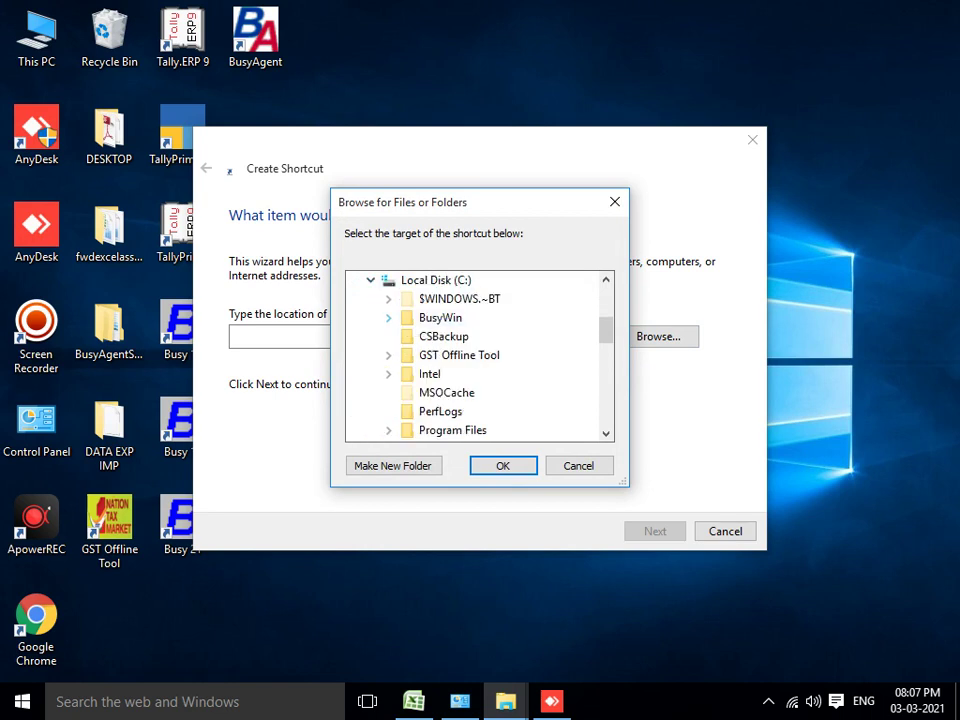
left_click(388, 317)
scroll(455, 375, "down", 10)
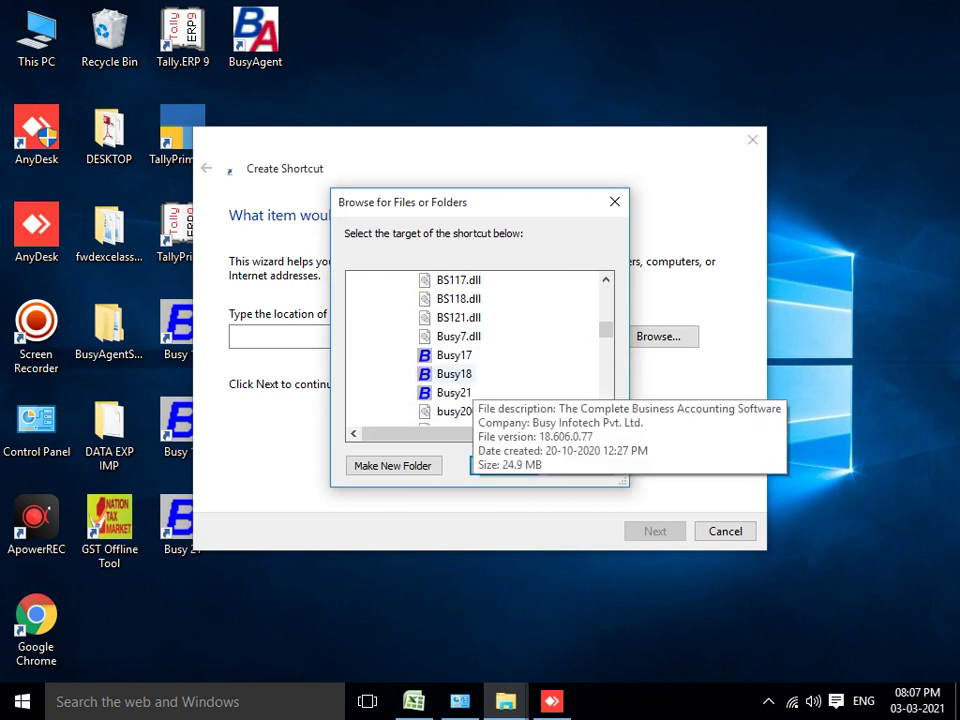
left_click(453, 374)
left_click(499, 464)
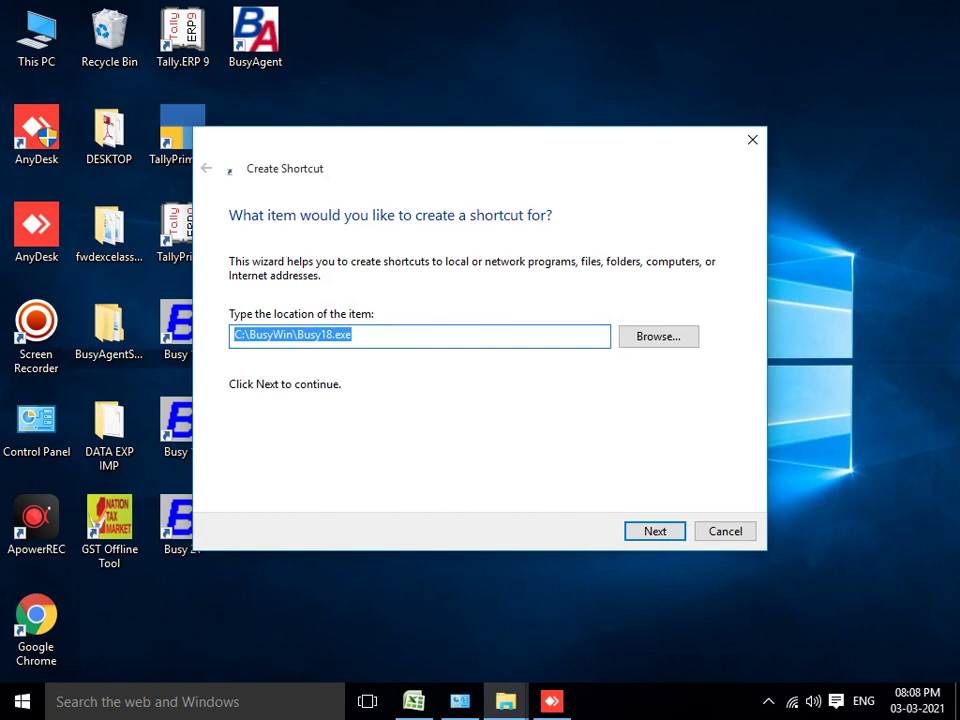
Step: Append Path=D:\DATA to the target and finish the shortcut named Busy18
key("End")
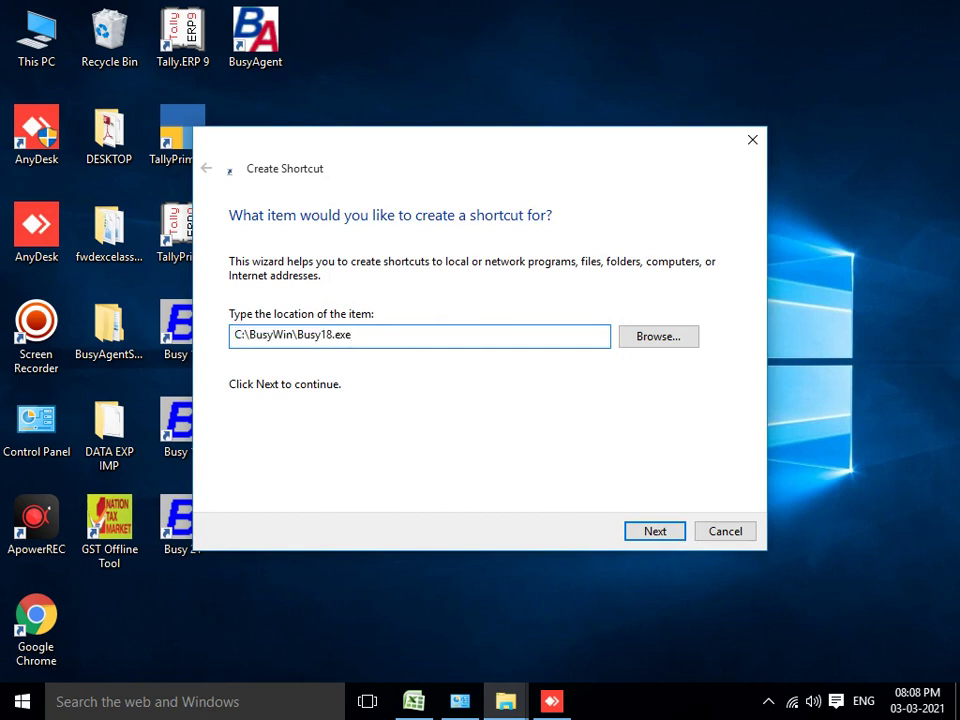
type("Path=D:\\DATA")
key("Return")
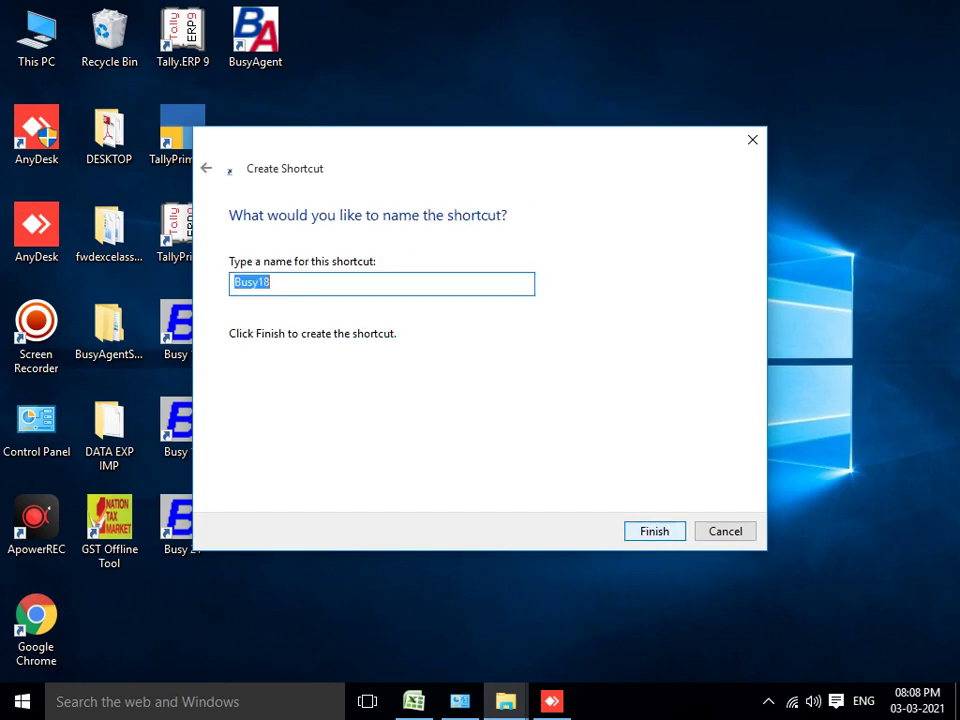
key("Return")
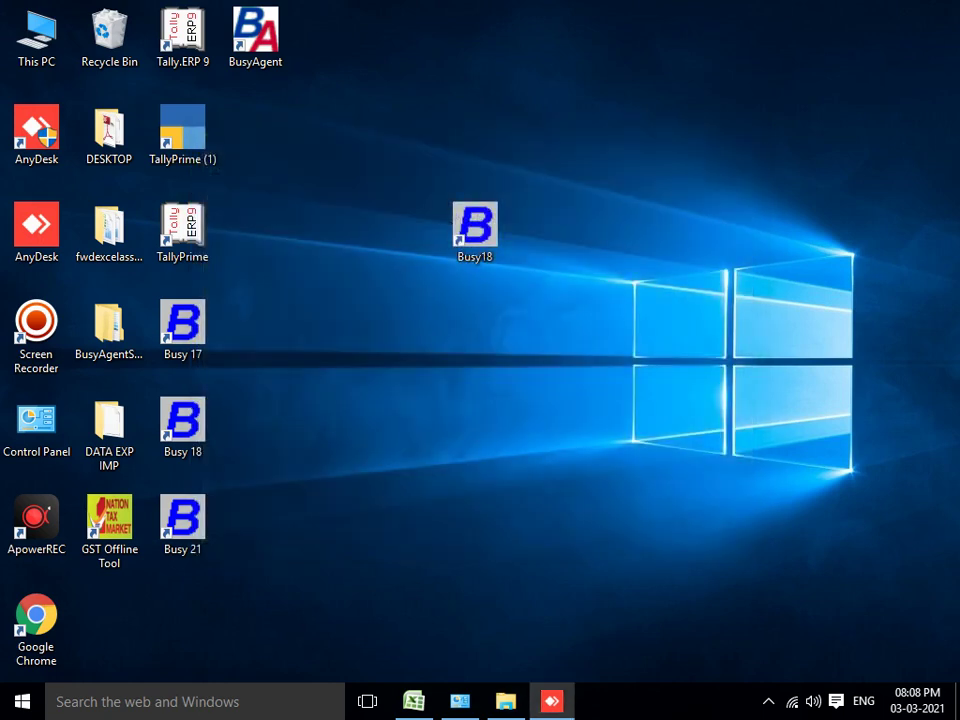
key("Return")
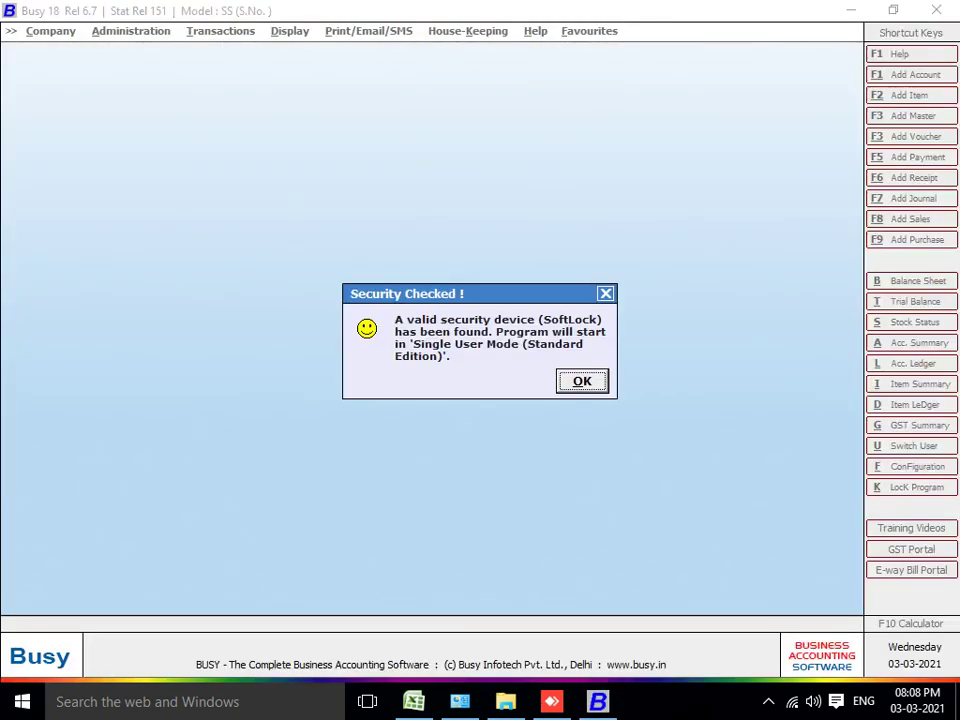
key("Return")
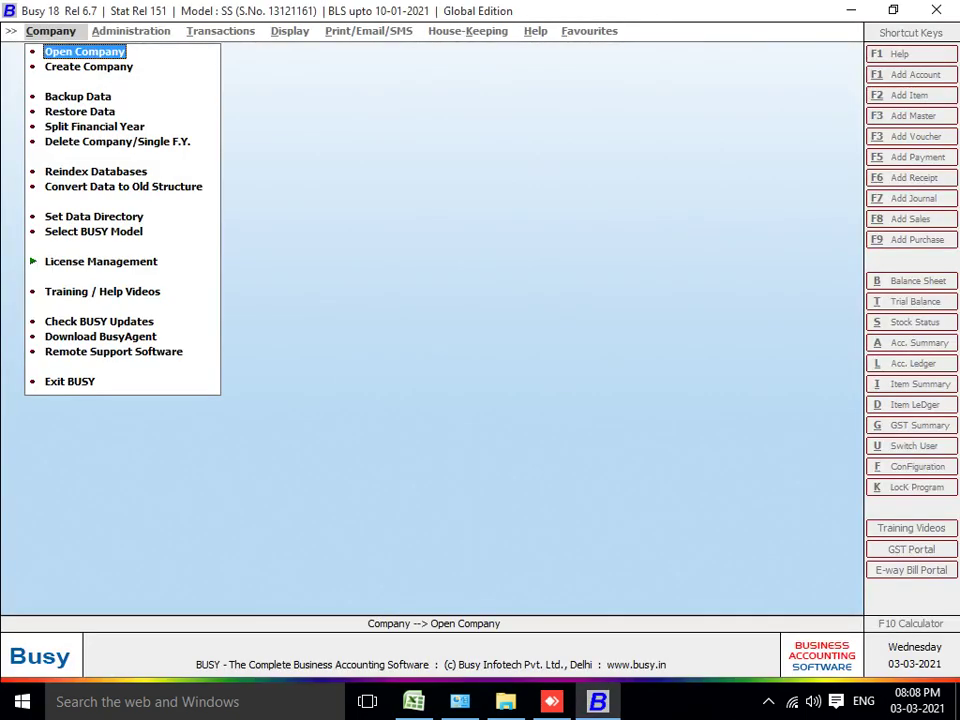
key("Down")
key("Down")
key("Down")
key("Down")
key("Down")
key("Down")
key("Down")
key("Down")
key("Return")
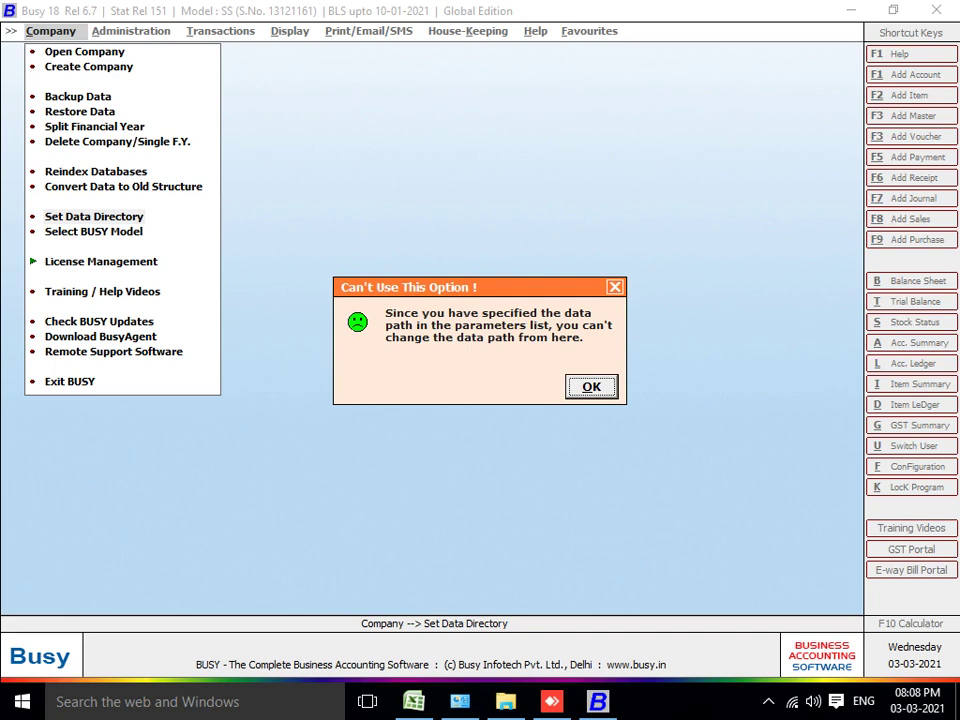
key("Return")
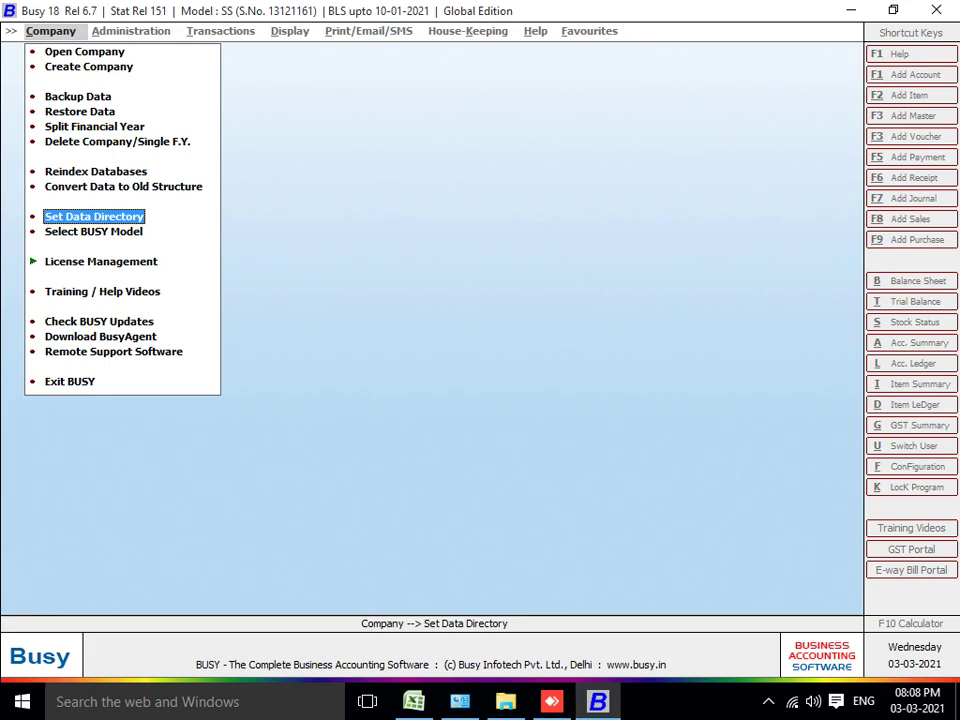
key("End")
key("Return")
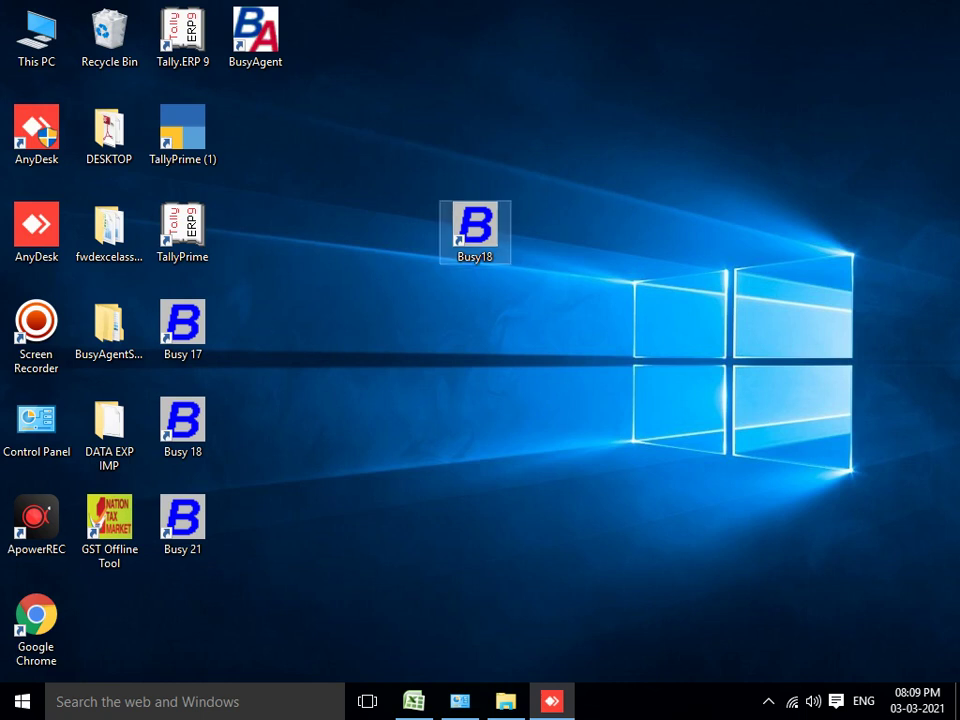
Step: Switch the Busy18 shortcut's icon to the red skull-and-crossbones and refresh the desktop
right_click(473, 226)
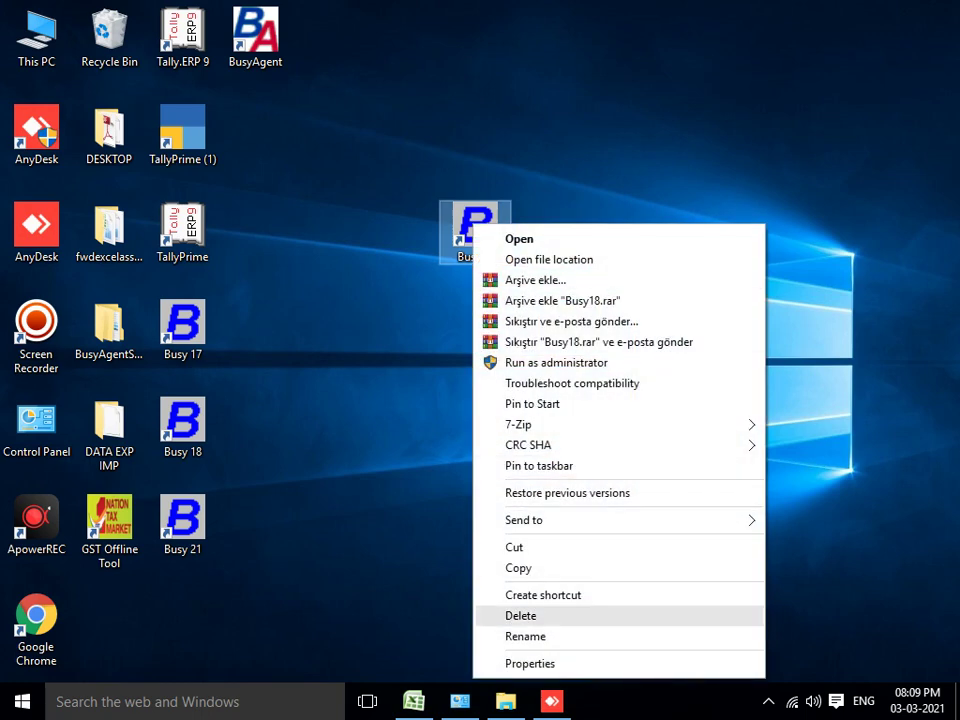
left_click(530, 663)
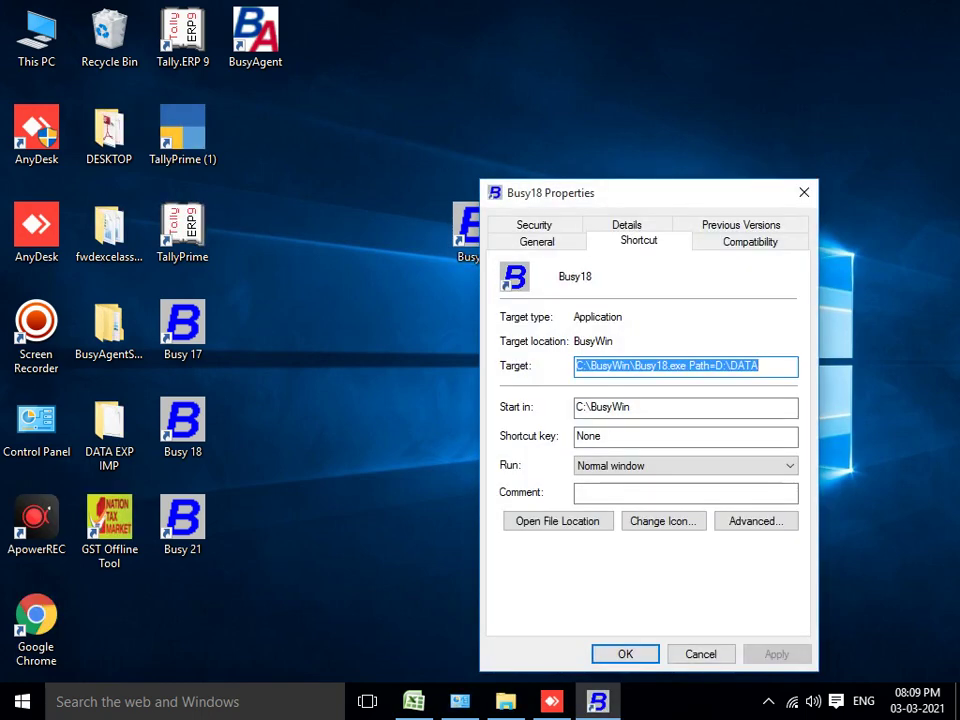
left_click(663, 521)
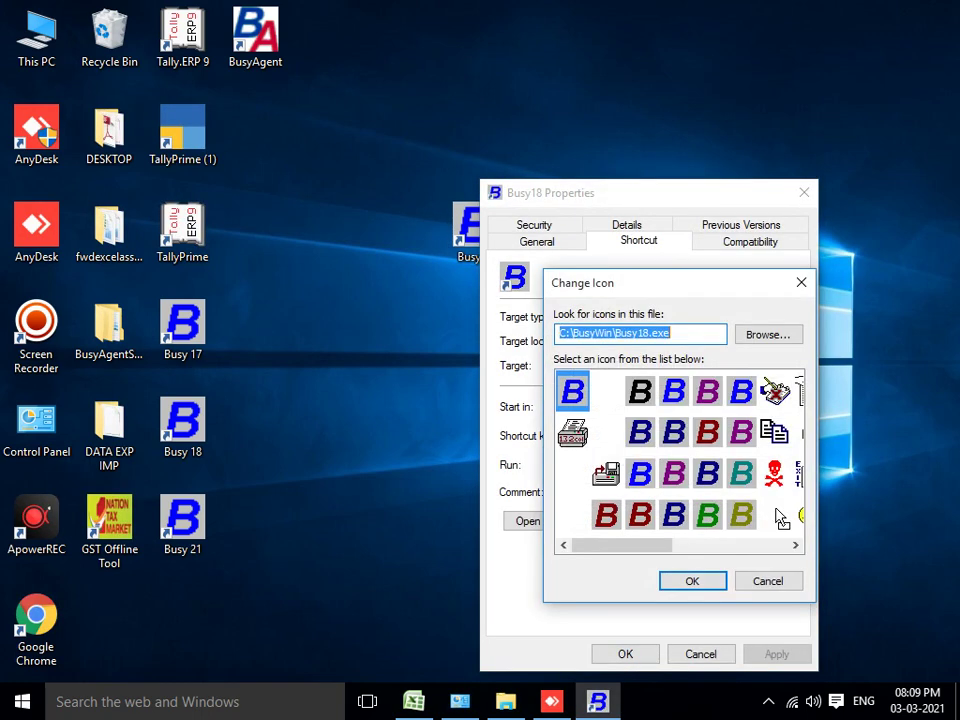
scroll(780, 517, "right", 10)
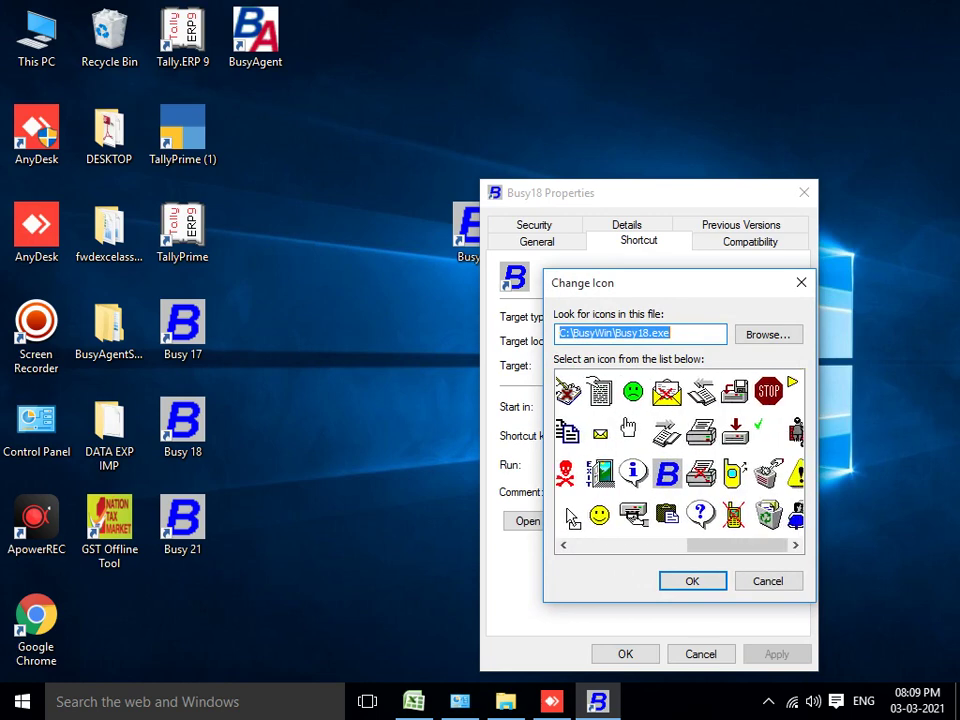
scroll(680, 455, "left", 3)
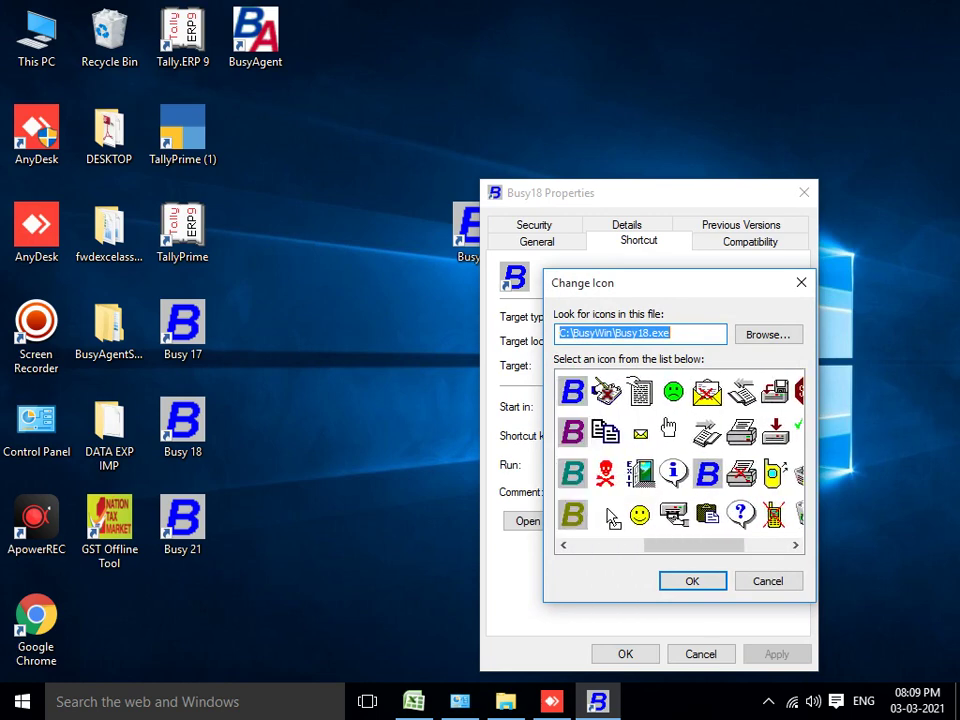
scroll(680, 455, "left", 3)
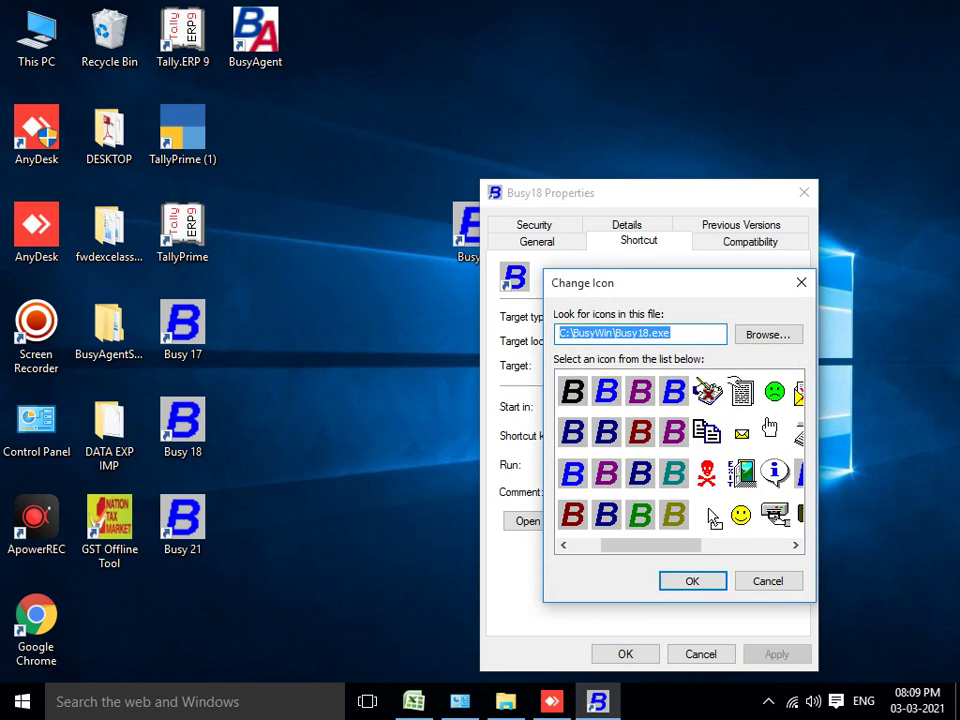
left_click(640, 515)
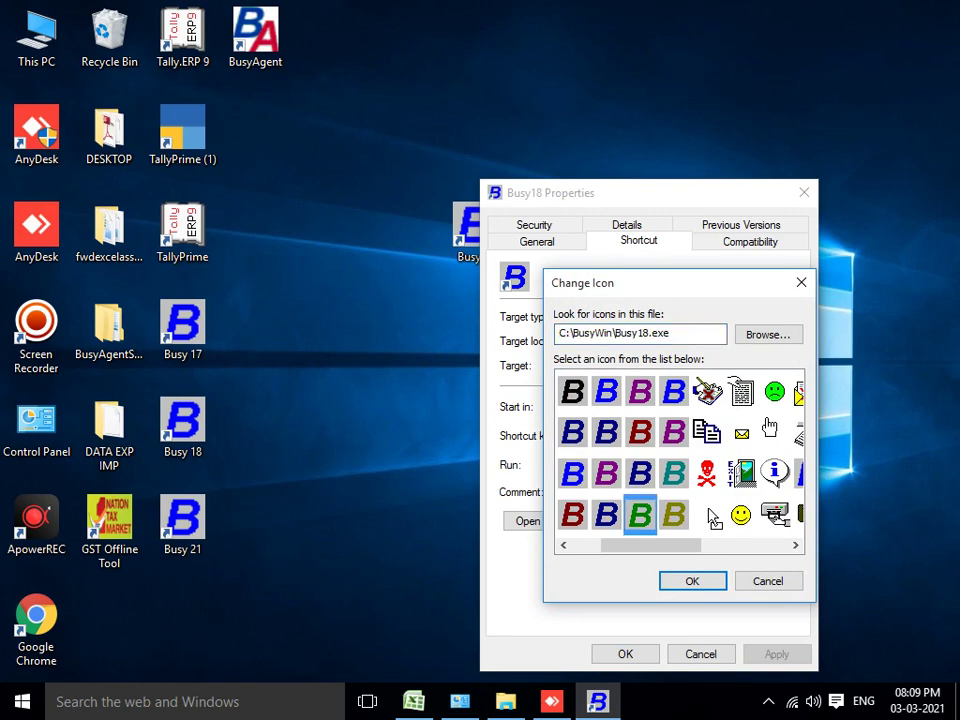
left_click(707, 472)
key("Return")
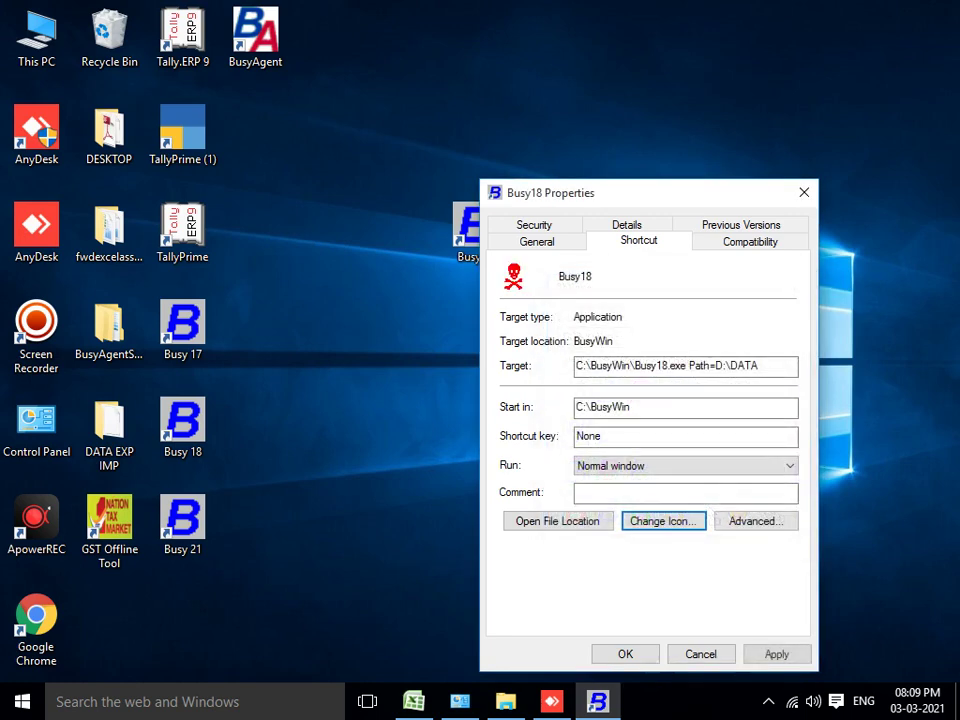
left_click(625, 654)
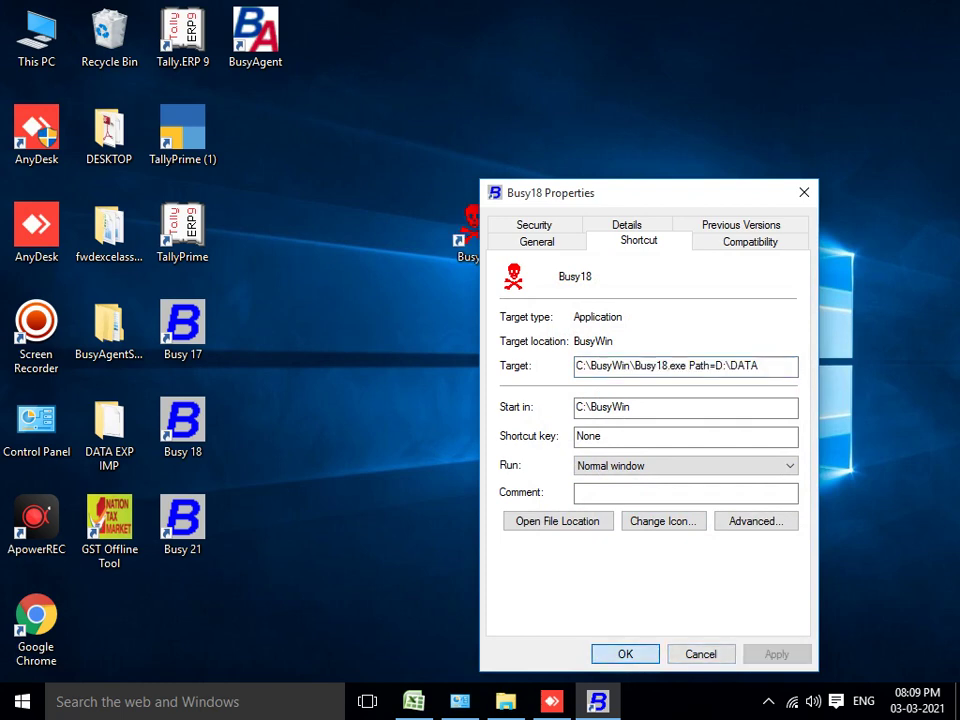
right_click(633, 229)
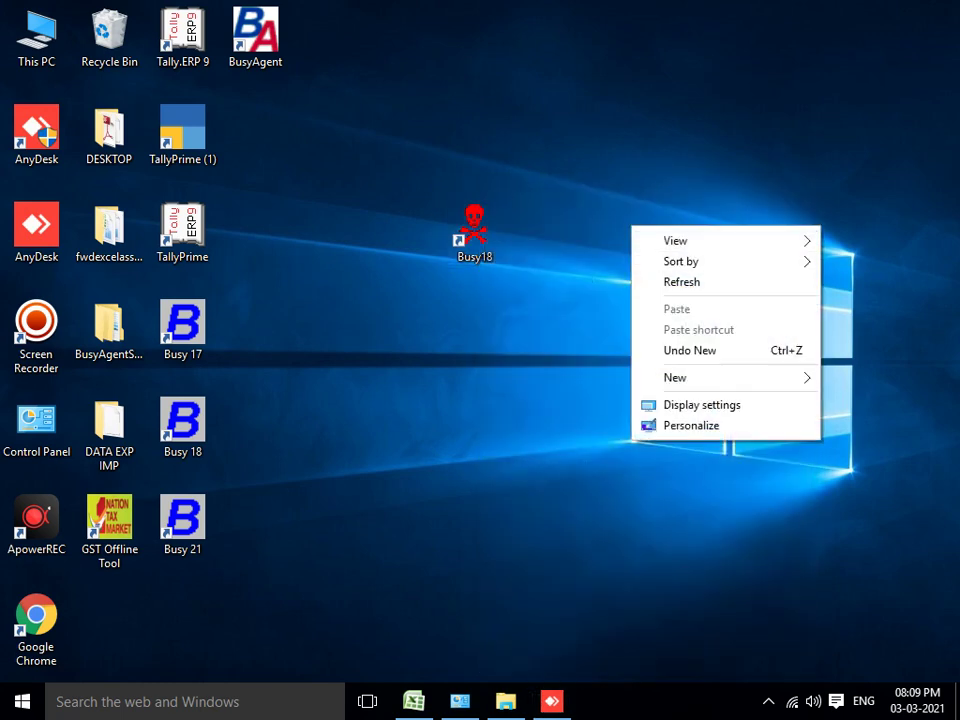
left_click(682, 281)
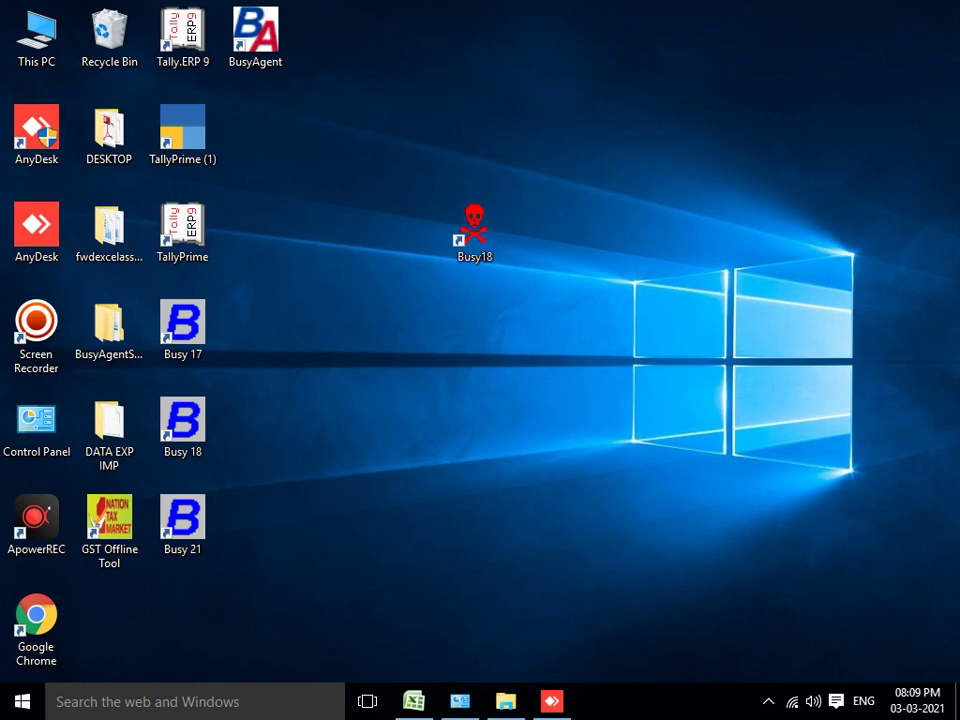
Step: Keep the red skull-and-crossbones icon on the Busy18 shortcut and close its Properties
right_click(490, 213)
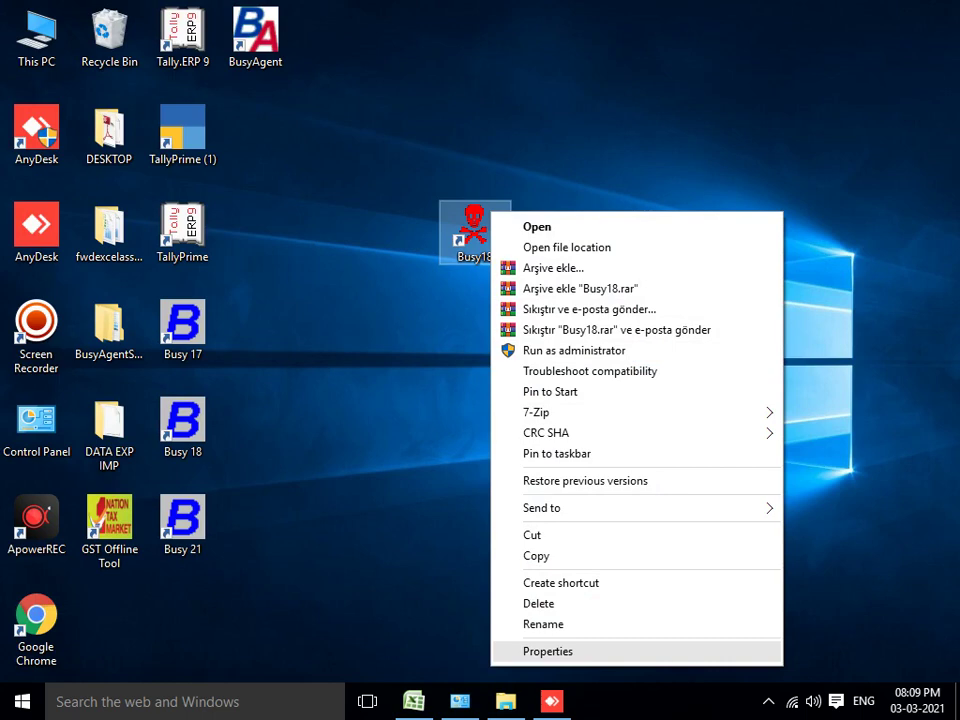
left_click(548, 651)
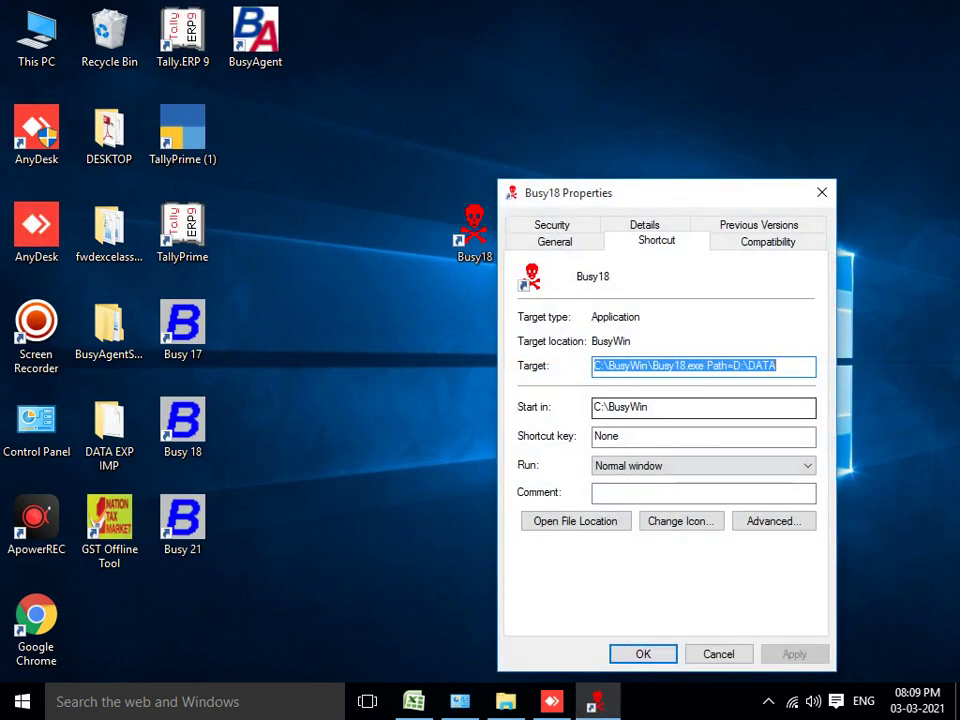
left_click(681, 521)
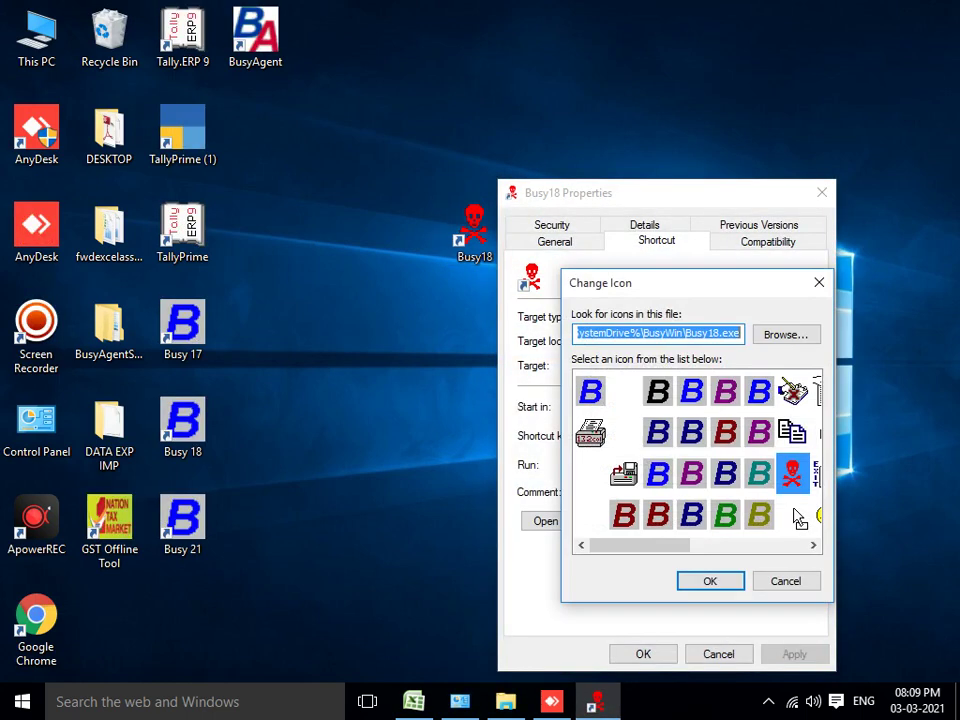
scroll(798, 517, "down", 10)
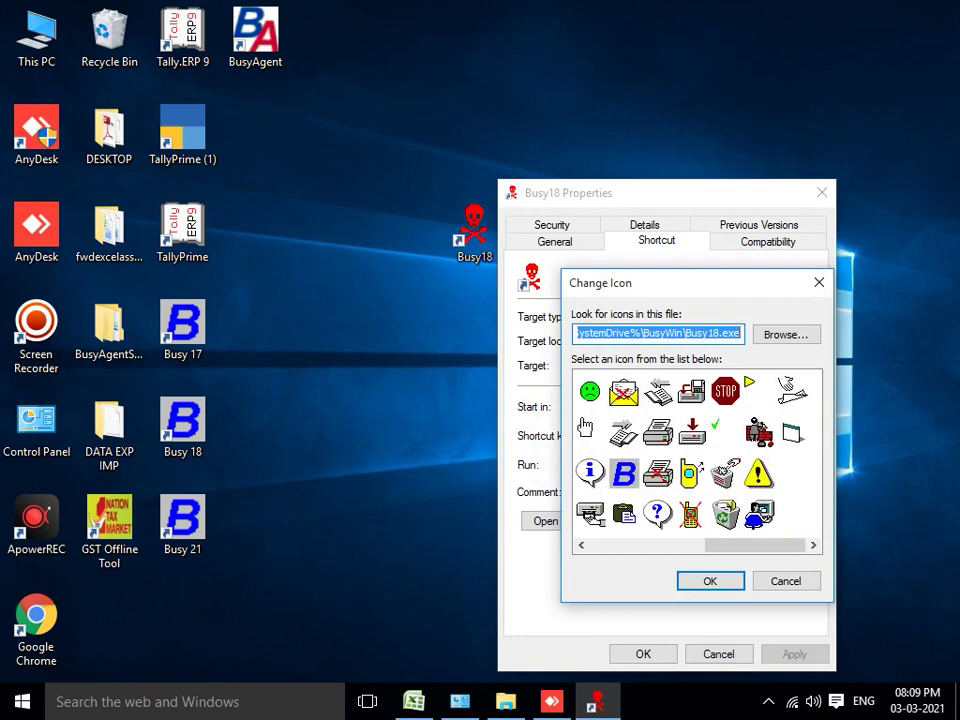
scroll(798, 517, "up", 8)
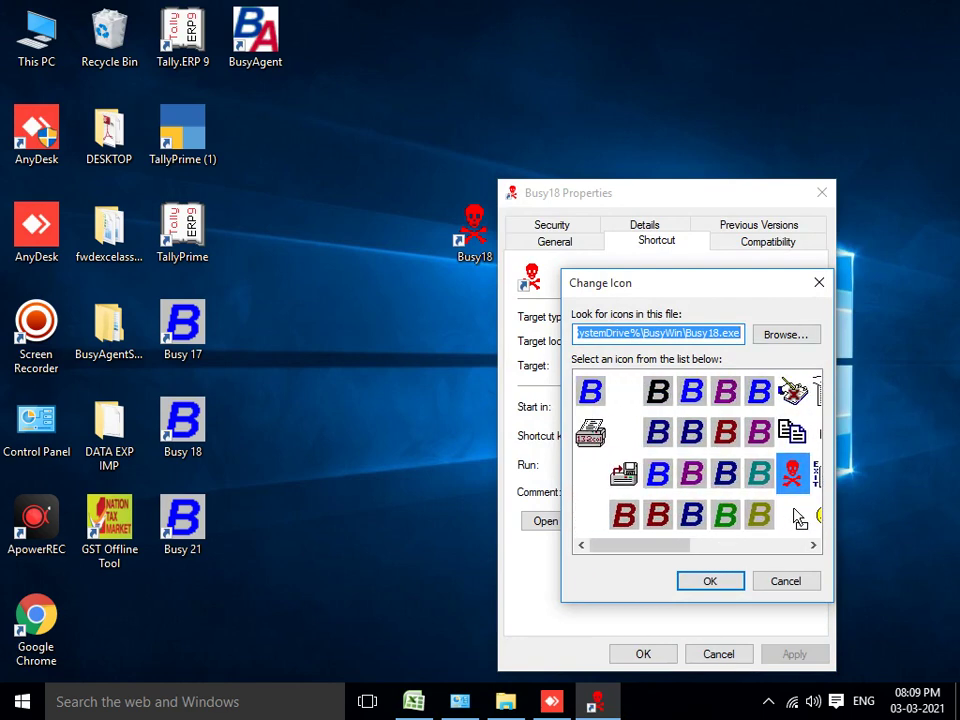
left_click(710, 581)
left_click(643, 654)
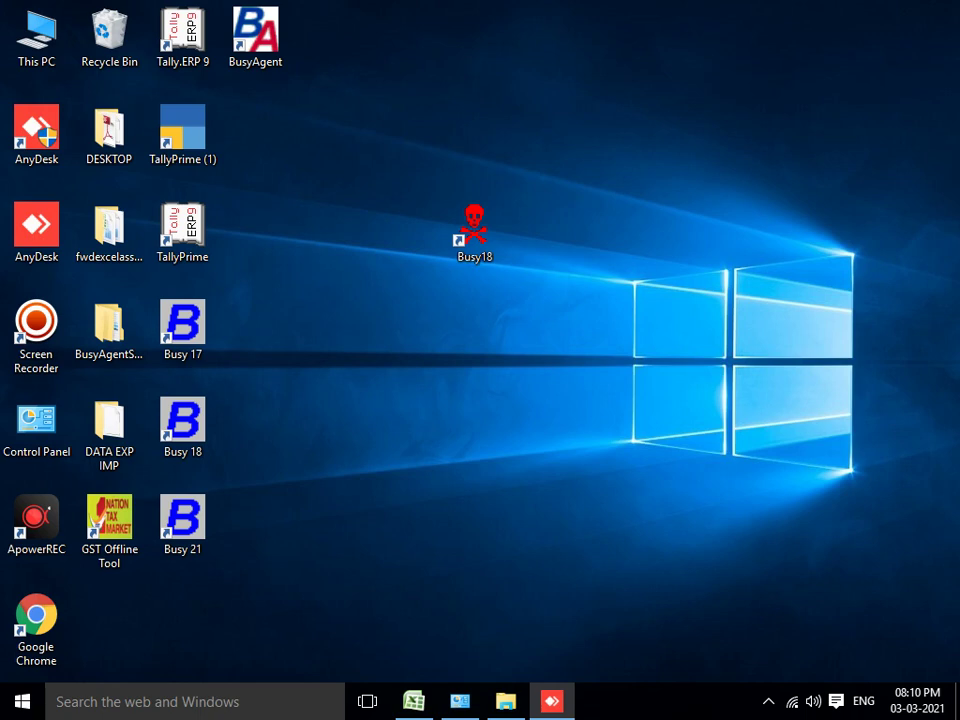
right_click(485, 229)
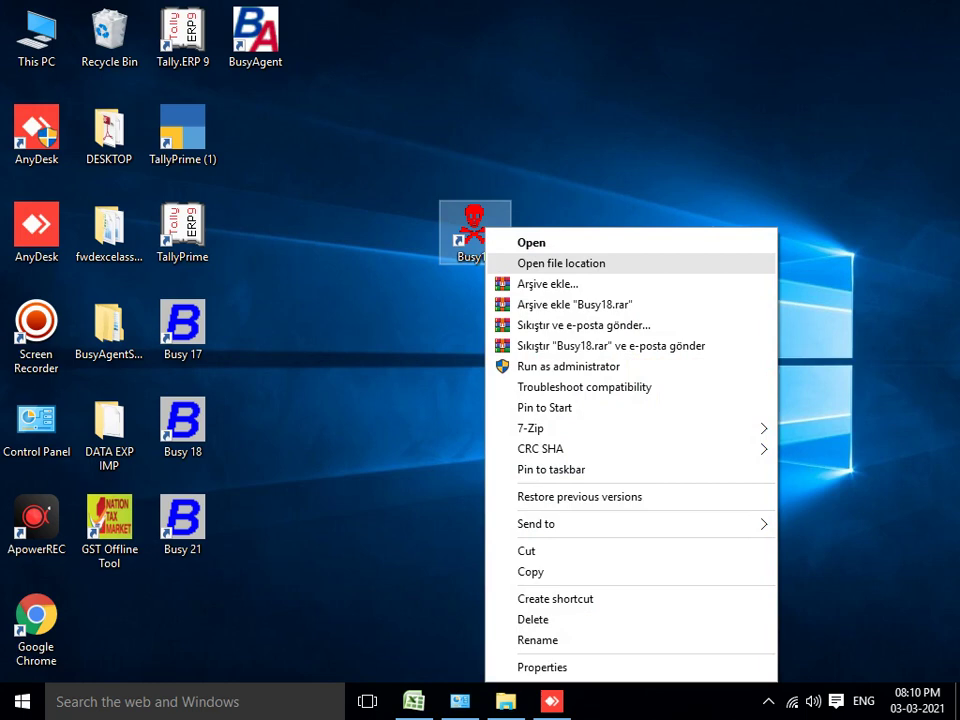
left_click(545, 263)
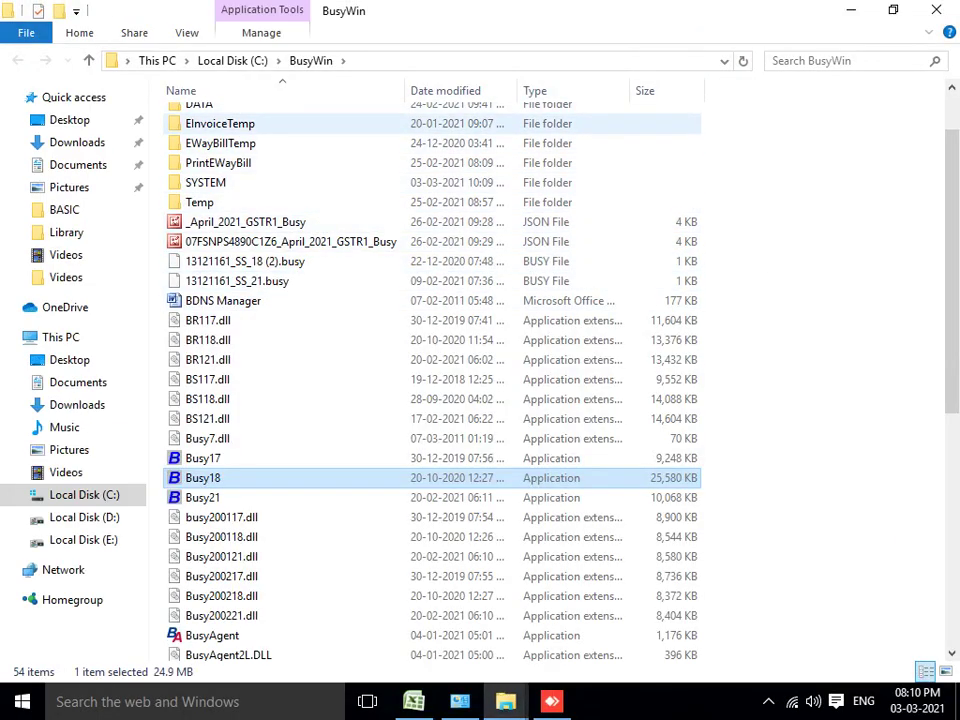
left_click(420, 61)
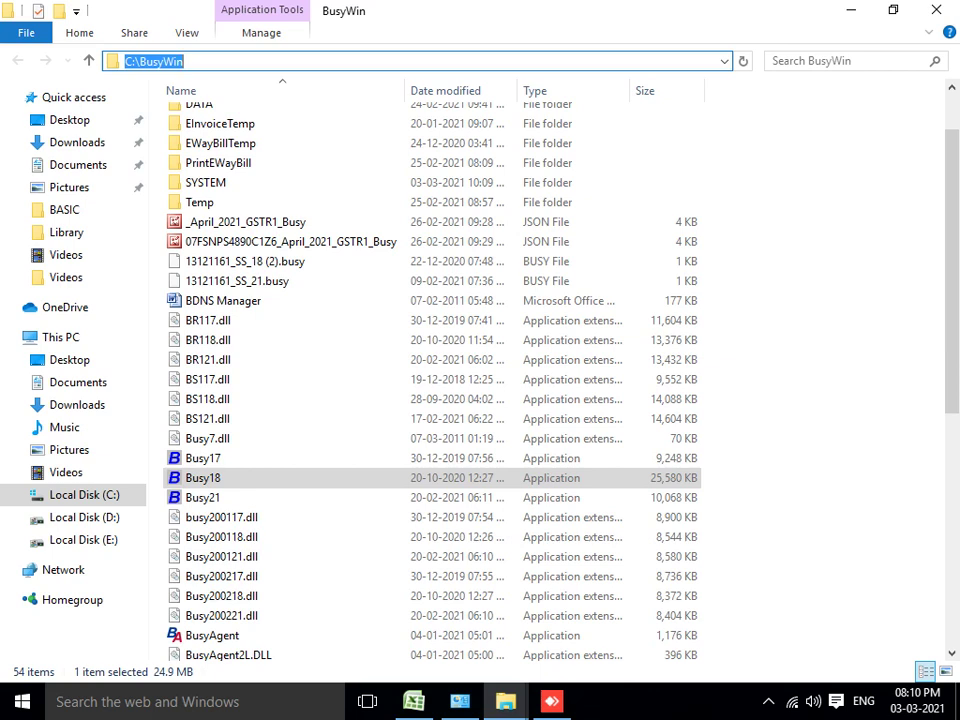
key("super+d")
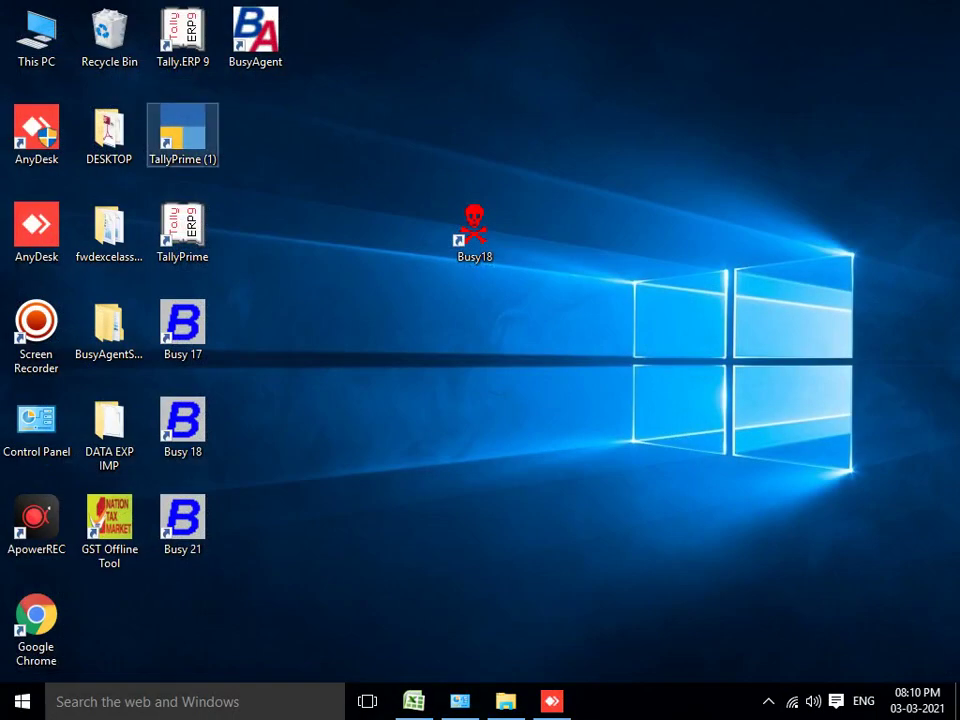
right_click(184, 150)
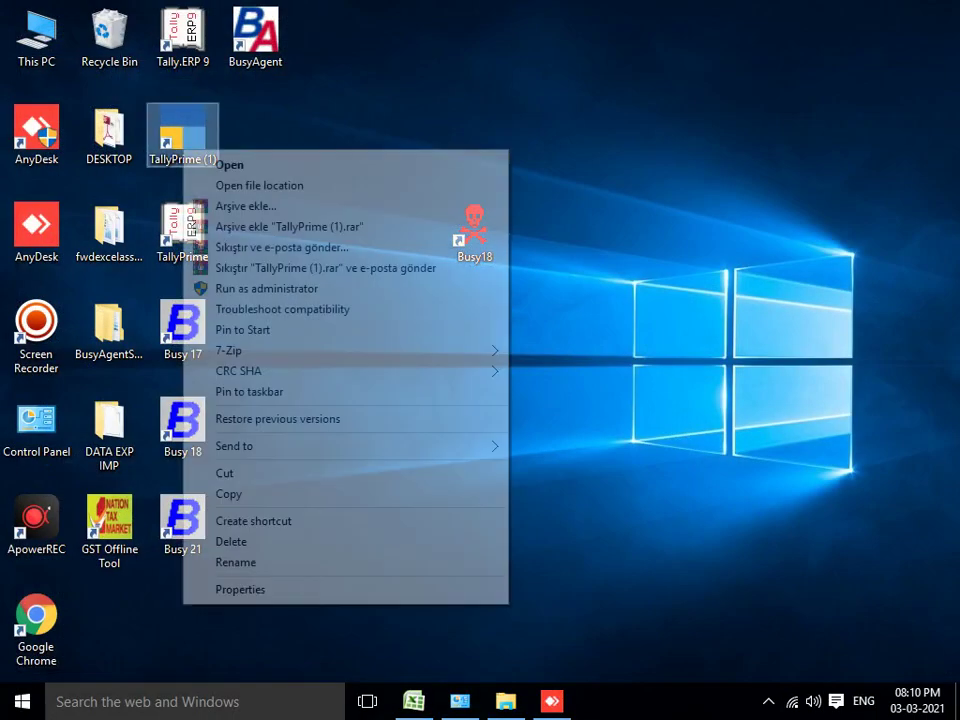
left_click(260, 185)
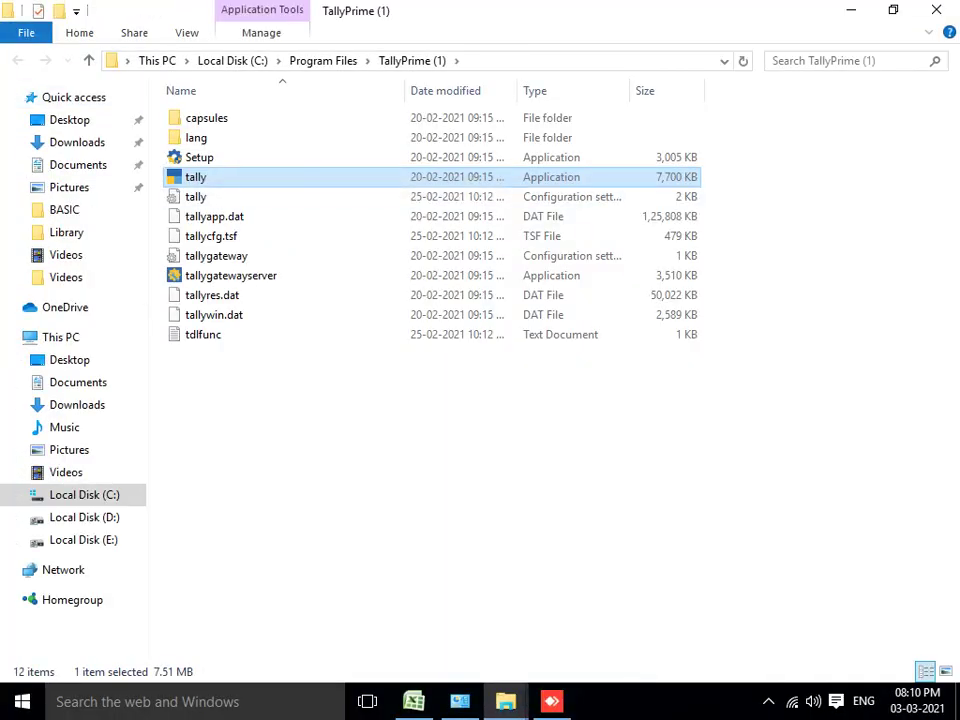
key("alt+d")
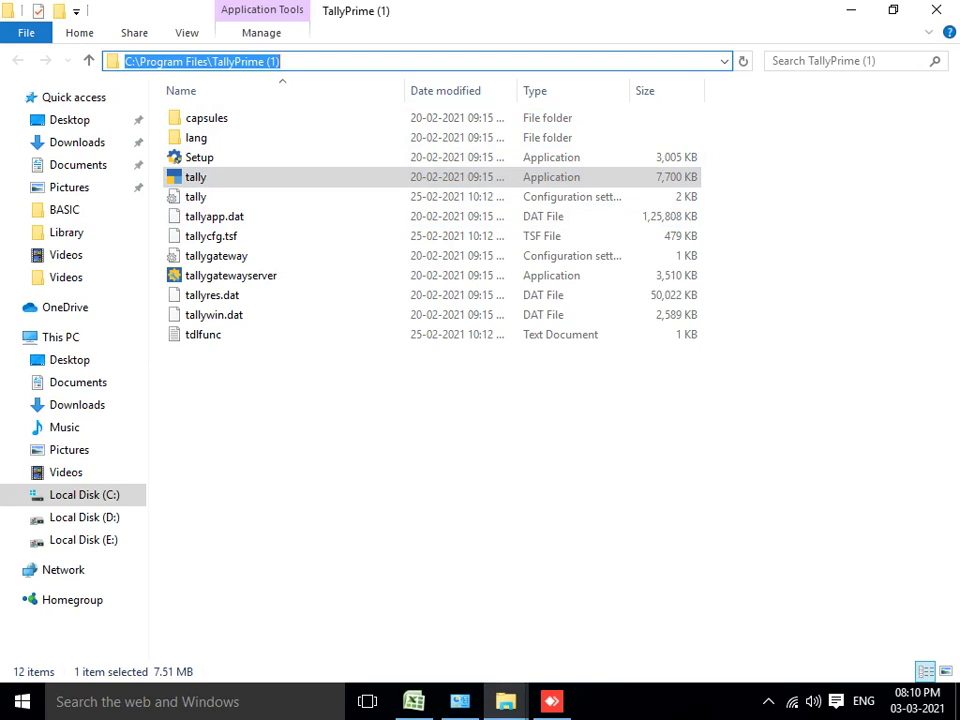
key("super+d")
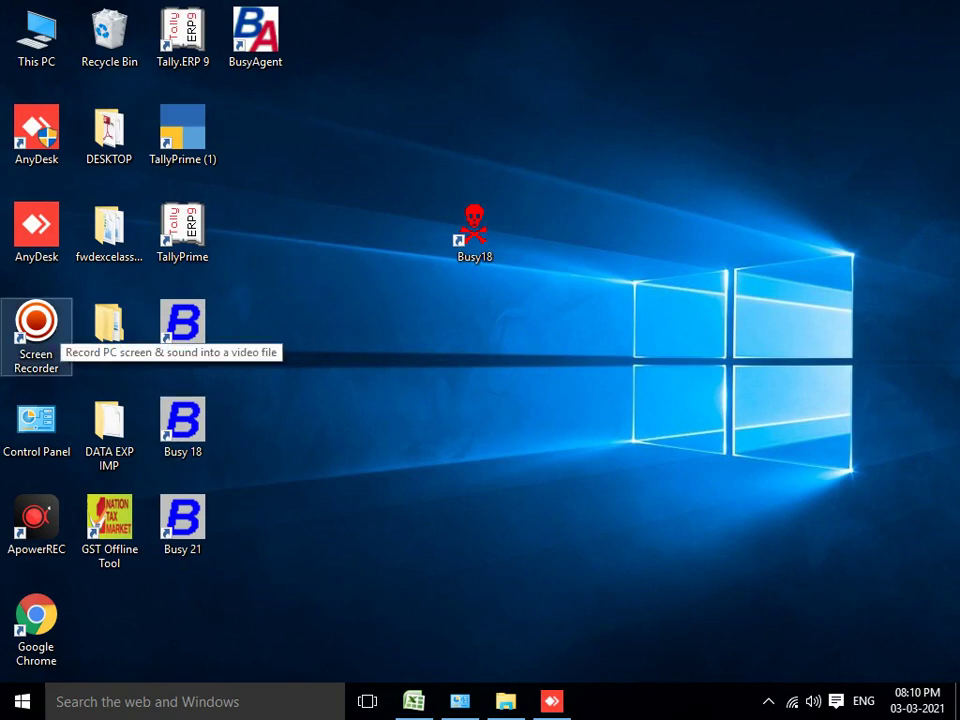
right_click(57, 335)
left_click(130, 260)
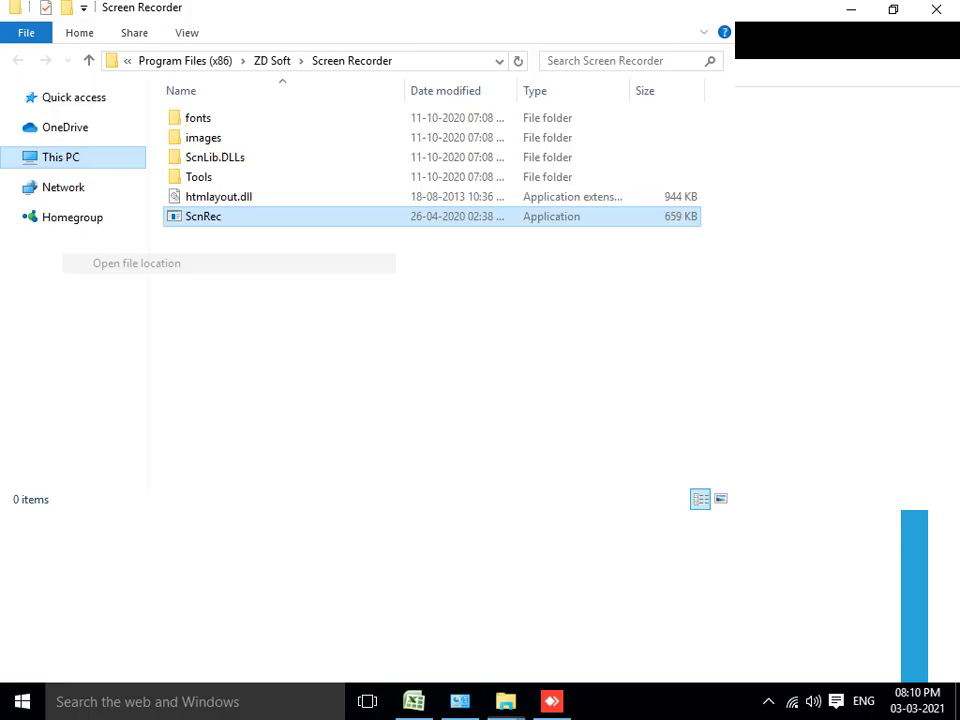
key("alt+d")
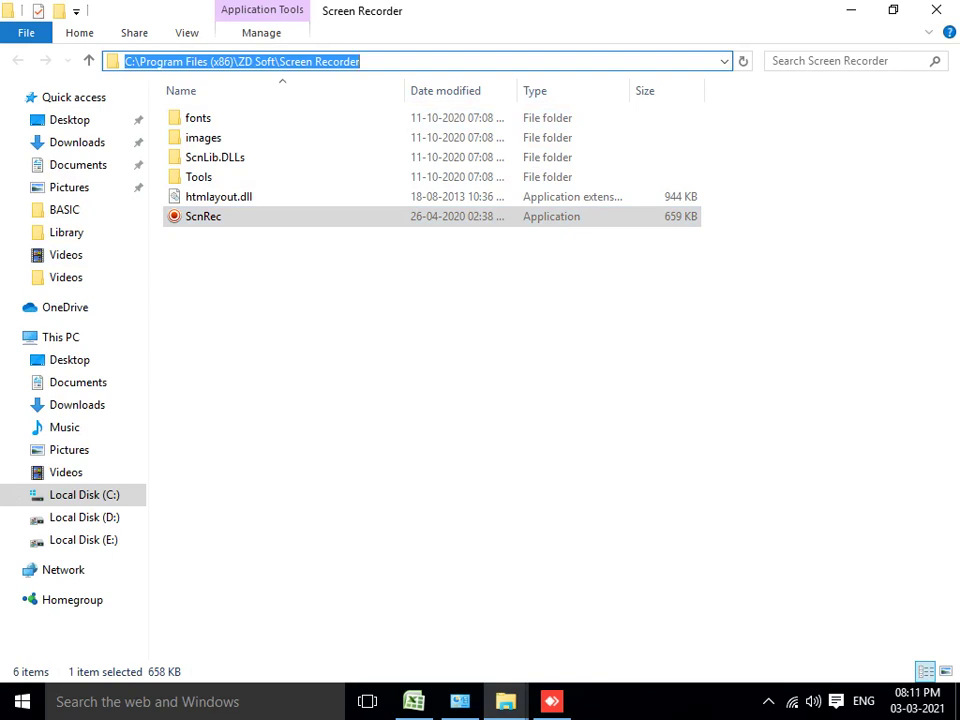
key("super+d")
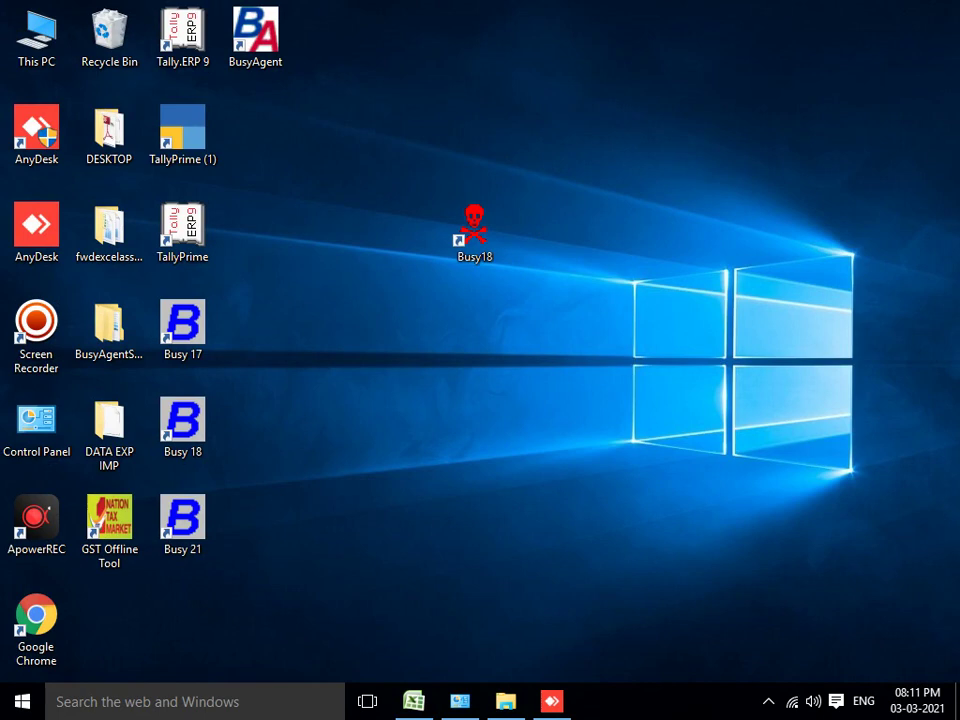
Step: Delete the fwdexcelassignment17 folder, then restore it to the desktop with Ctrl+Z
right_click(106, 229)
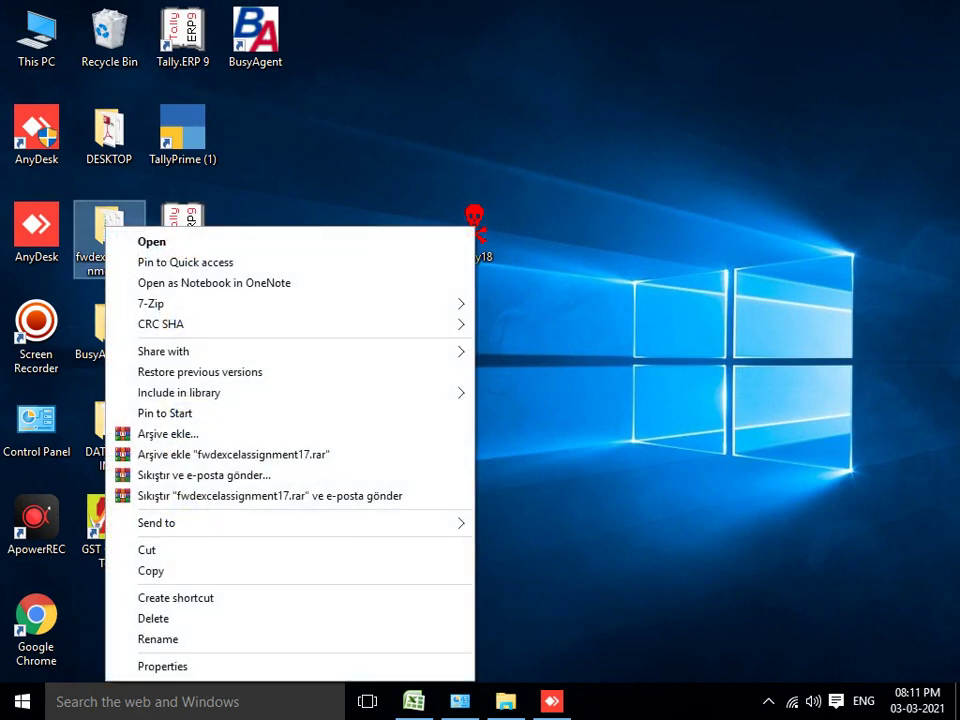
left_click(153, 618)
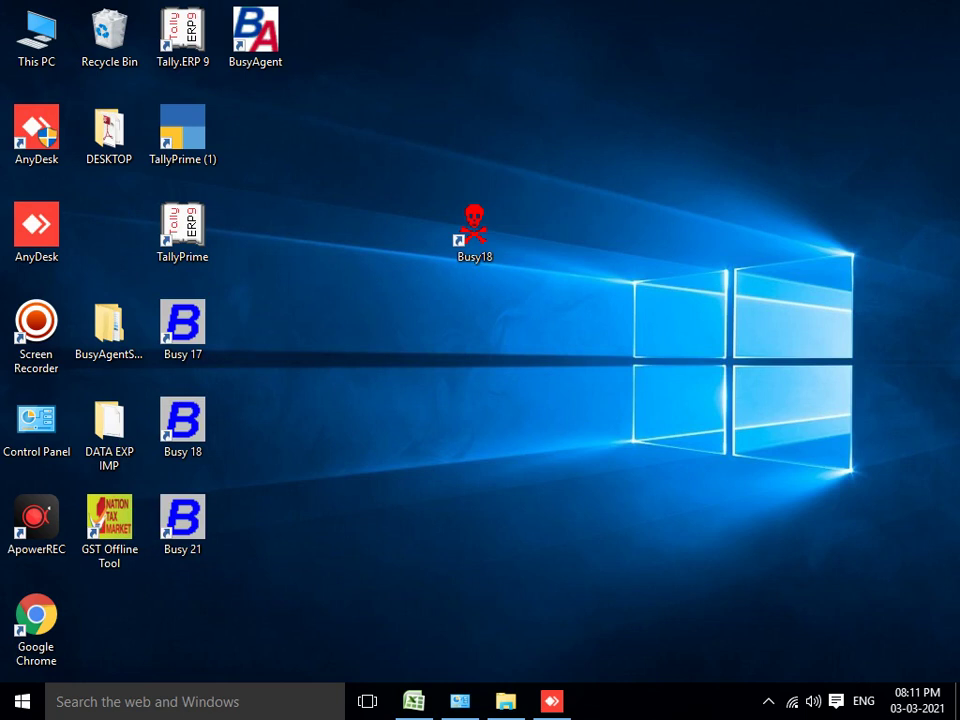
right_click(300, 182)
key("Escape")
key("ctrl+z")
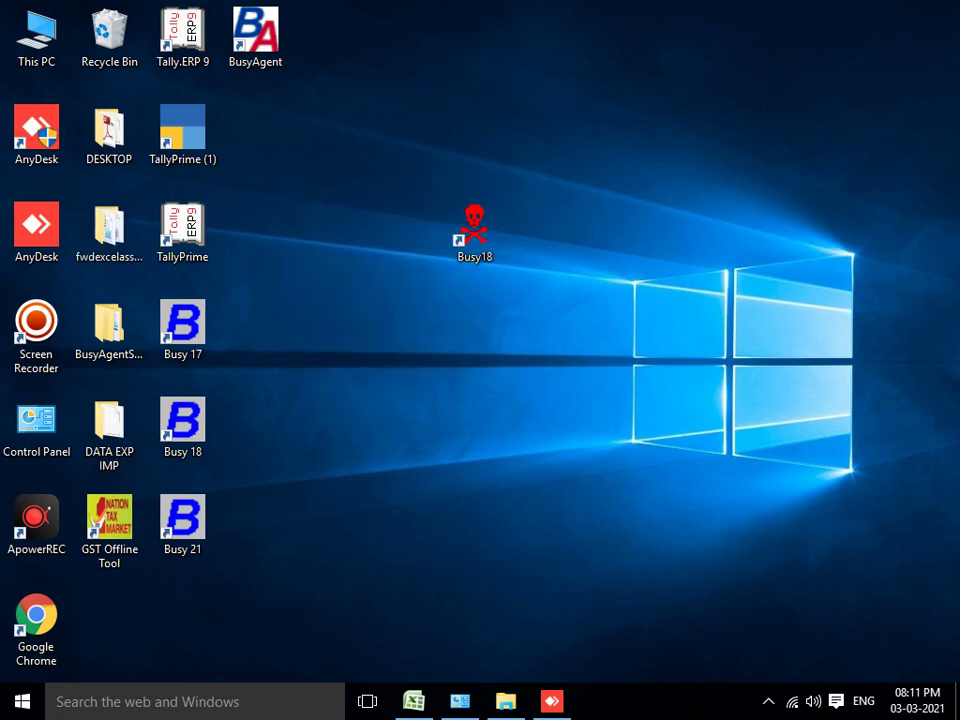
Step: Enable 'Display delete confirmation dialog' in the Recycle Bin properties and apply it
right_click(120, 58)
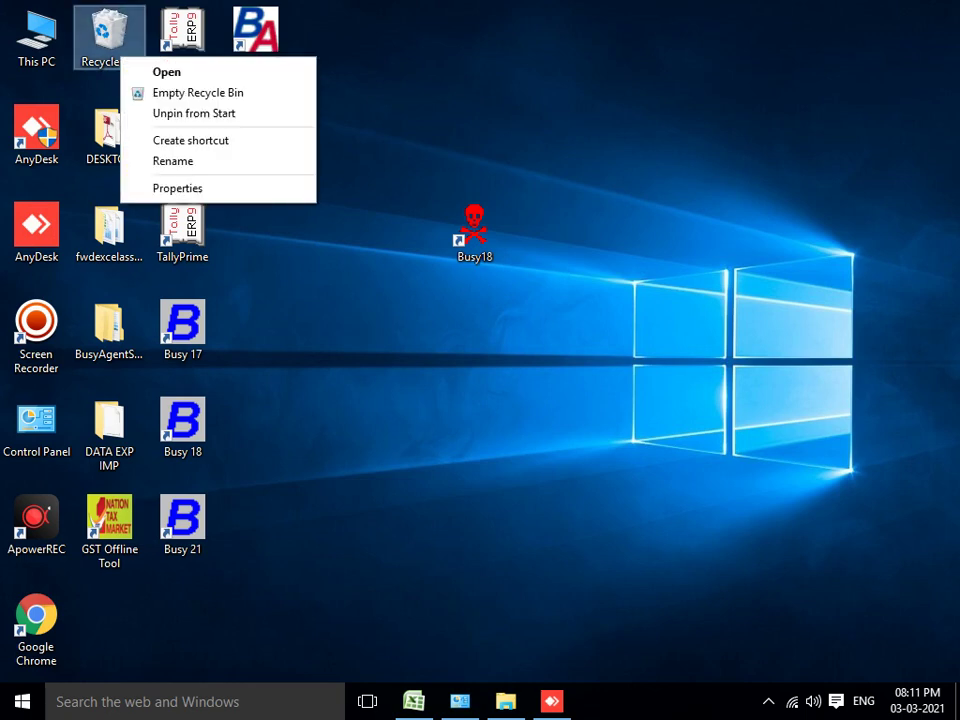
left_click(177, 188)
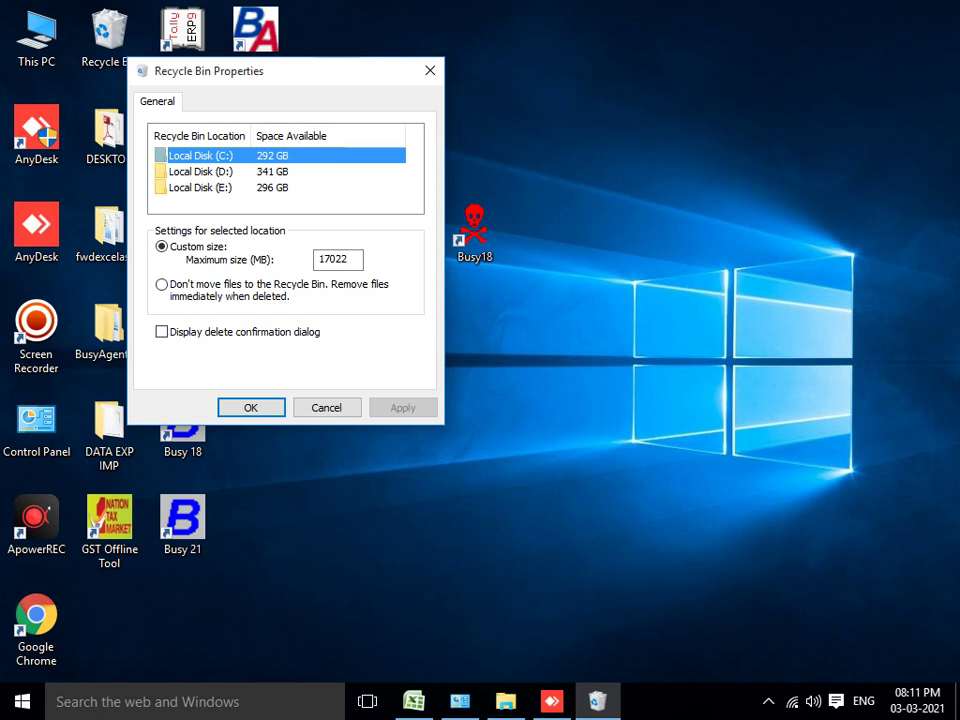
left_click(161, 331)
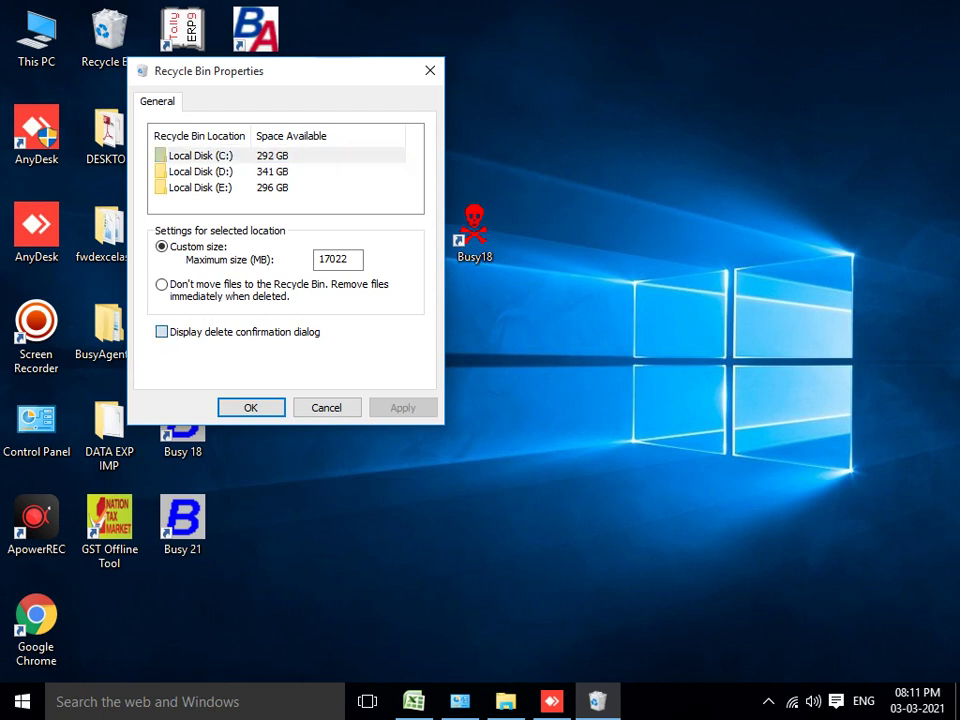
left_click(403, 407)
left_click(251, 407)
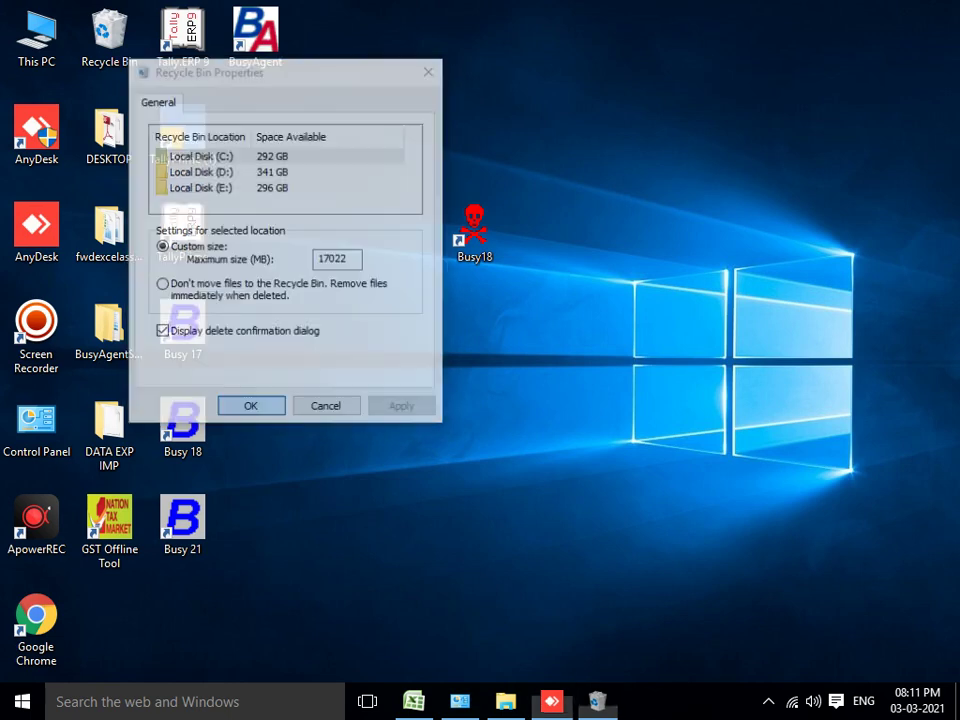
right_click(127, 216)
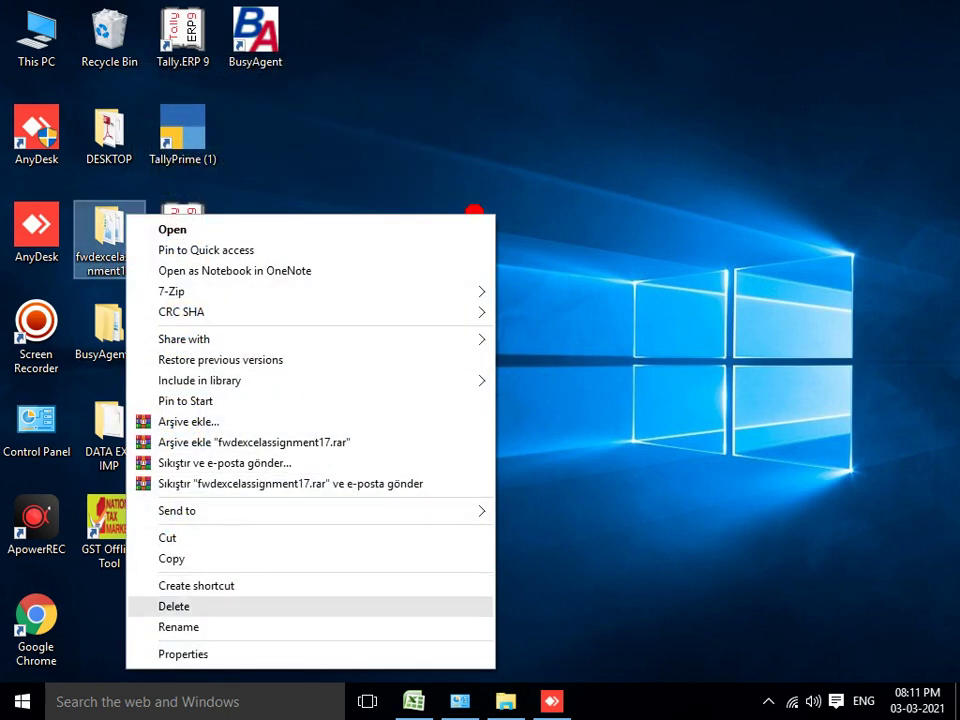
left_click(174, 606)
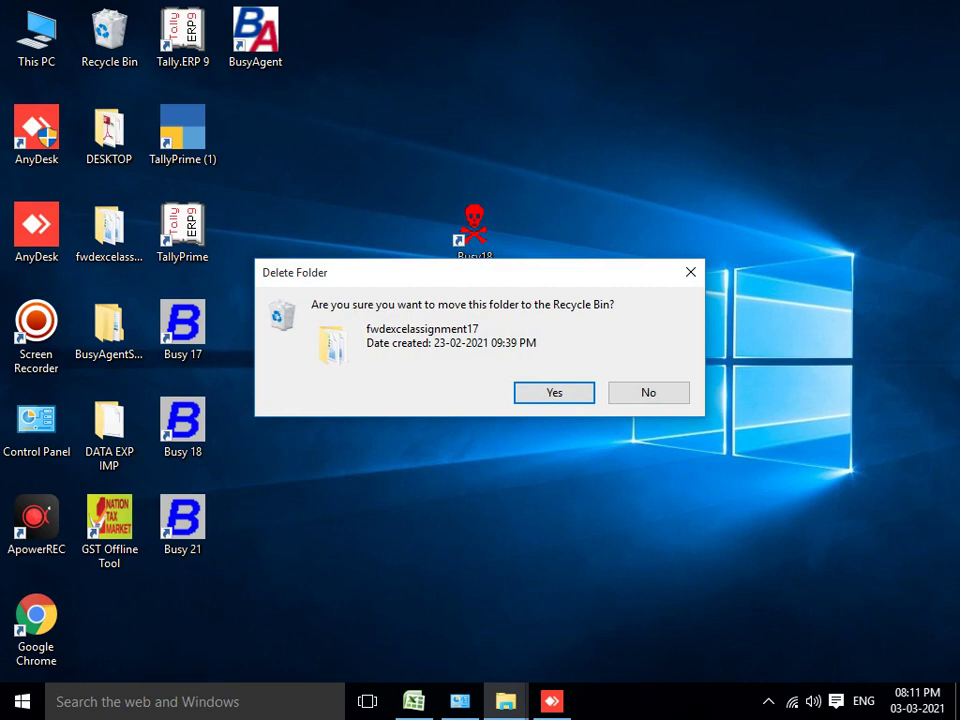
key("Right")
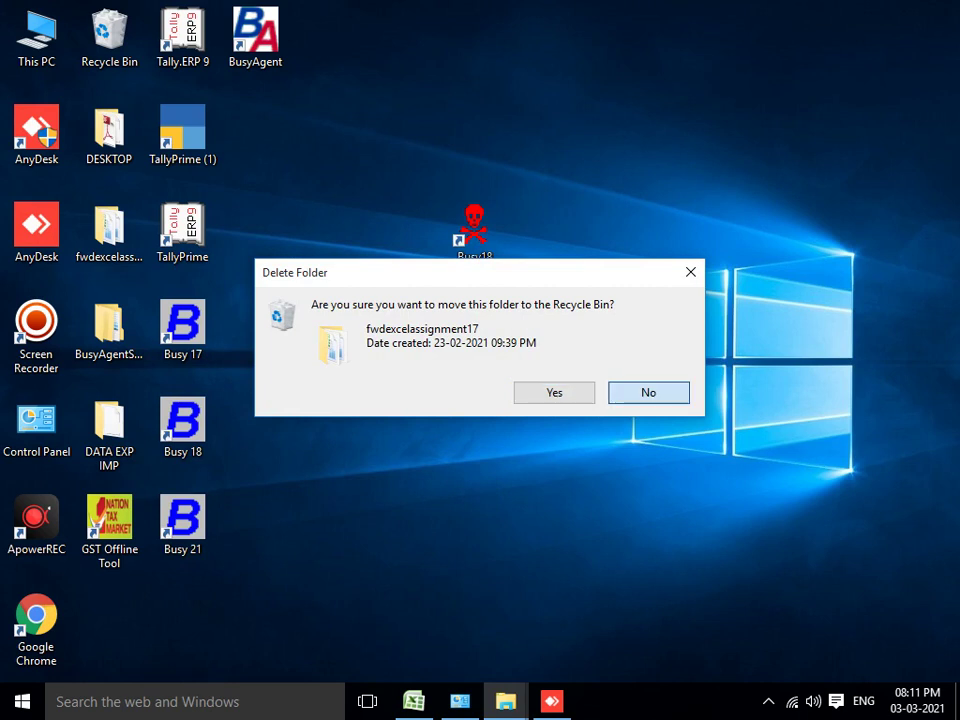
key("Return")
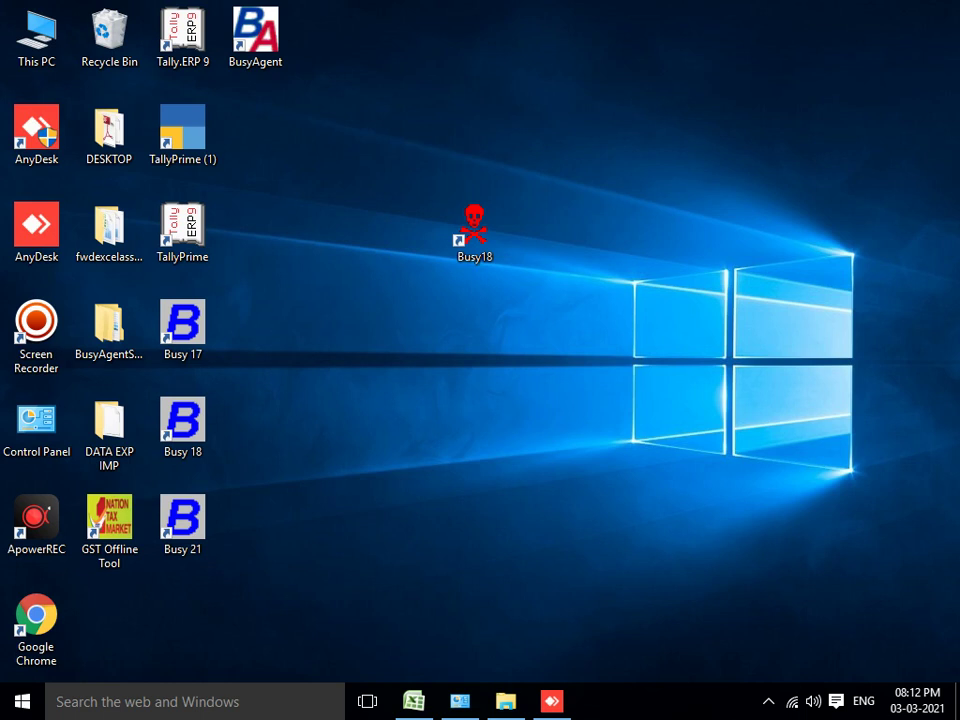
left_click(768, 701)
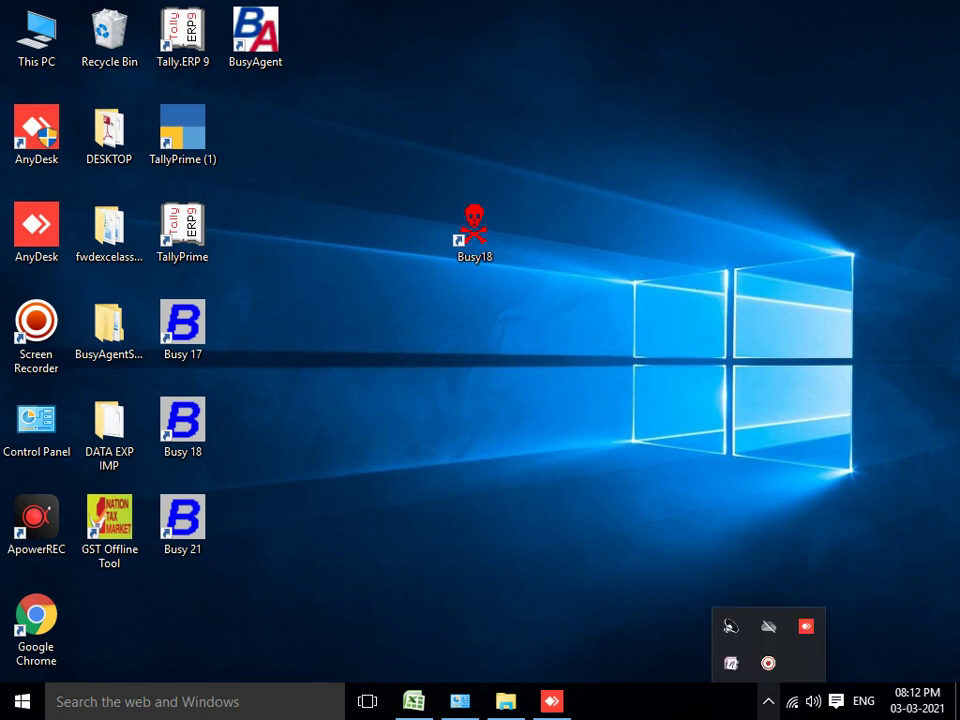